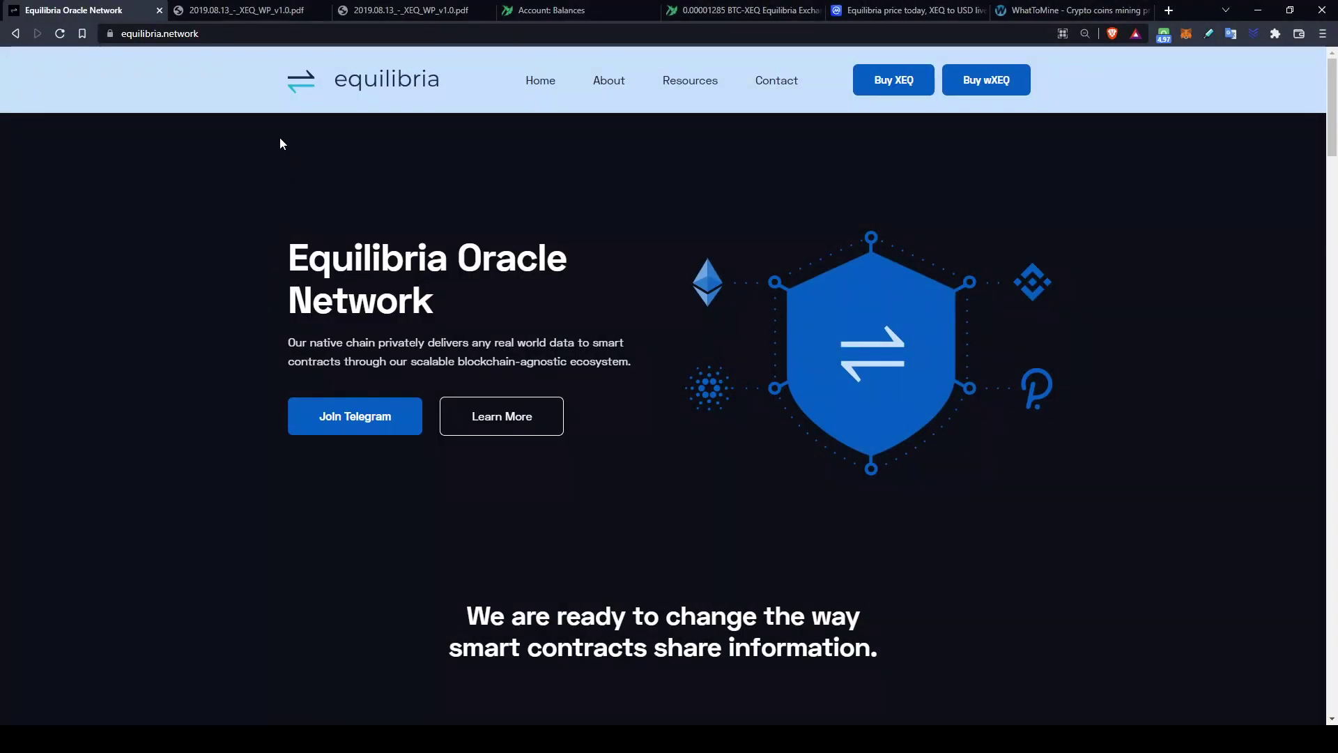
# Step: Scroll through the equilibria.network site to review the project's features
pyautogui.click(210, 33)
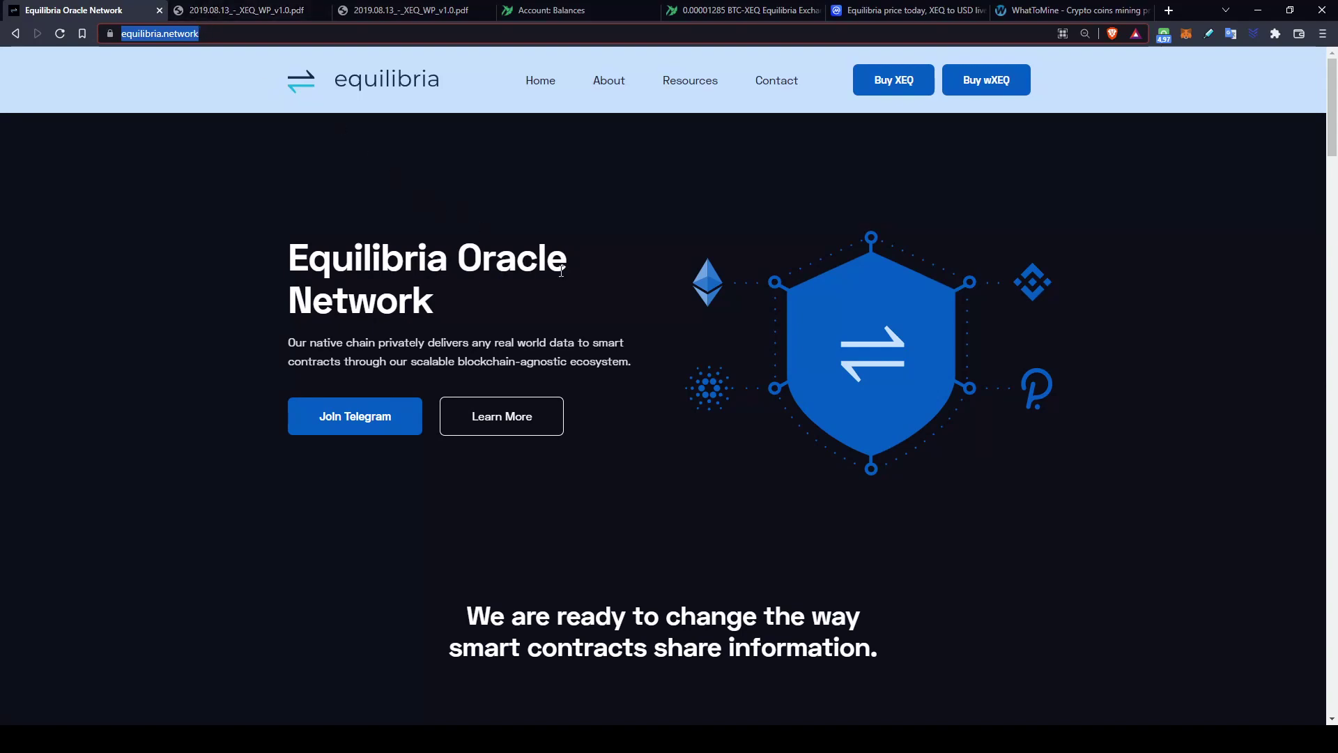
pyautogui.scroll(-5, 588, 260)
pyautogui.scroll(-12, 616, 320)
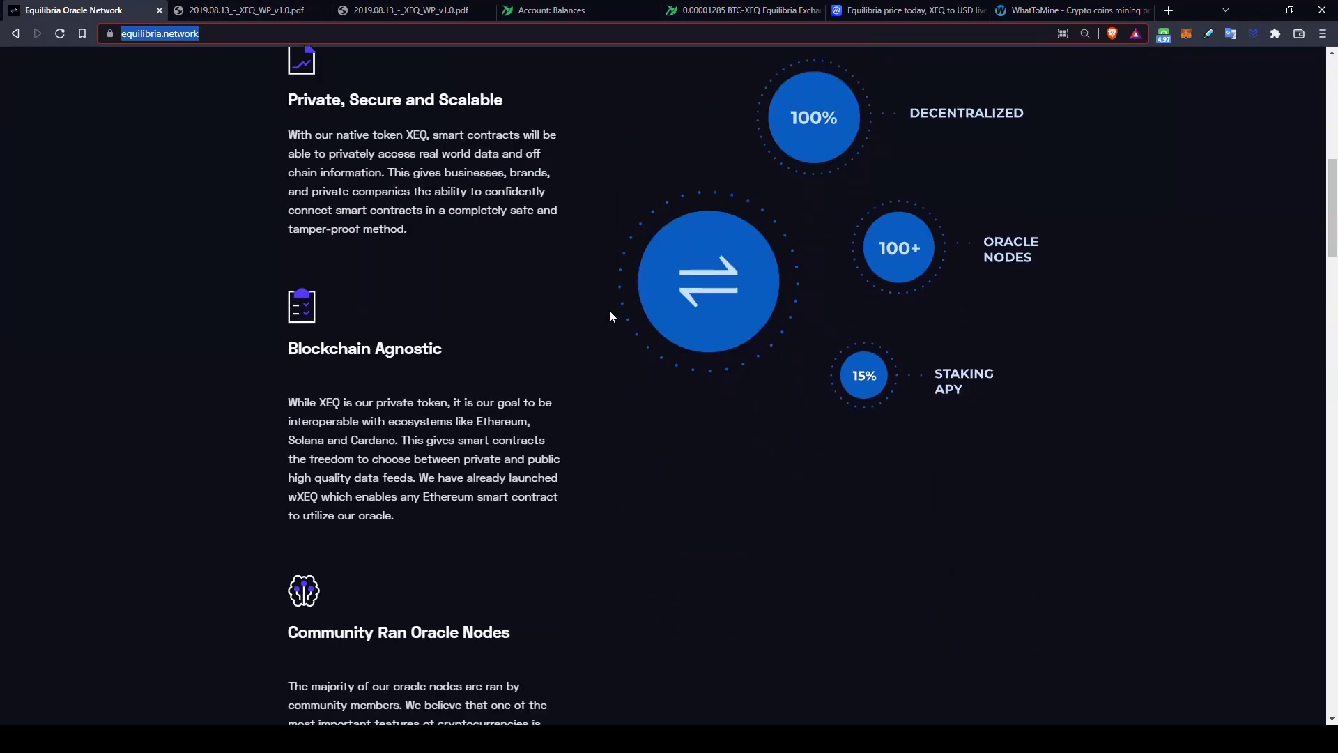
pyautogui.scroll(-20, 608, 307)
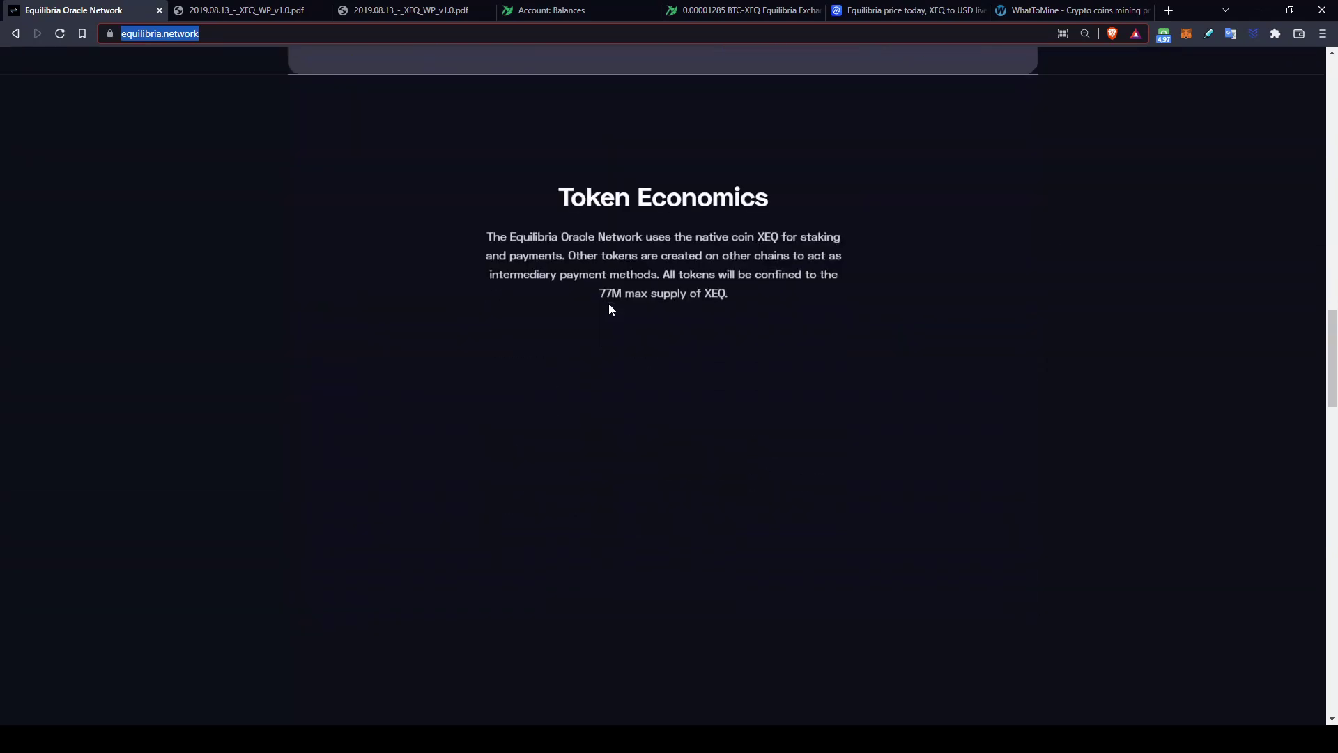
pyautogui.scroll(-18, 616, 299)
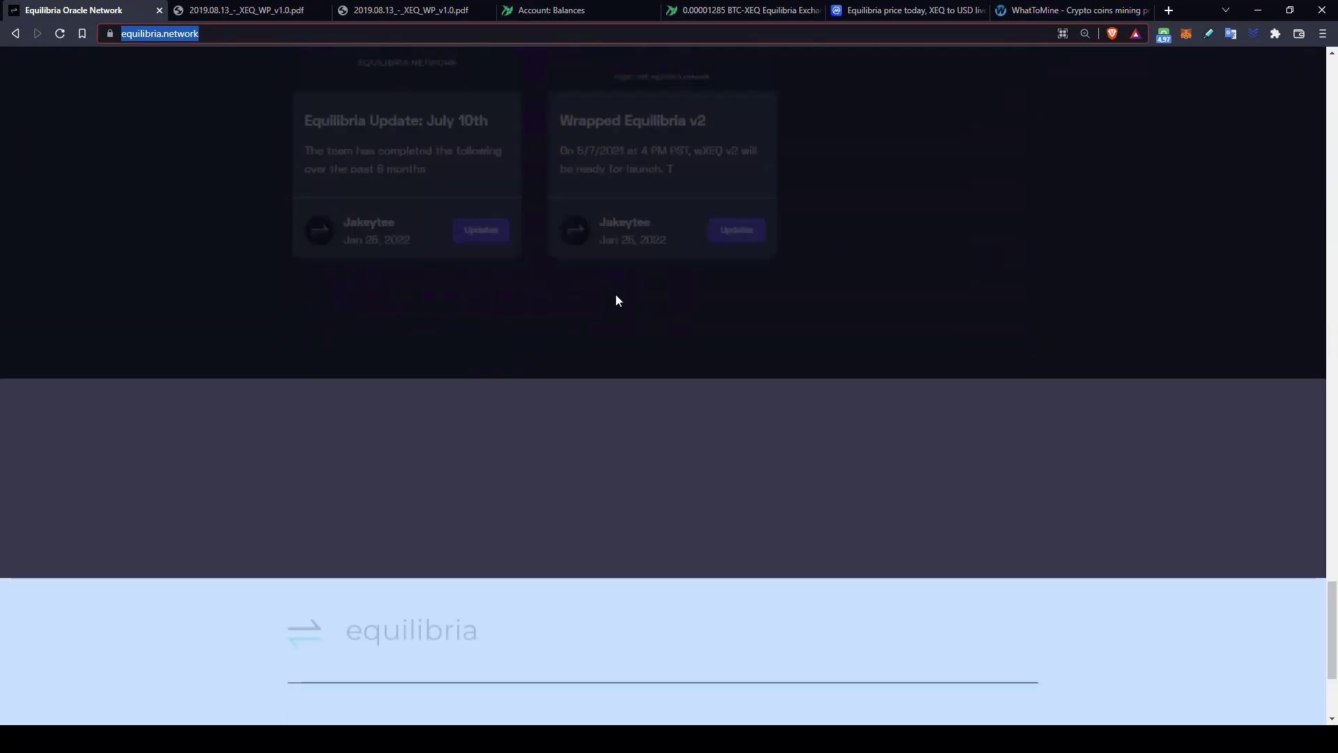
pyautogui.scroll(20, 624, 310)
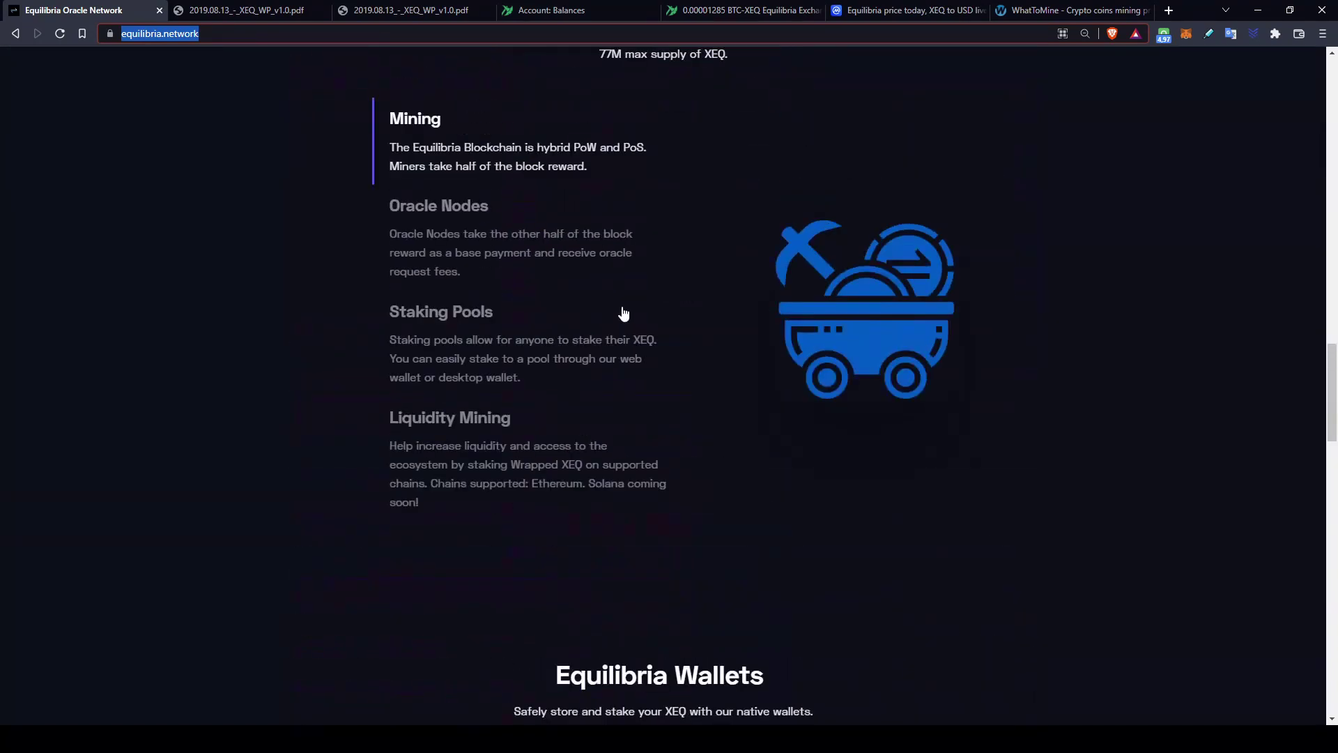
# Step: Read the XEQ white paper and its roadmap, then check the TradeOgre XEQ balance of 1.033
pyautogui.click(216, 7)
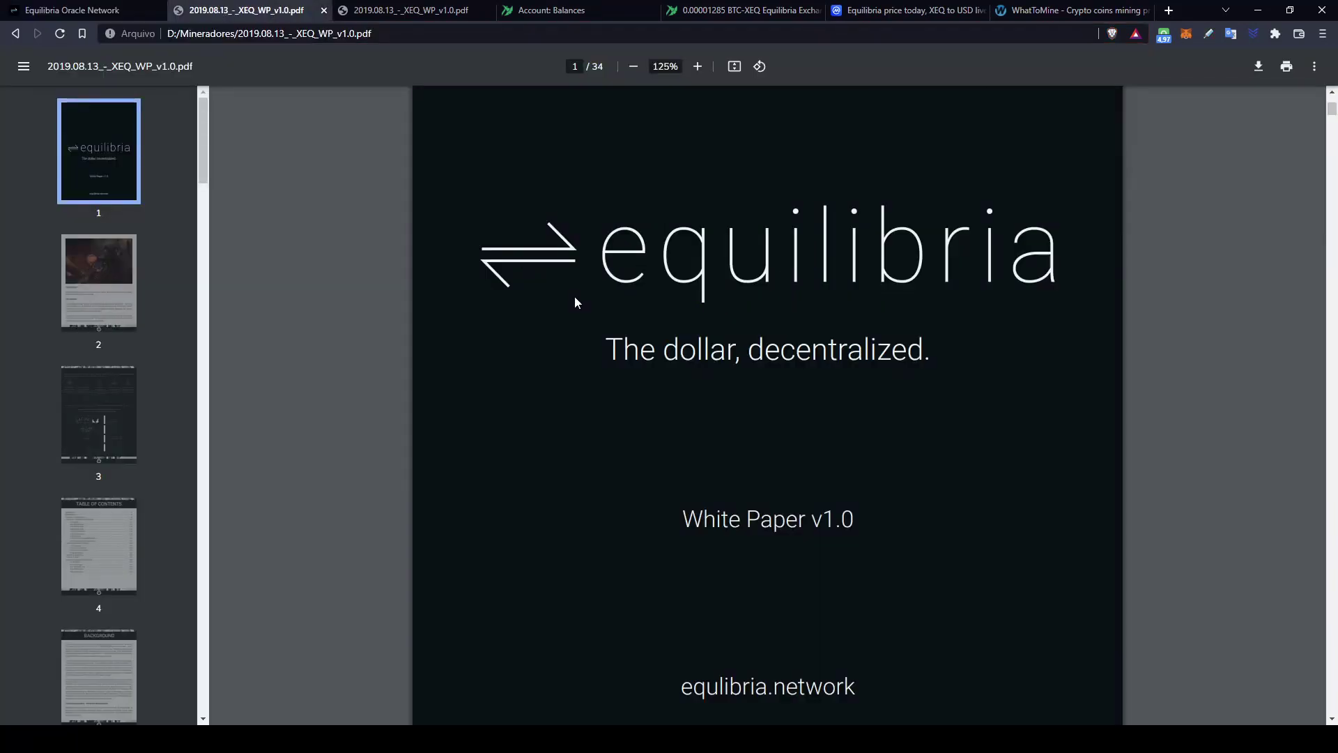
pyautogui.click(414, 8)
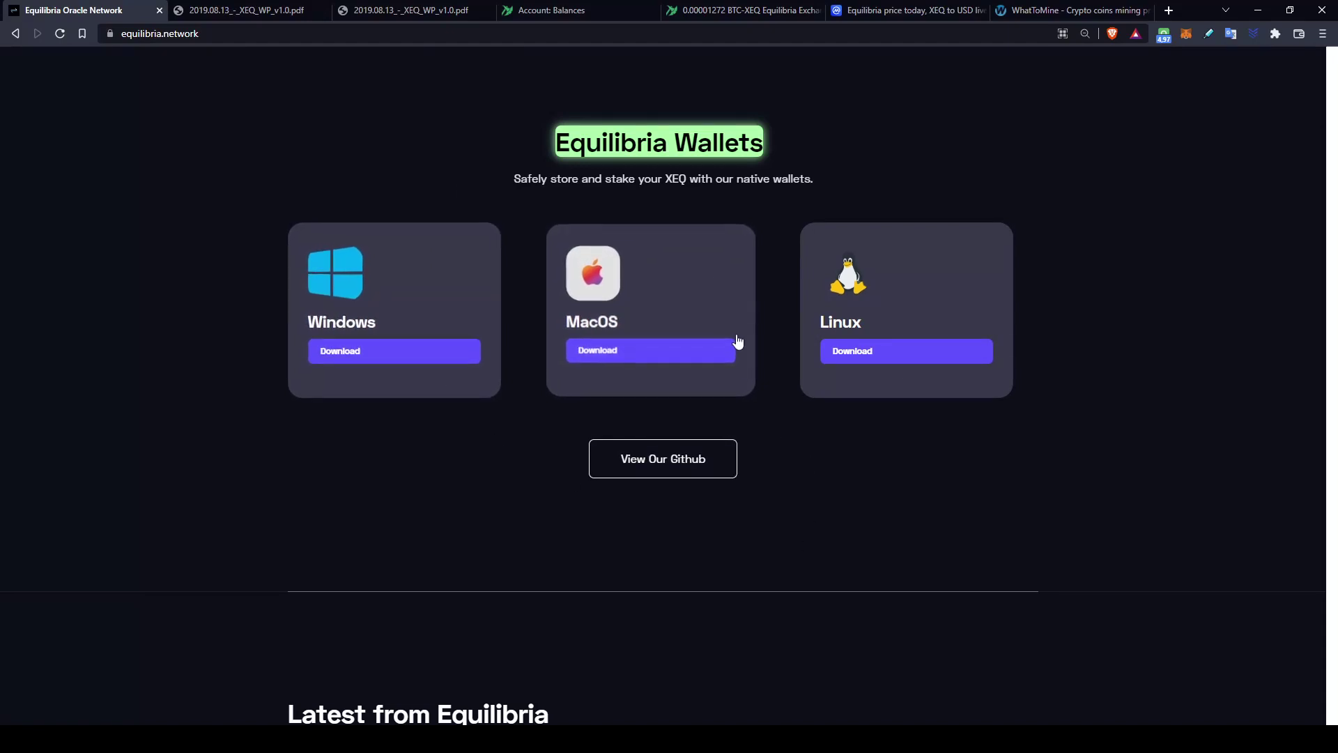
pyautogui.click(599, 8)
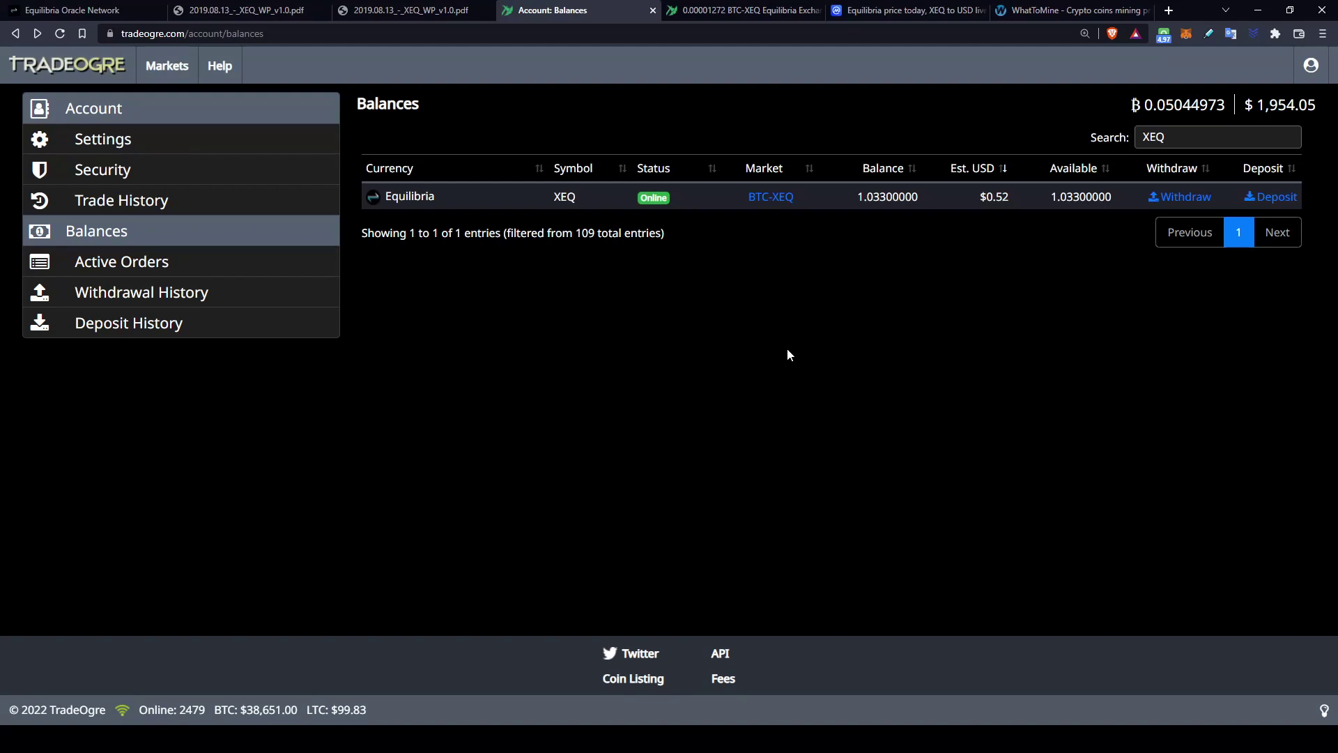
# Step: Check TradeOgre's BTC-XEQ exchange market
pyautogui.hotkey('ctrl', 'Tab')
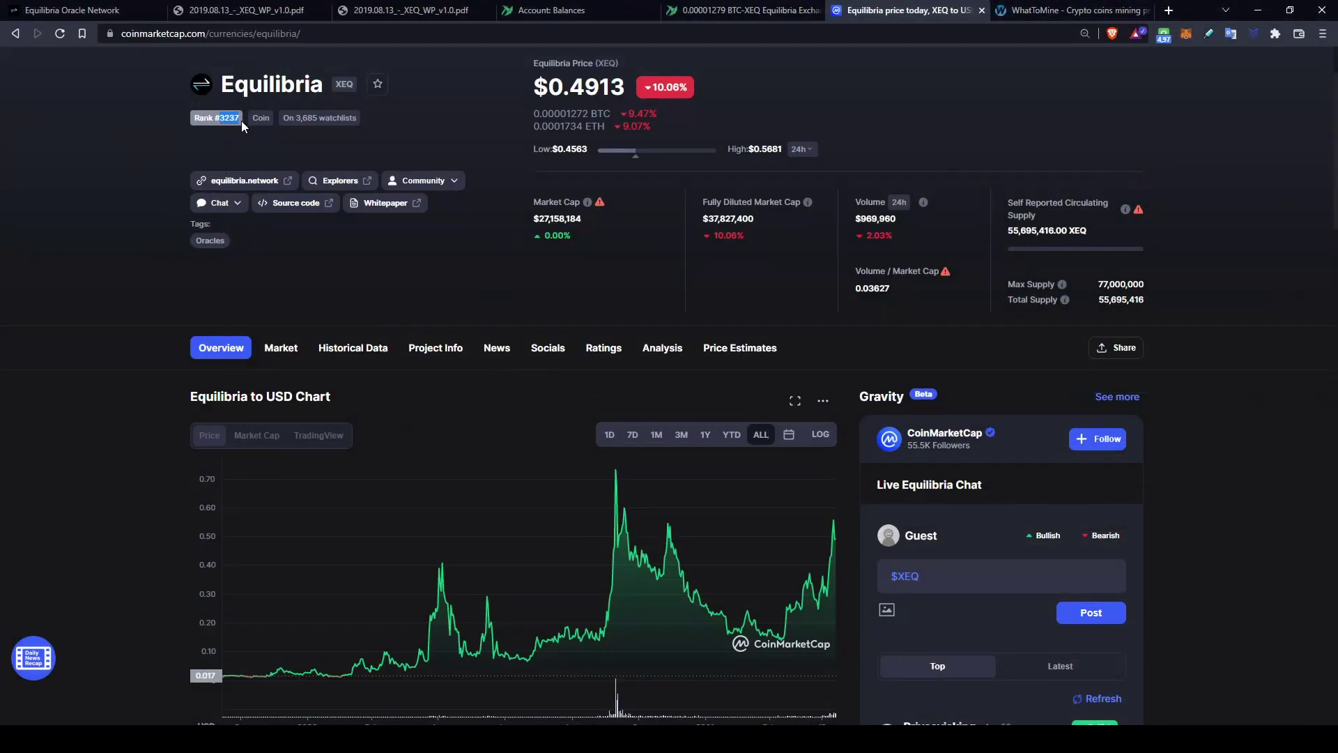
pyautogui.moveTo(595, 219); pyautogui.dragTo(534, 216)
pyautogui.click(590, 223)
pyautogui.moveTo(625, 89); pyautogui.dragTo(548, 76)
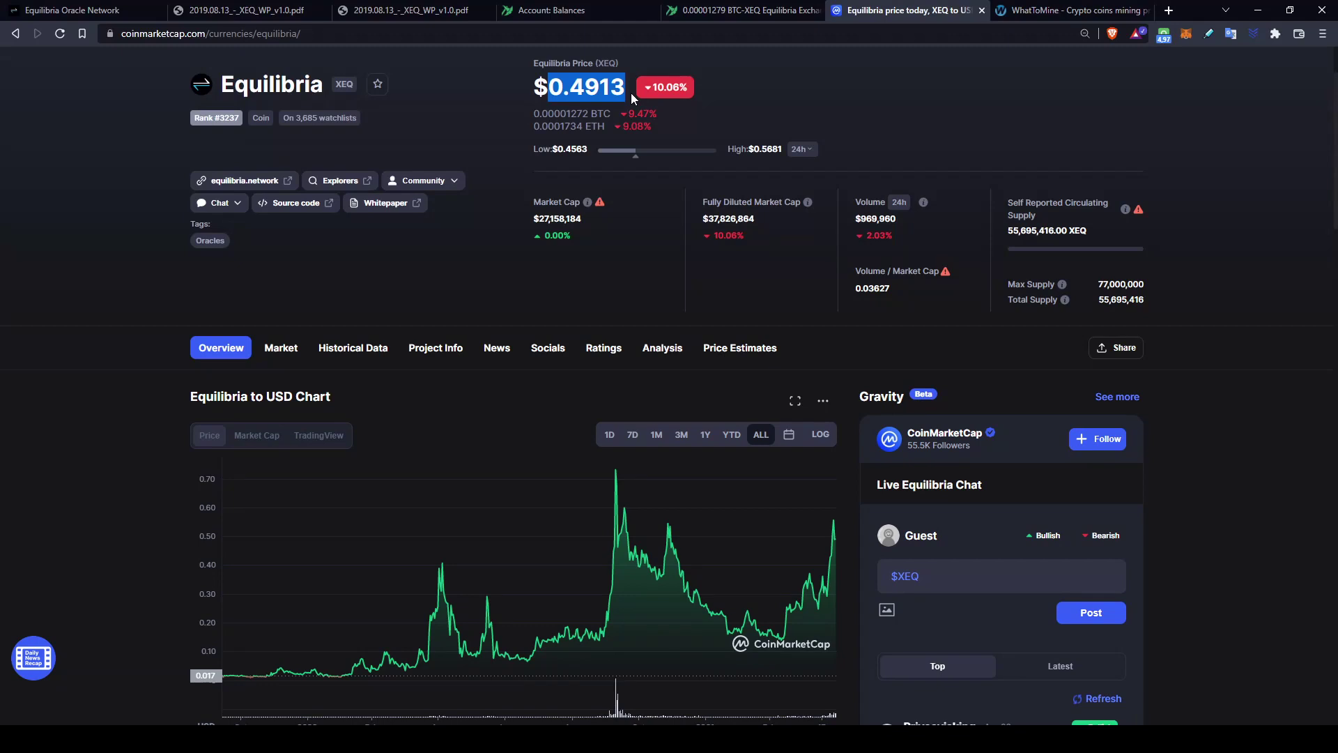
pyautogui.click(696, 95)
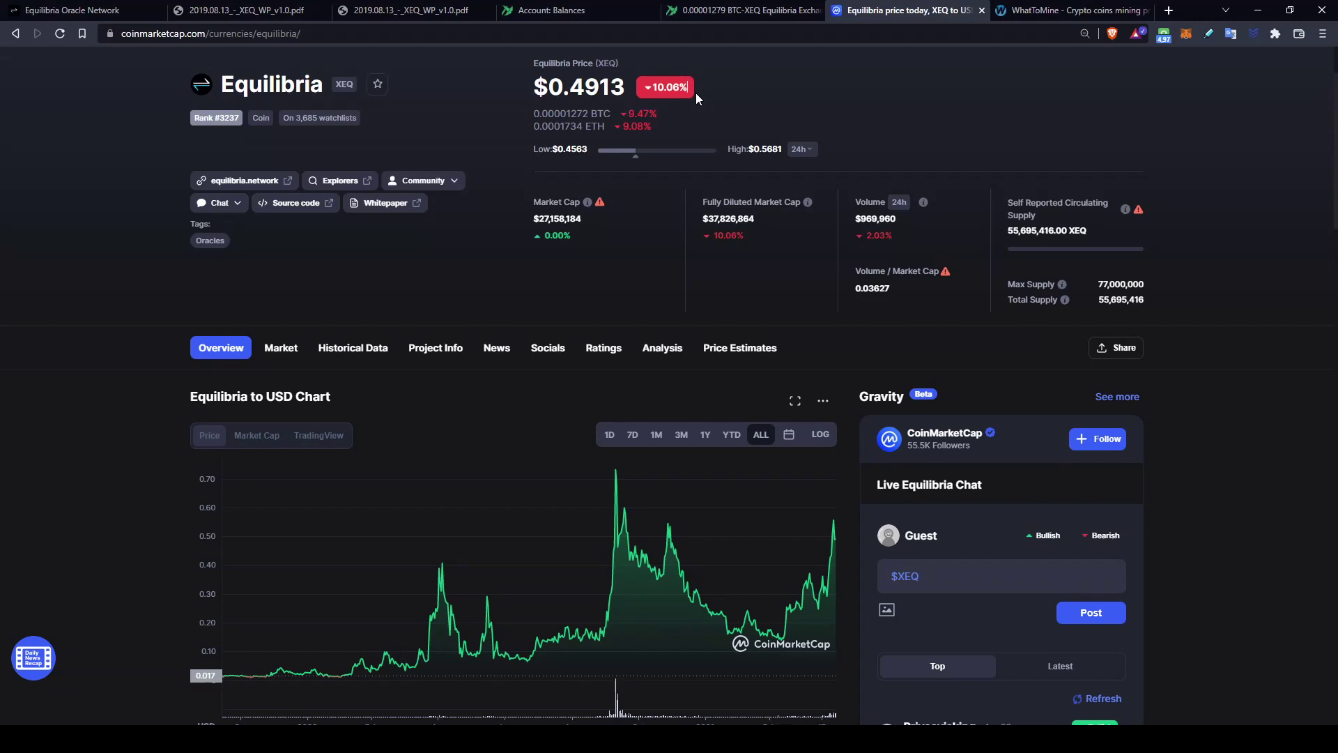
pyautogui.moveTo(807, 202)
pyautogui.doubleClick(1144, 282)
pyautogui.moveTo(1149, 304); pyautogui.dragTo(1097, 295)
pyautogui.moveTo(1139, 212)
pyautogui.scroll(-3, 1254, 283)
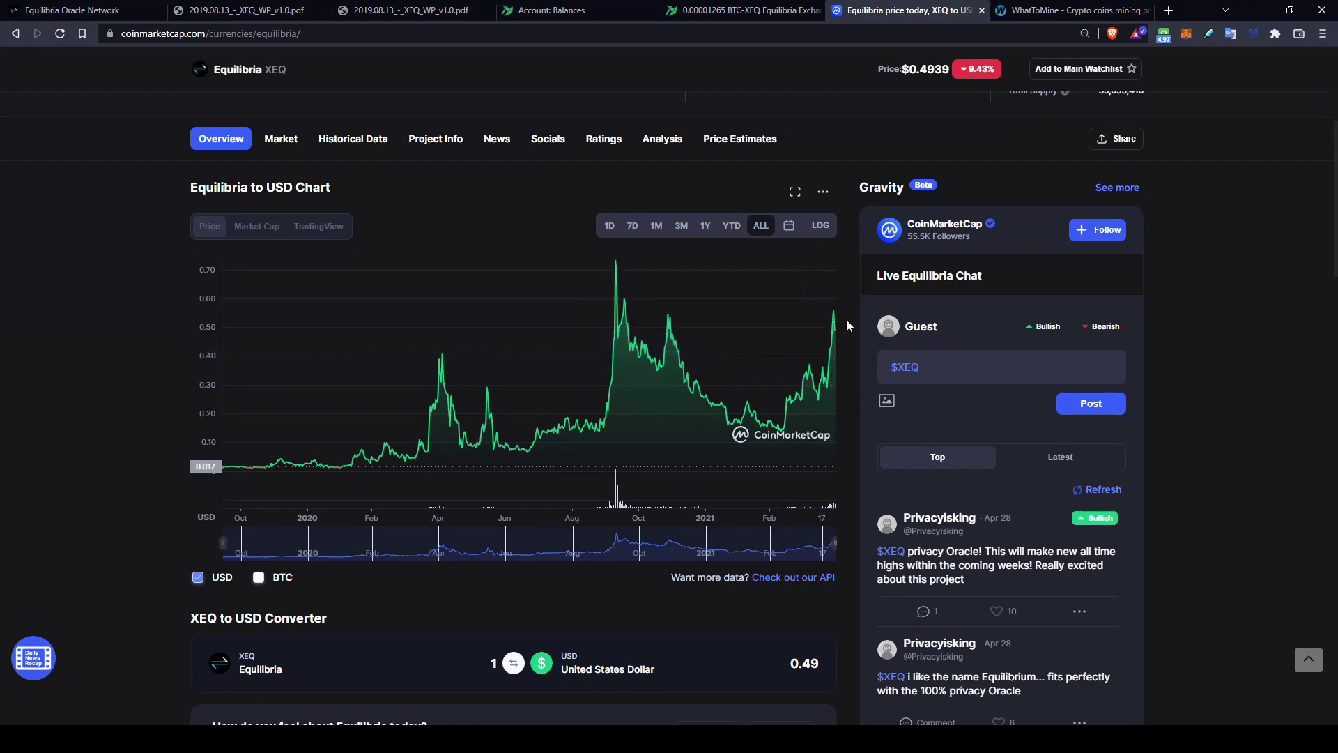
pyautogui.scroll(5, 843, 327)
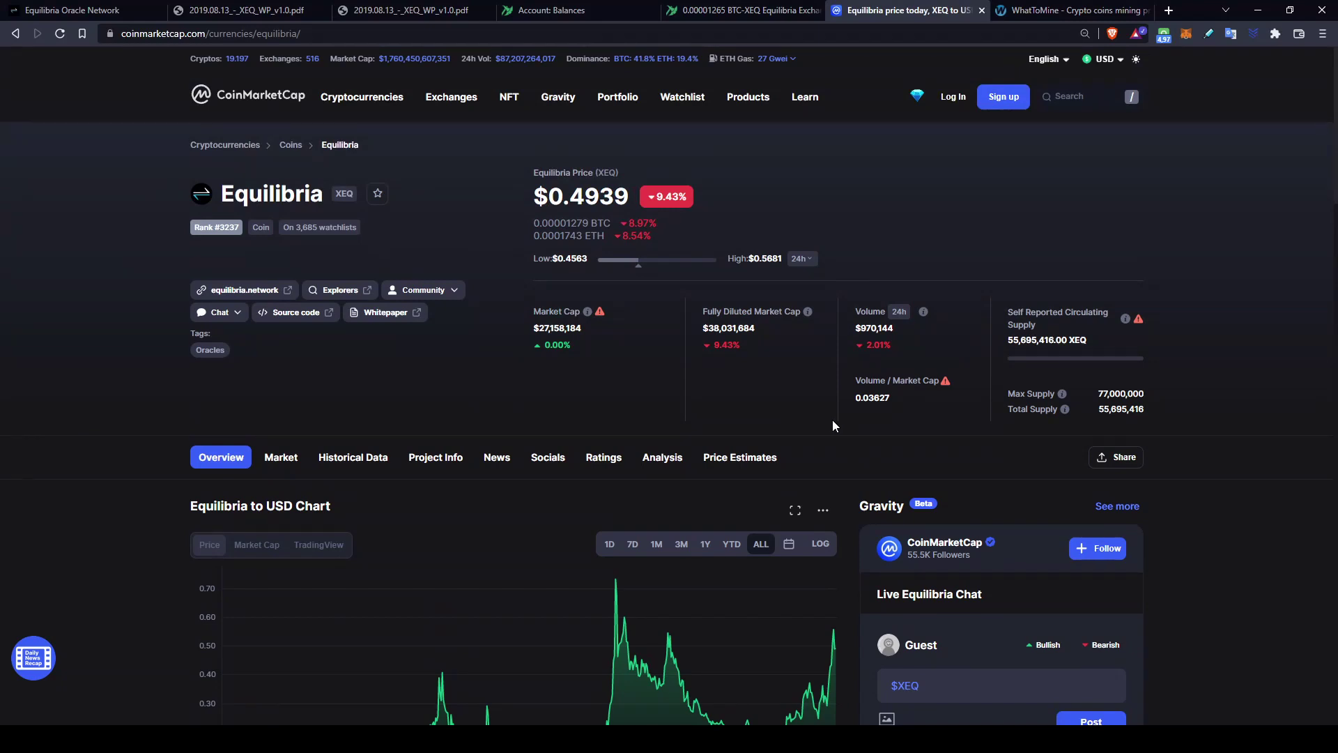
# Step: List Equilibria's markets on CoinMarketCap and point out Hotbit's 0,00% volume share
pyautogui.click(250, 459)
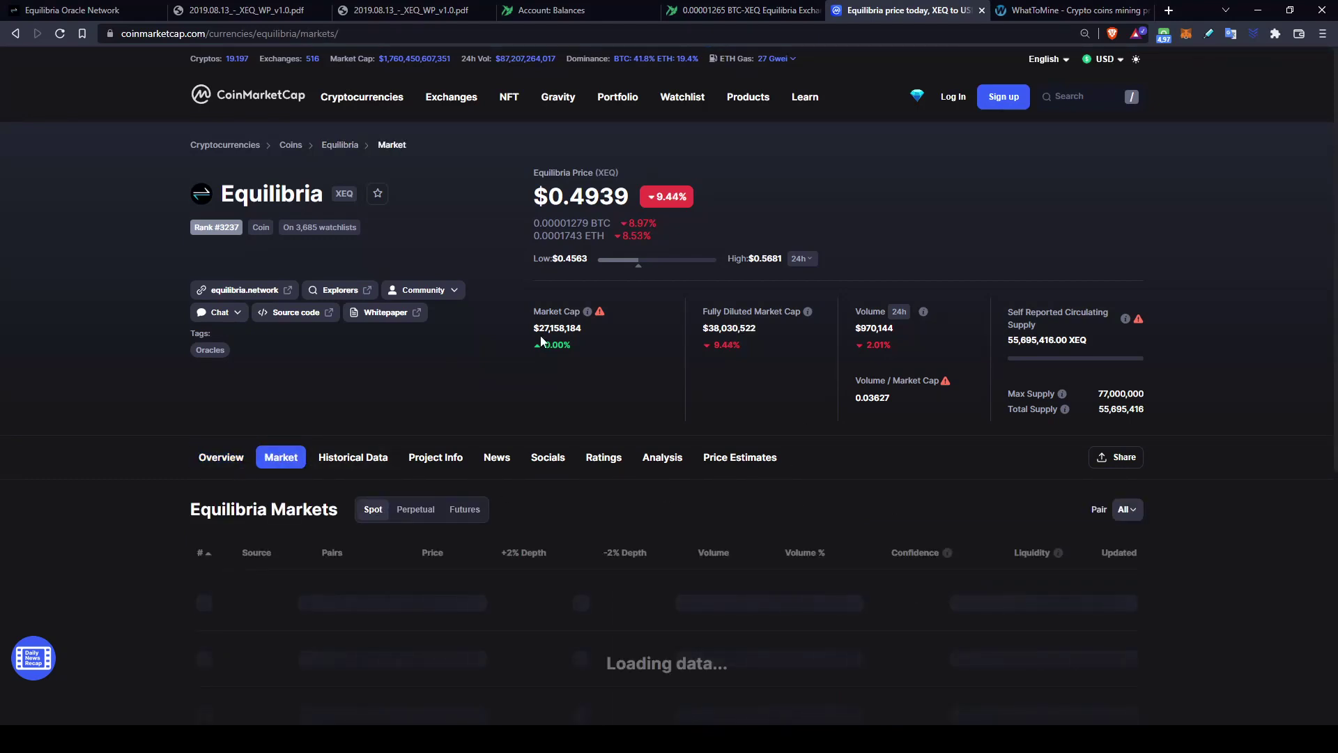
pyautogui.scroll(-2, 1289, 521)
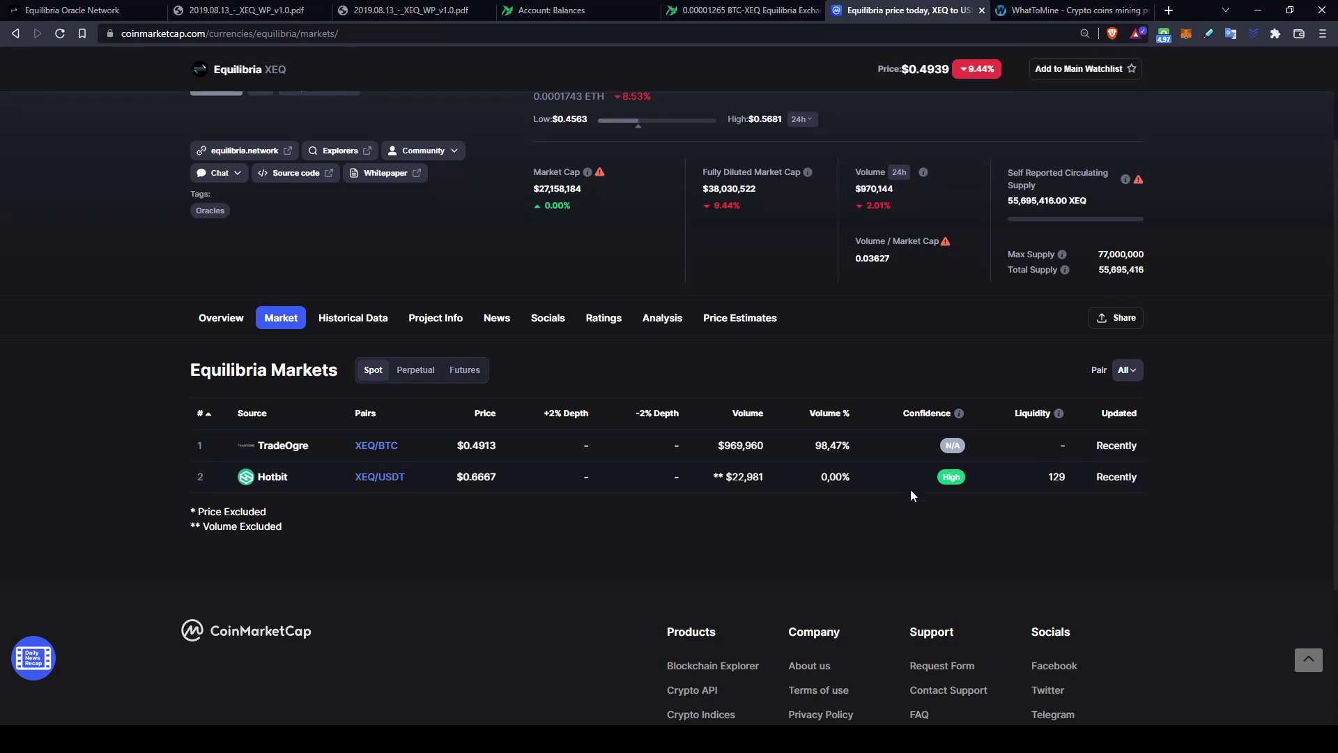
pyautogui.doubleClick(857, 483)
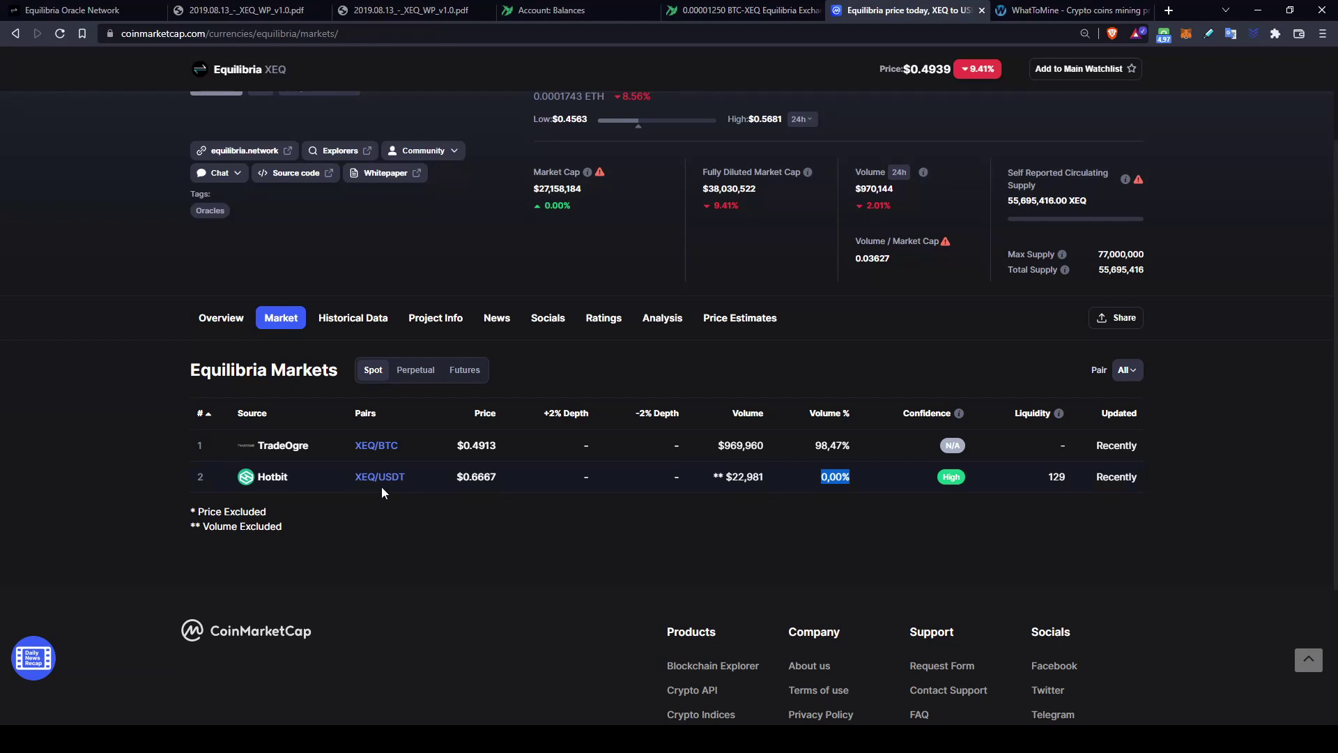
pyautogui.click(884, 522)
# Step: Switch to the WhatToMine tab
pyautogui.hotkey('ctrl', 'Tab')
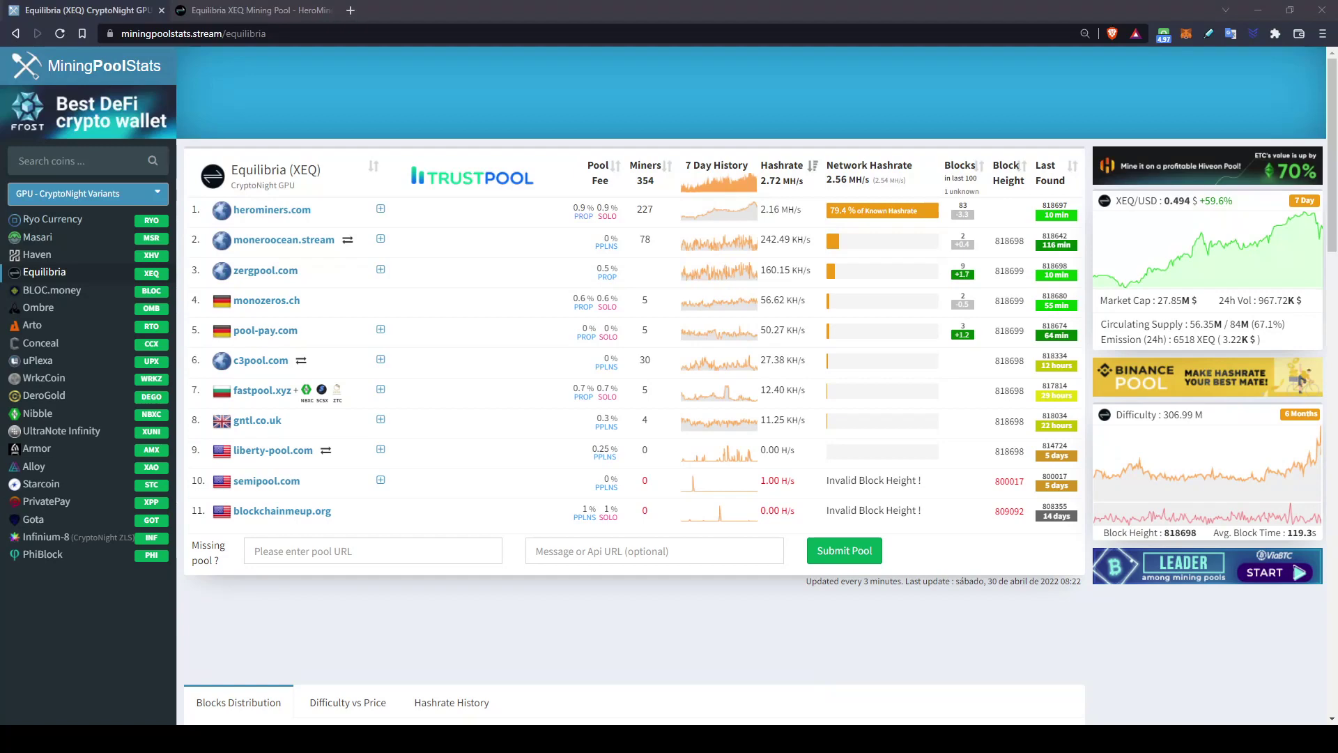
# Step: Bring up the equilibria.herominers.com pool page showing 2.00 MH/s and 213 miners
pyautogui.hotkey('ctrl', 'Tab')
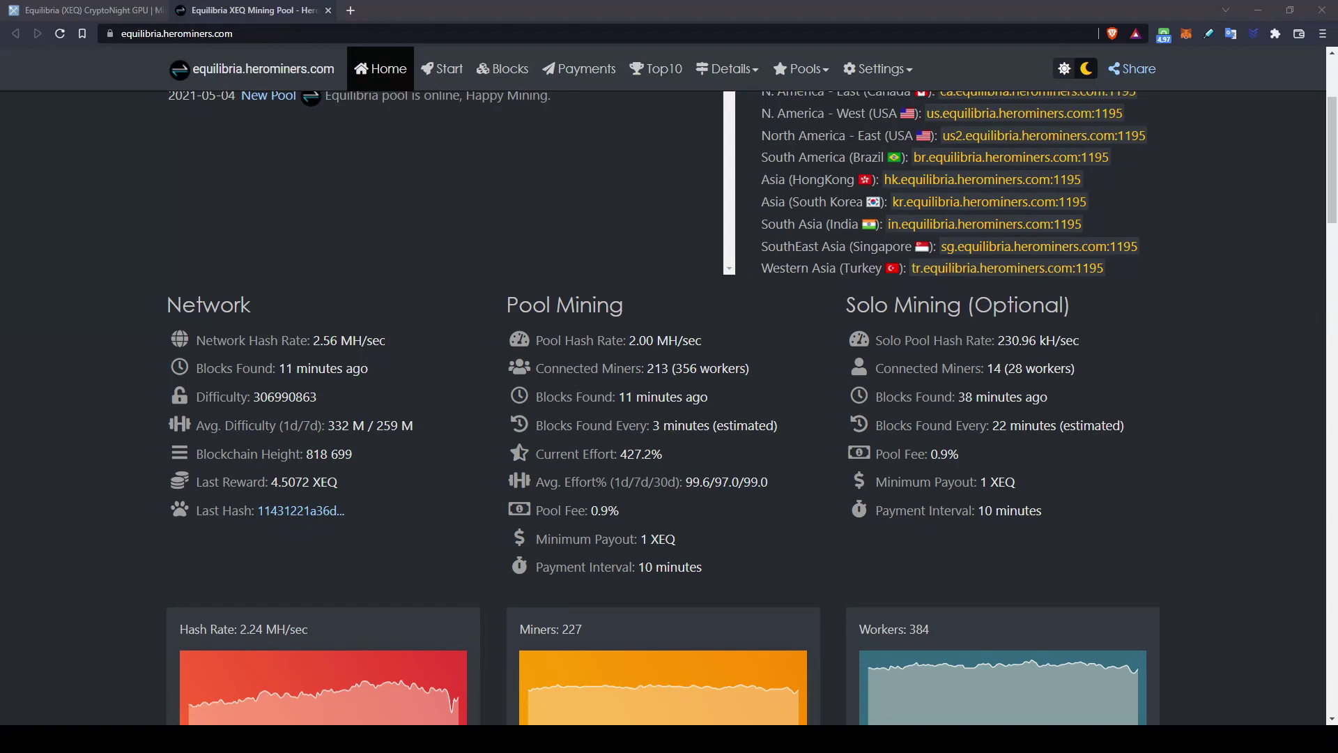
# Step: Highlight the pool's 213 miners, 3-minute blocks, 0.9% fee, 10-minute payouts and Brazil server address
pyautogui.moveTo(750, 368); pyautogui.dragTo(647, 368)
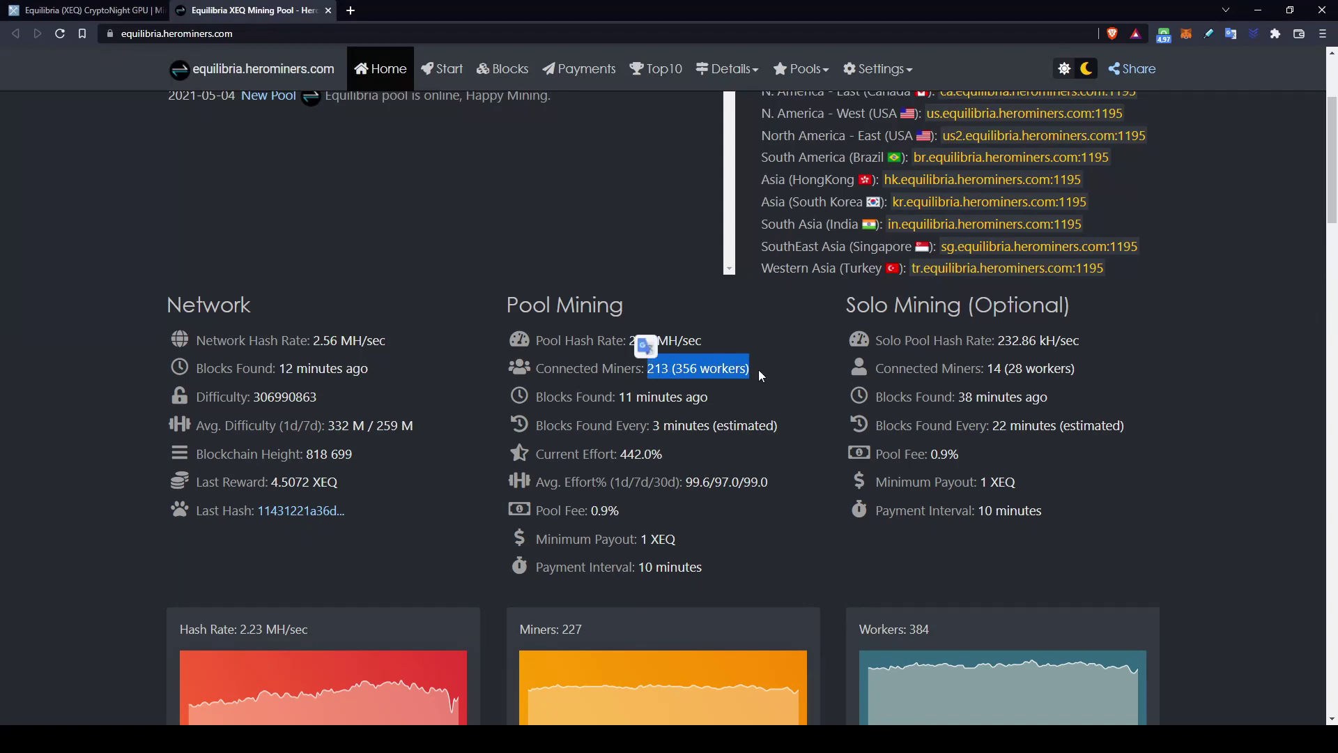
pyautogui.moveTo(777, 425); pyautogui.dragTo(534, 425)
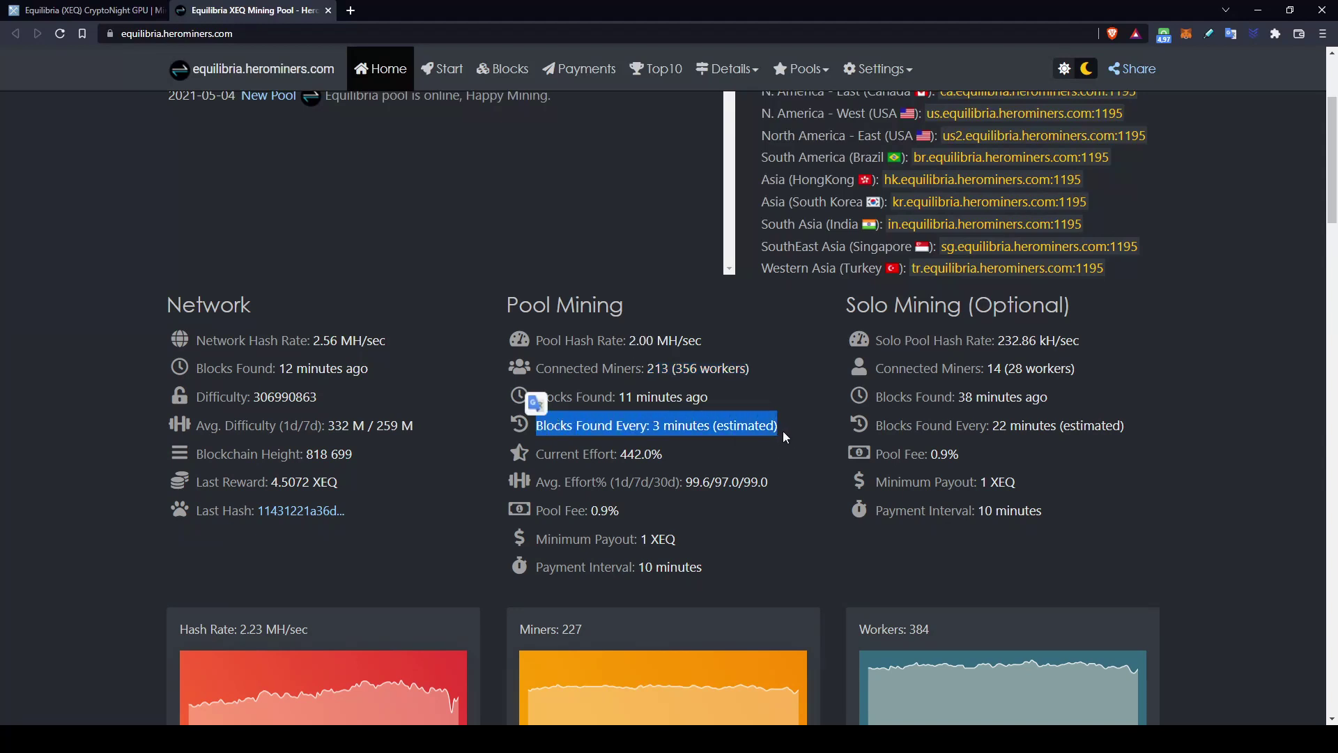
pyautogui.moveTo(631, 515); pyautogui.dragTo(533, 538)
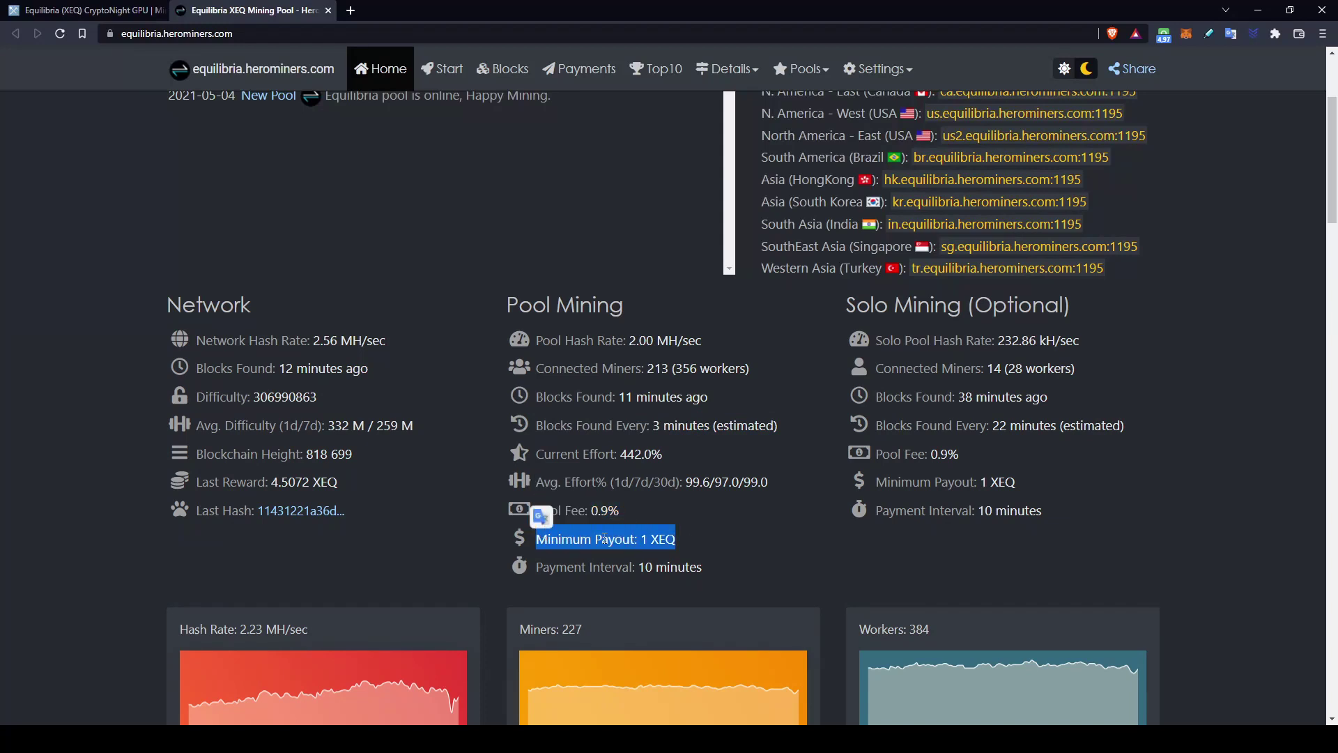
pyautogui.moveTo(713, 571); pyautogui.dragTo(542, 560)
pyautogui.click(720, 578)
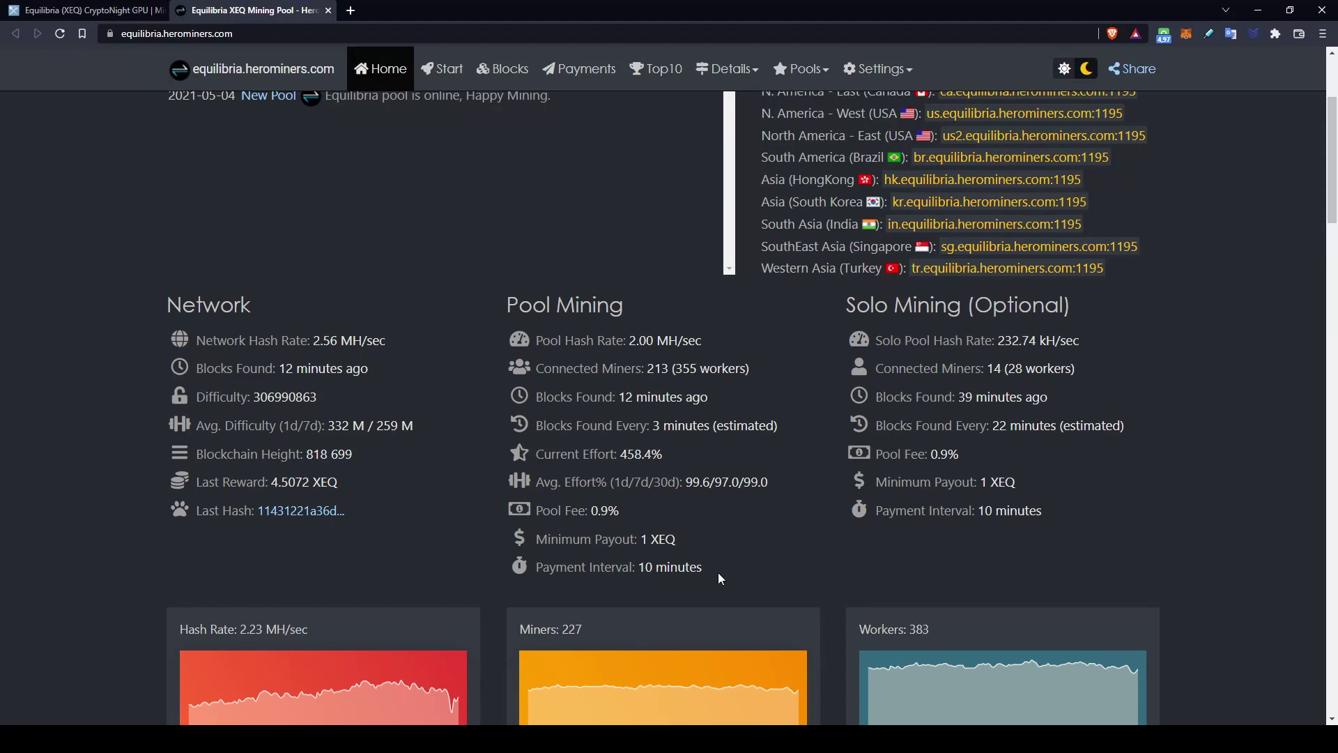
pyautogui.scroll(3, 852, 425)
pyautogui.moveTo(1127, 371); pyautogui.dragTo(761, 371)
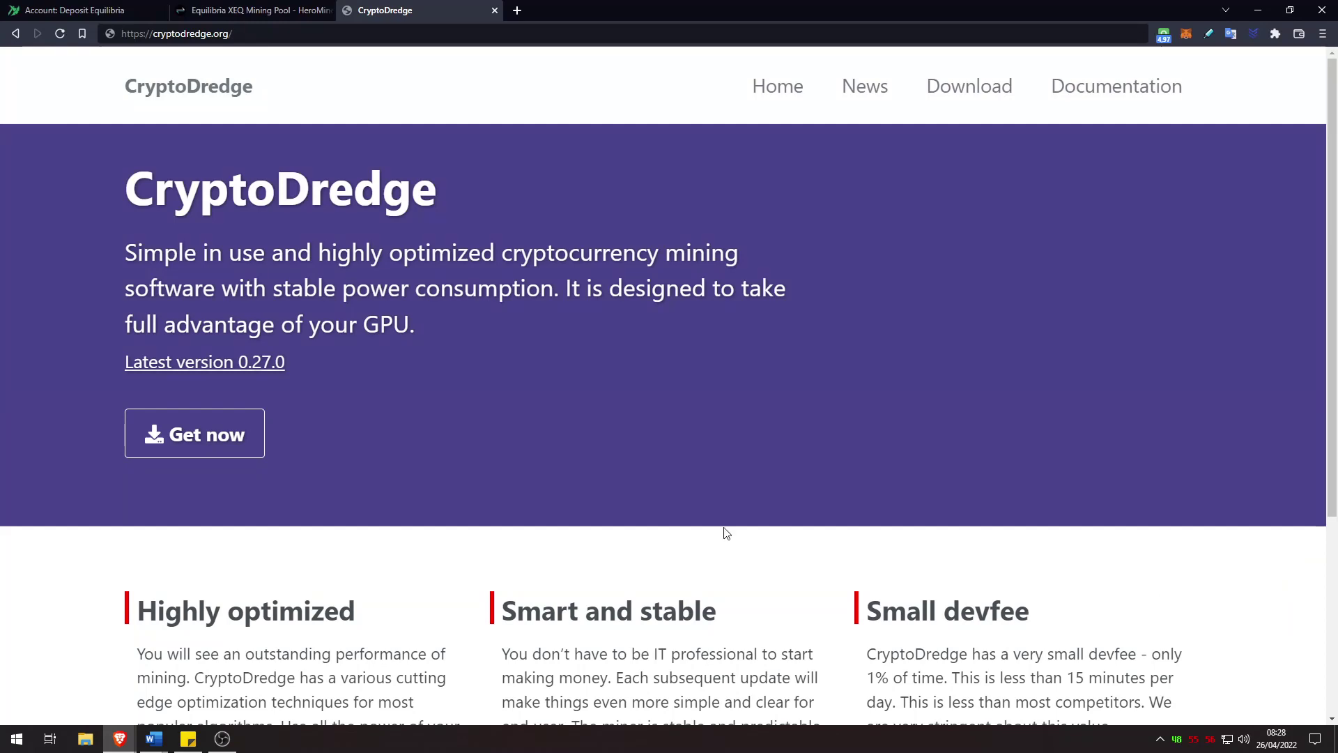
pyautogui.moveTo(125, 189); pyautogui.dragTo(480, 214)
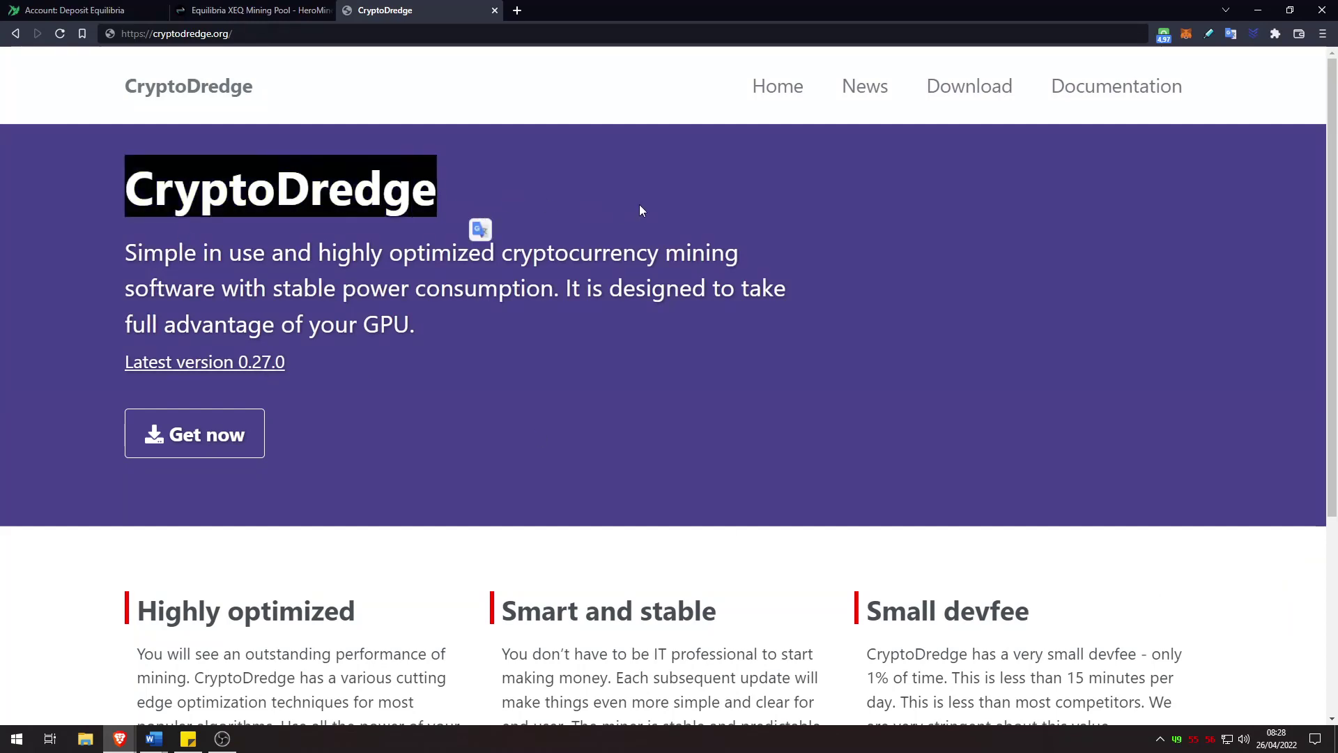
pyautogui.scroll(-2, 689, 200)
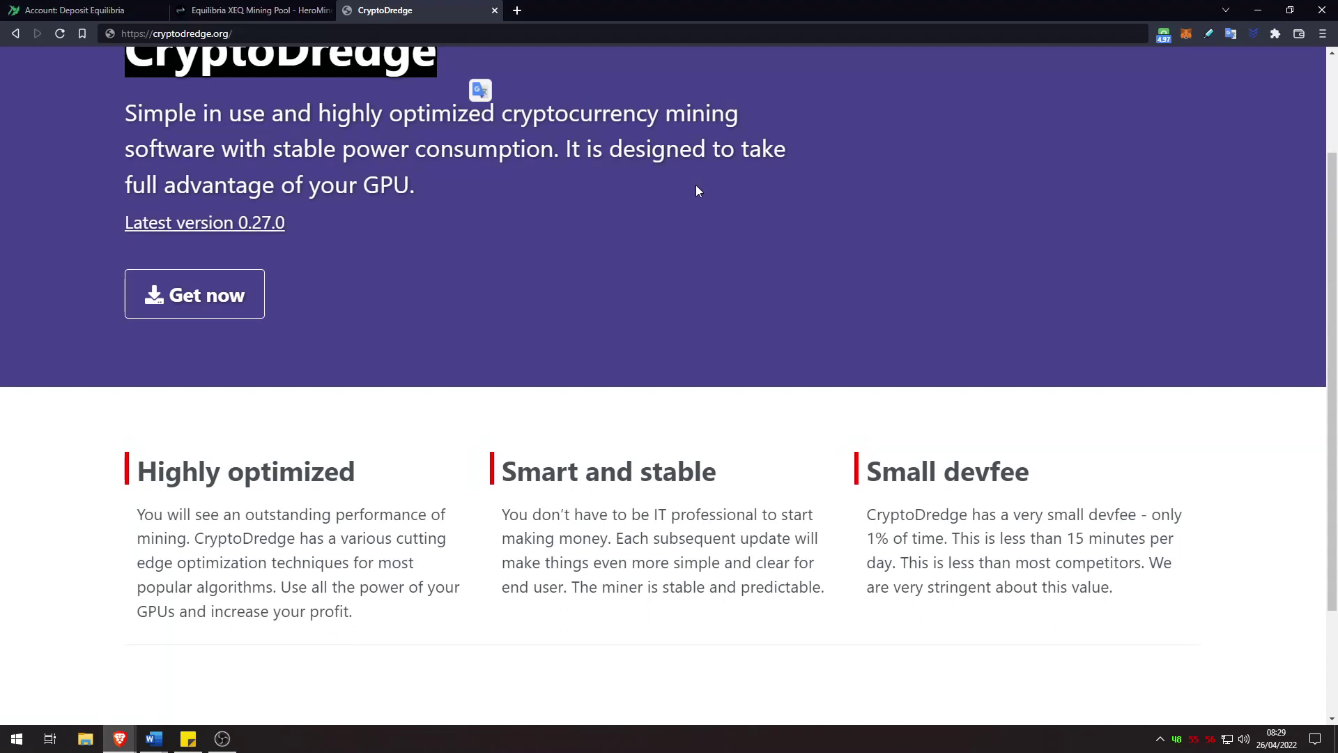
pyautogui.scroll(1, 696, 189)
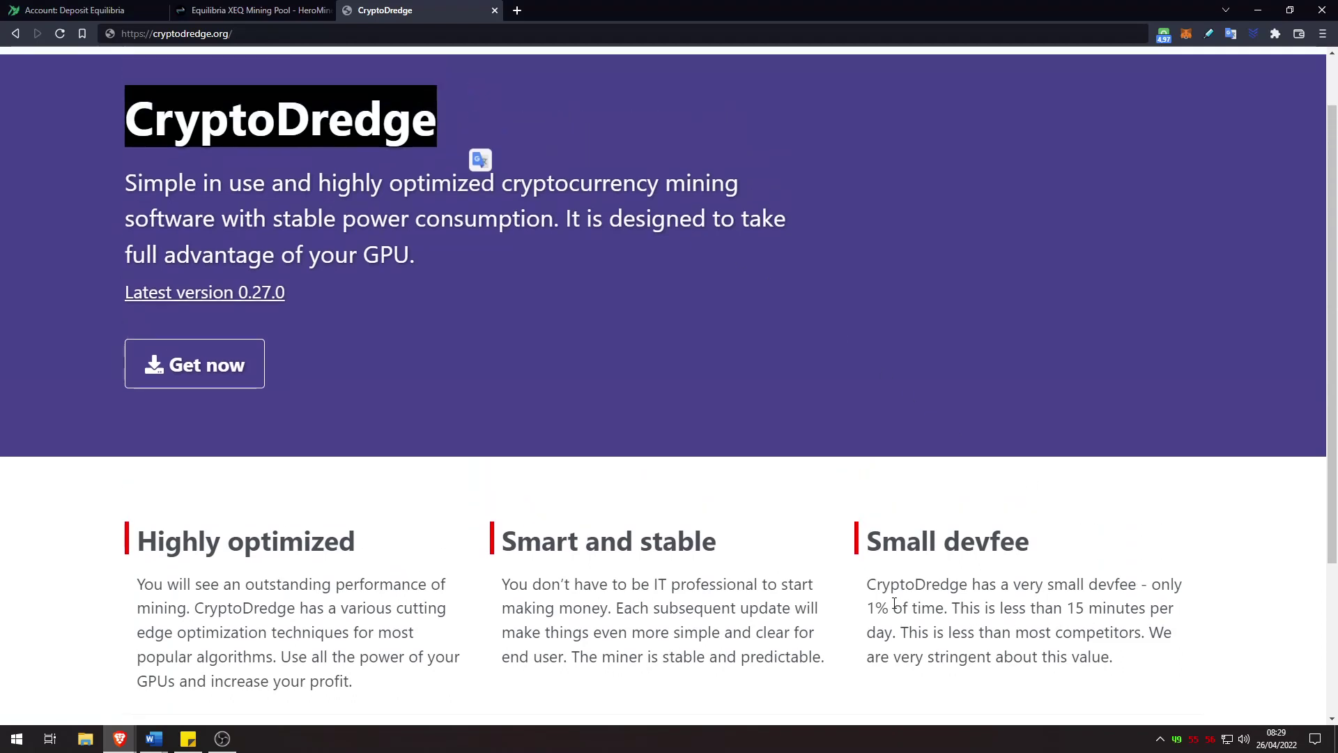
pyautogui.moveTo(1087, 583); pyautogui.dragTo(890, 606)
pyautogui.scroll(1, 942, 382)
pyautogui.click(764, 429)
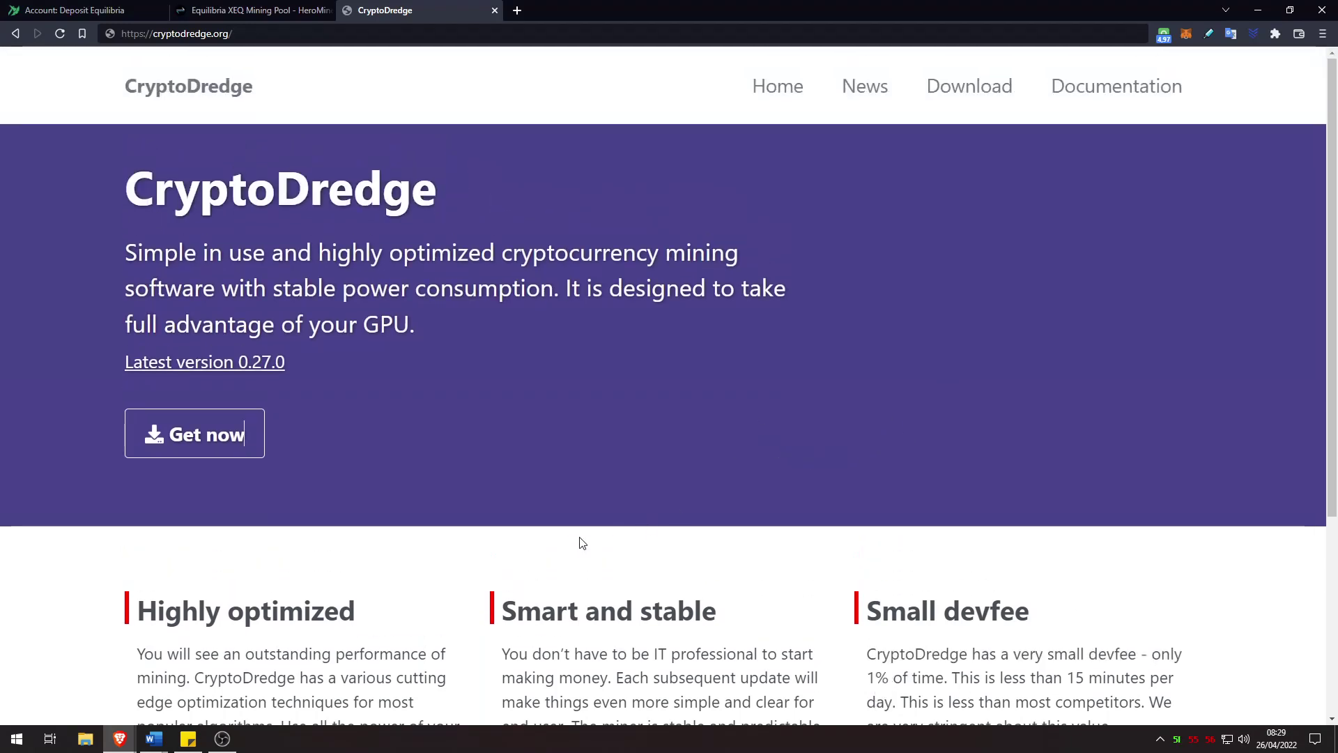
pyautogui.click(253, 35)
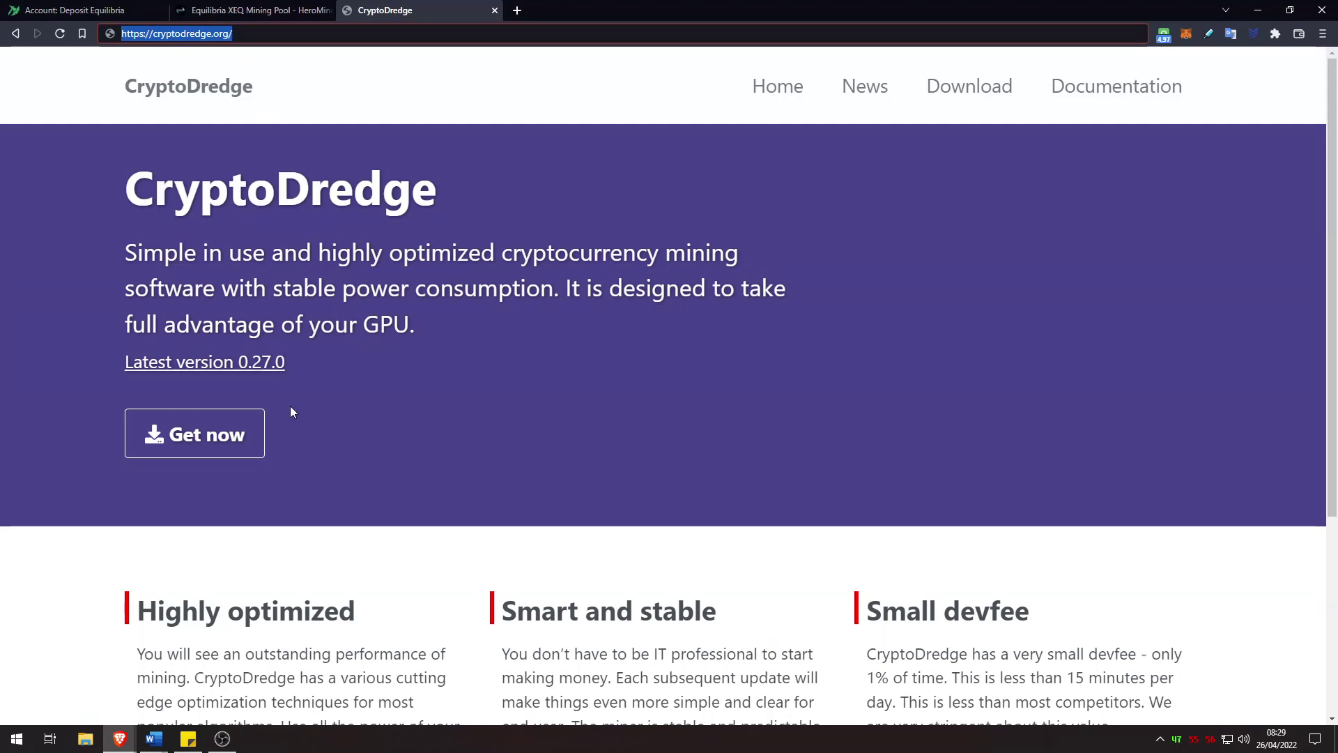
pyautogui.click(228, 439)
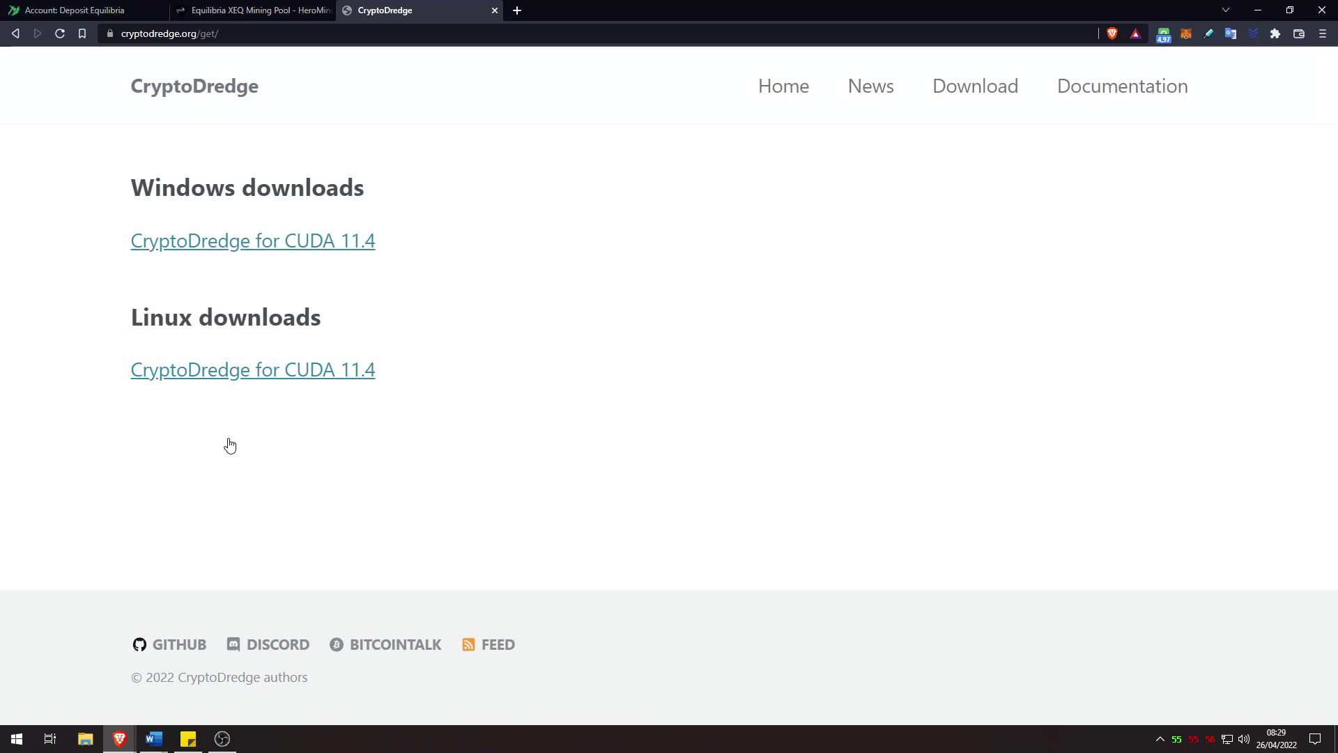
# Step: Download CryptoDredge_0.27.0_win_x64_cuda_11.4.zip and show it in its folder
pyautogui.click(295, 246)
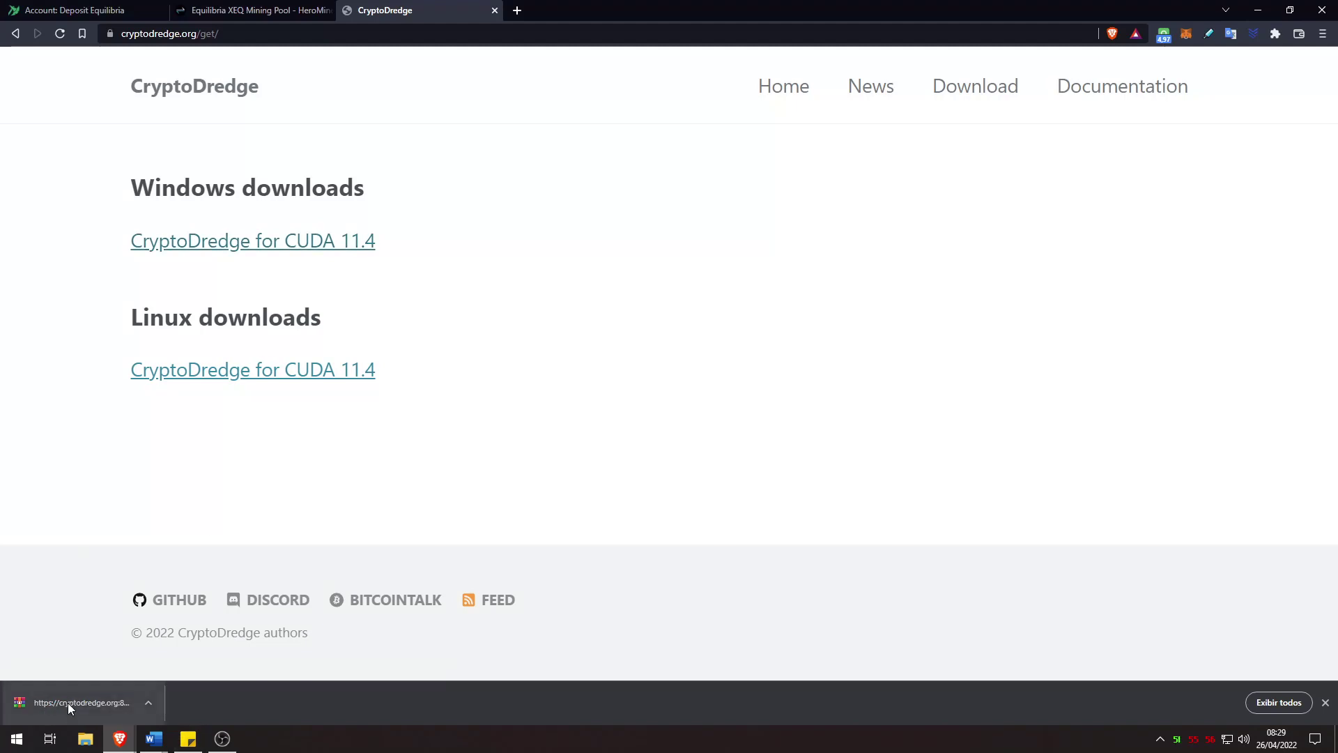
pyautogui.click(1275, 703)
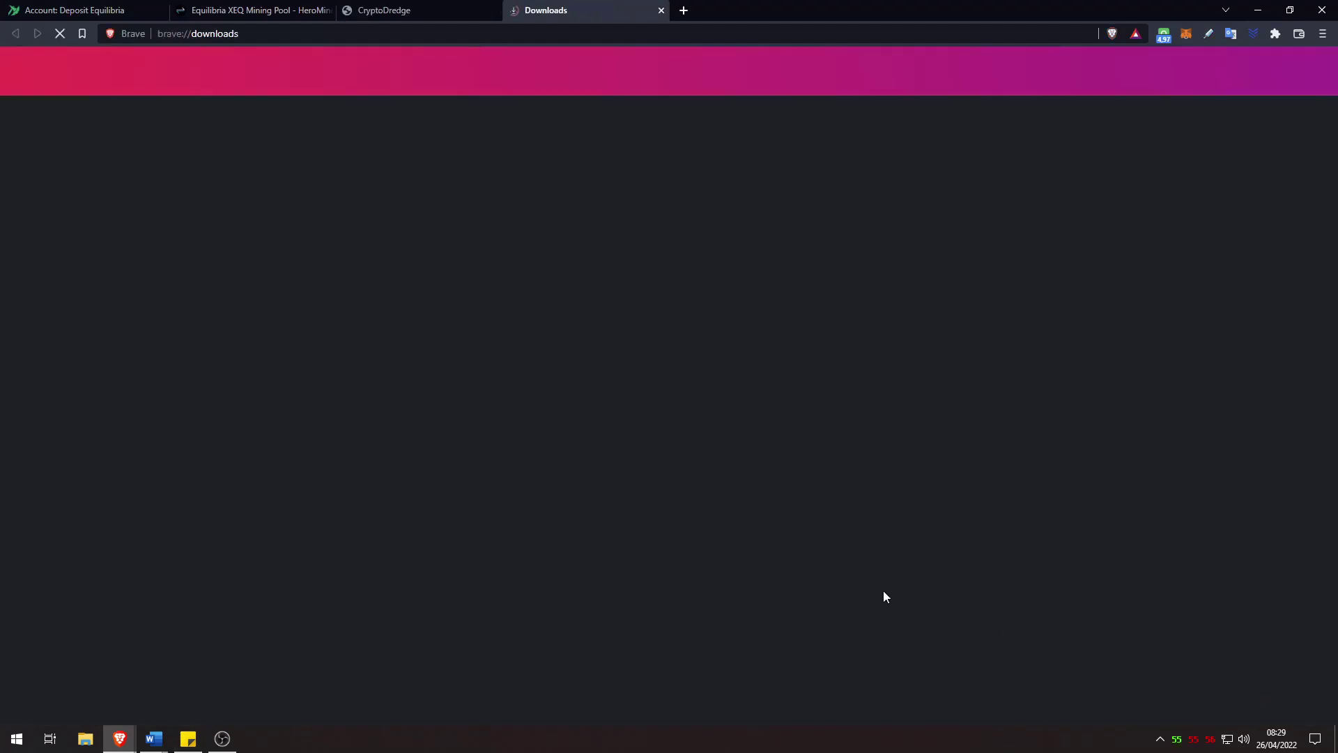
pyautogui.click(522, 244)
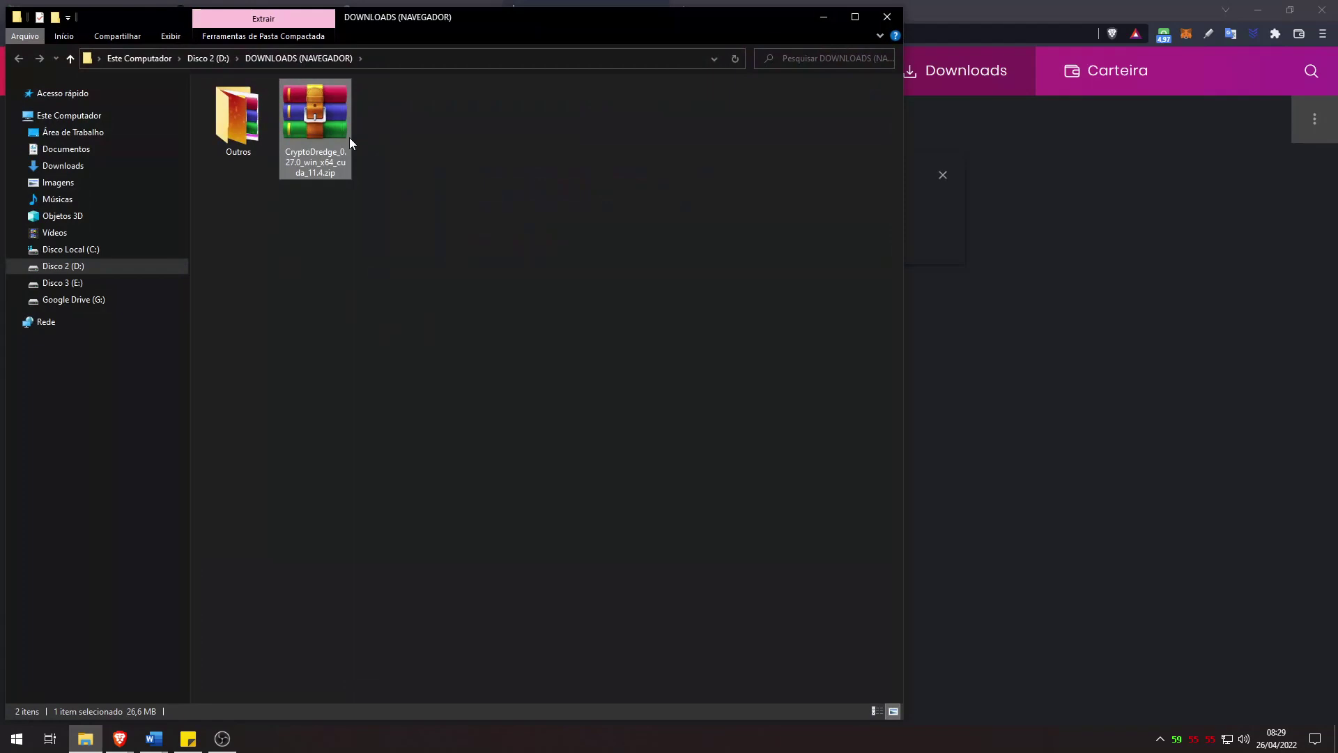
# Step: Extract the CryptoDredge zip, open the new folder and select CryptoDredge.exe
pyautogui.rightClick(321, 106)
pyautogui.click(399, 190)
pyautogui.doubleClick(244, 120)
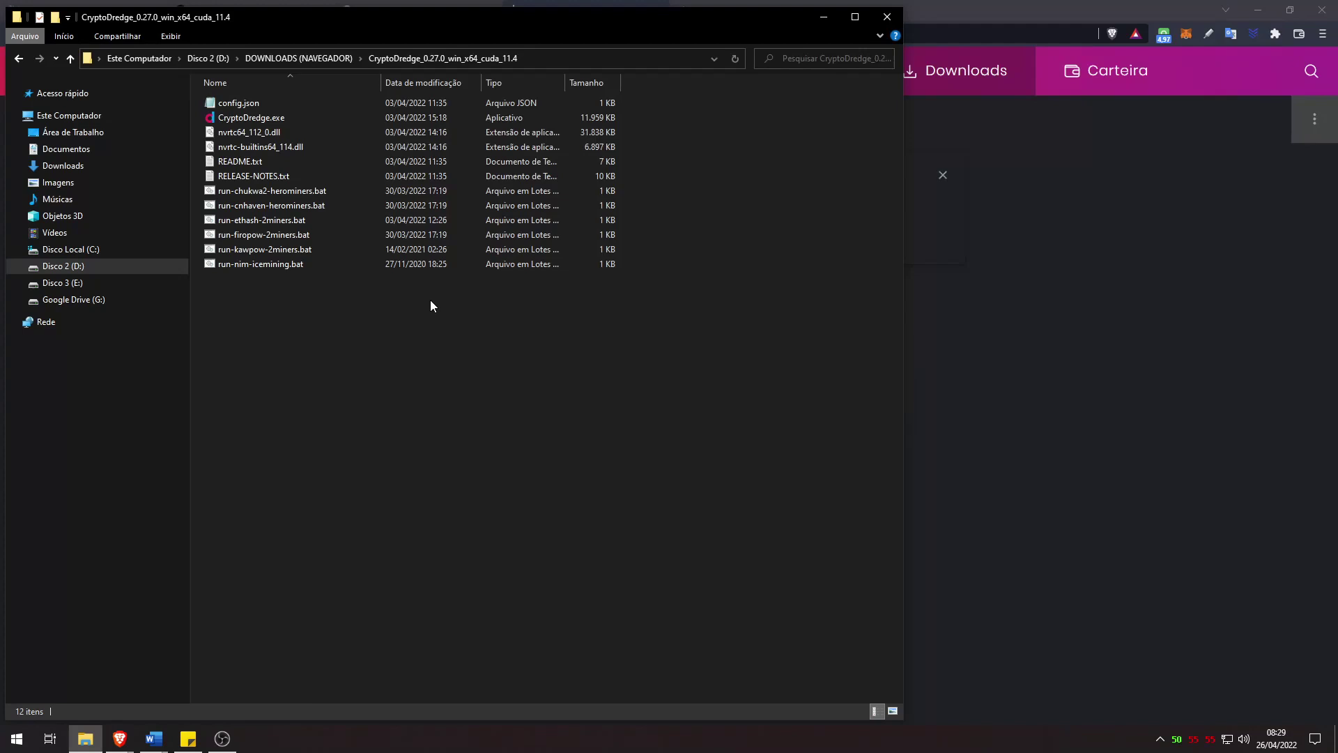
pyautogui.click(278, 120)
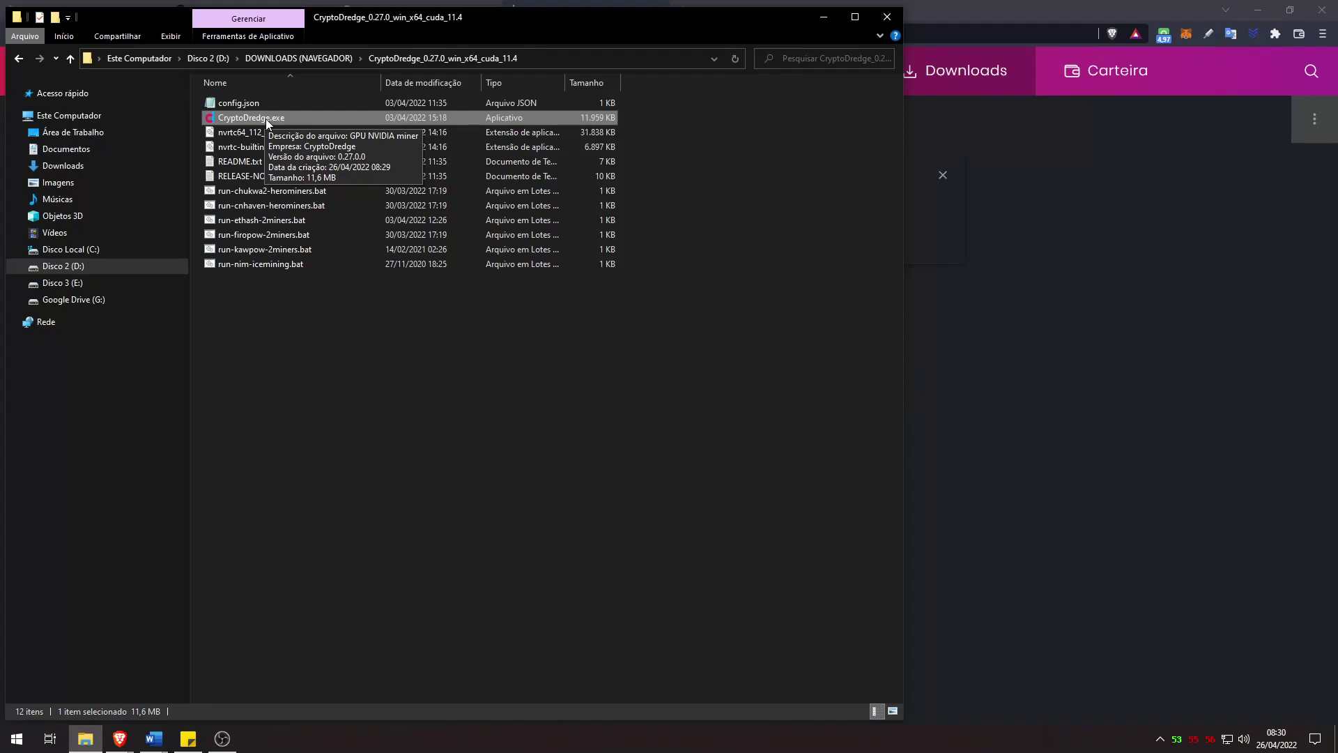
# Step: Enable 'Executar este programa como administrador' in CryptoDredge.exe's compatibility properties and apply it
pyautogui.rightClick(266, 120)
pyautogui.click(334, 507)
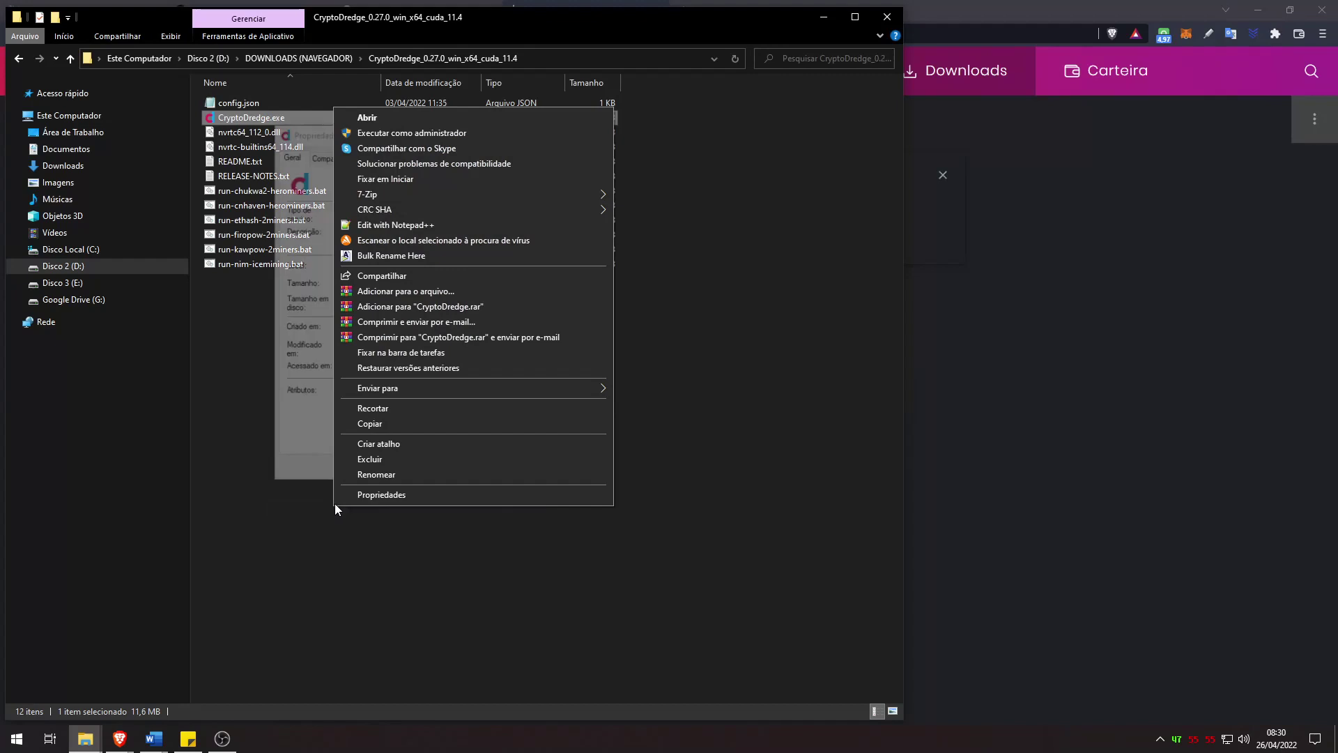
pyautogui.click(330, 155)
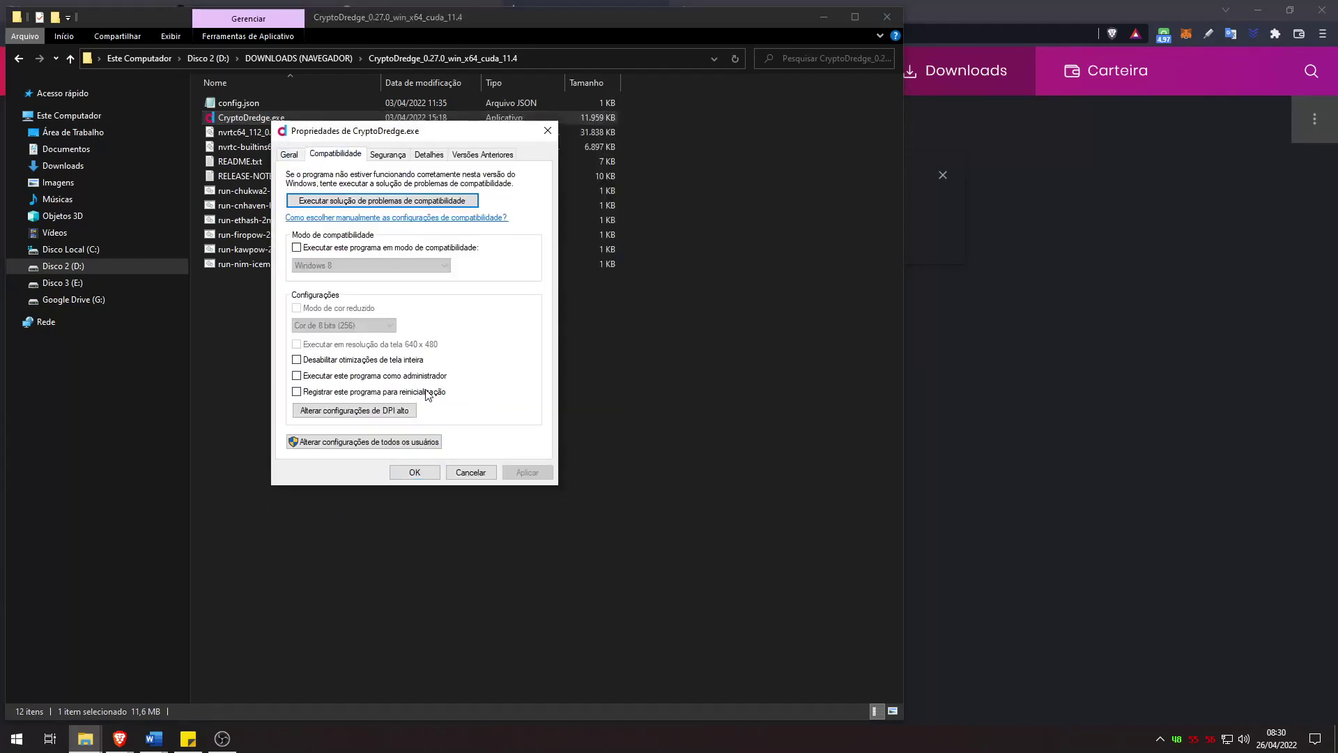
pyautogui.click(374, 380)
pyautogui.click(527, 472)
pyautogui.click(414, 472)
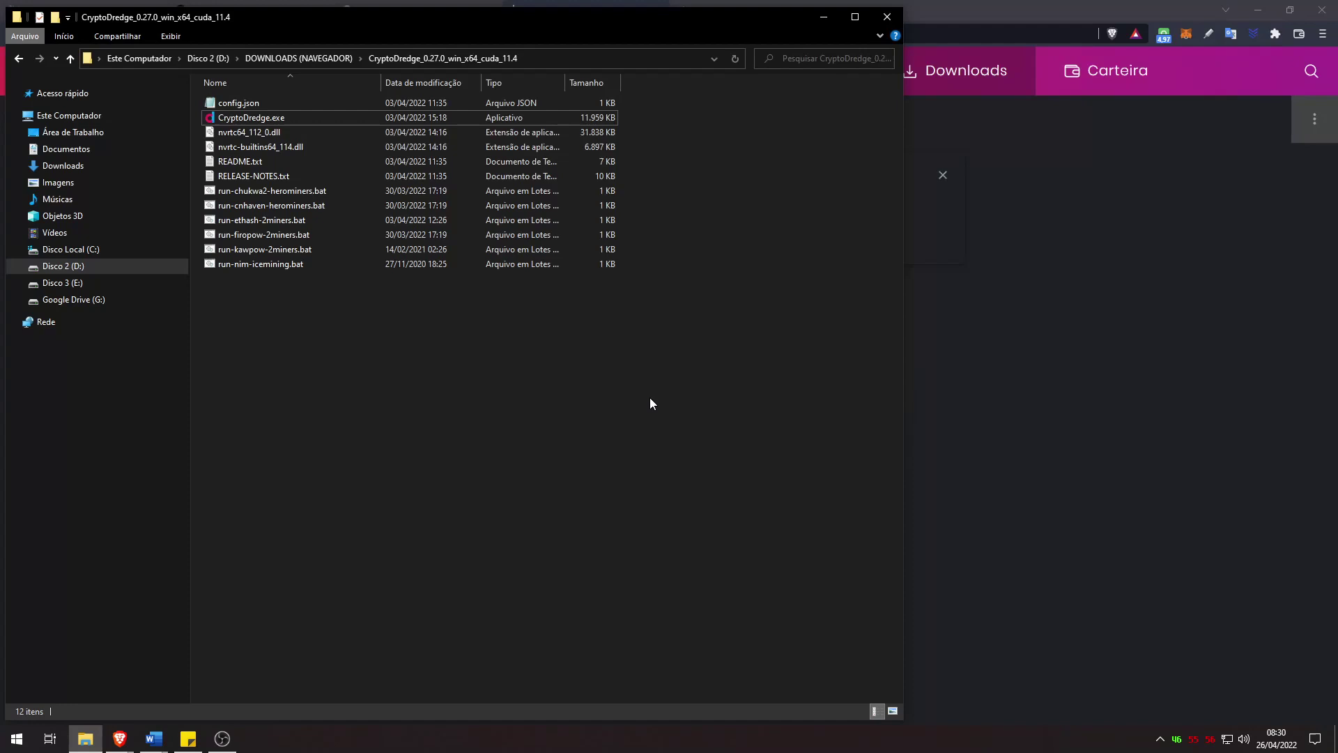
# Step: Delete the README, RELEASE-NOTES and the unused run-*.bat scripts
pyautogui.moveTo(311, 166); pyautogui.dragTo(283, 189)
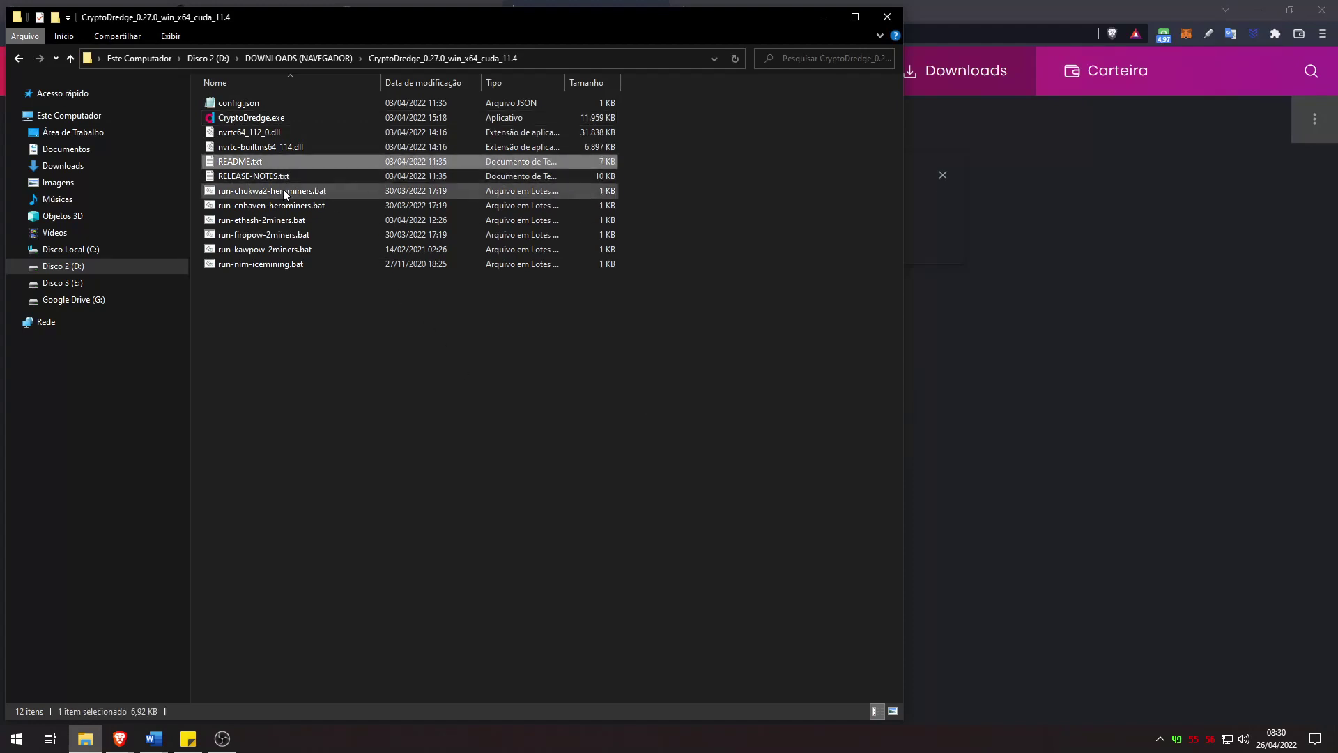
pyautogui.press('Delete')
pyautogui.click(261, 178)
pyautogui.keyDown('shift'); pyautogui.click(270, 220); pyautogui.keyUp('shift')
pyautogui.press('Delete')
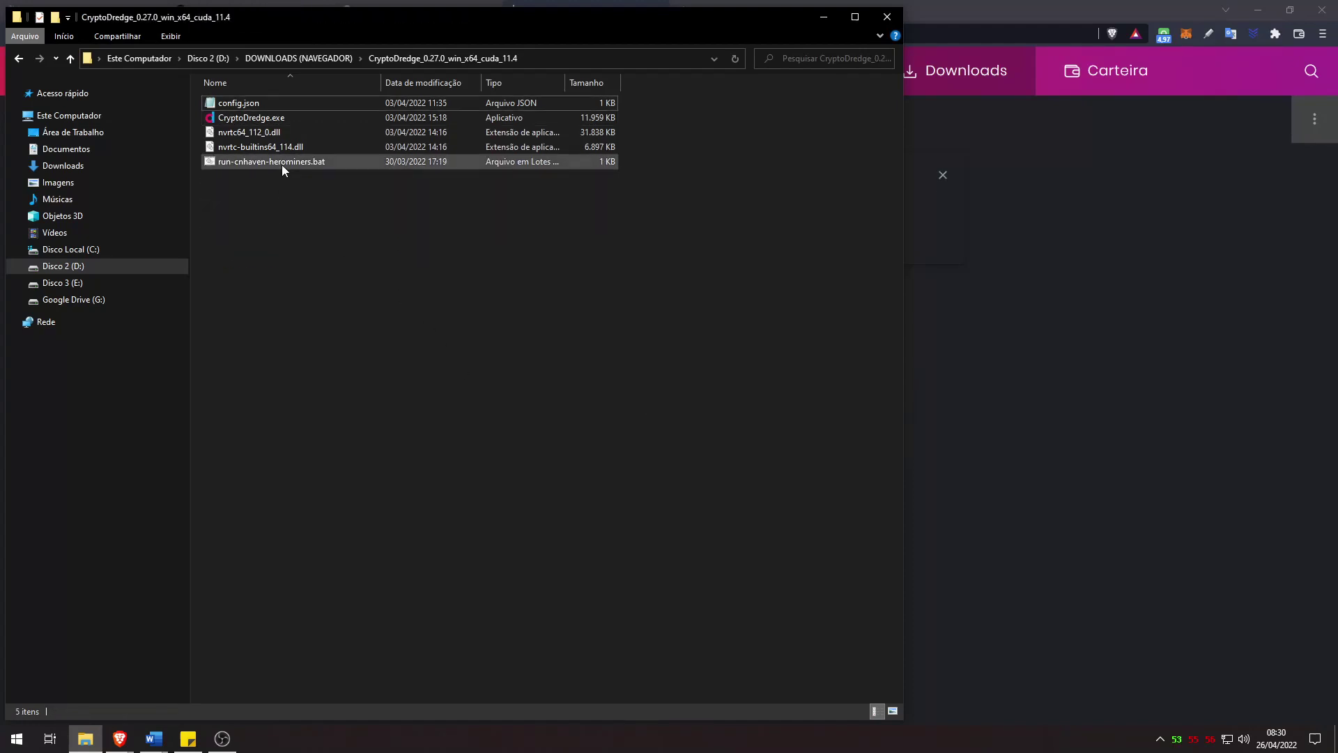
# Step: Rename the cnhaven run script to Equilibria-Herominers-TradeOgre.bat
pyautogui.press('F2')
pyautogui.write('Equilibria-Hero')
pyautogui.write('miners-TradeOgre')
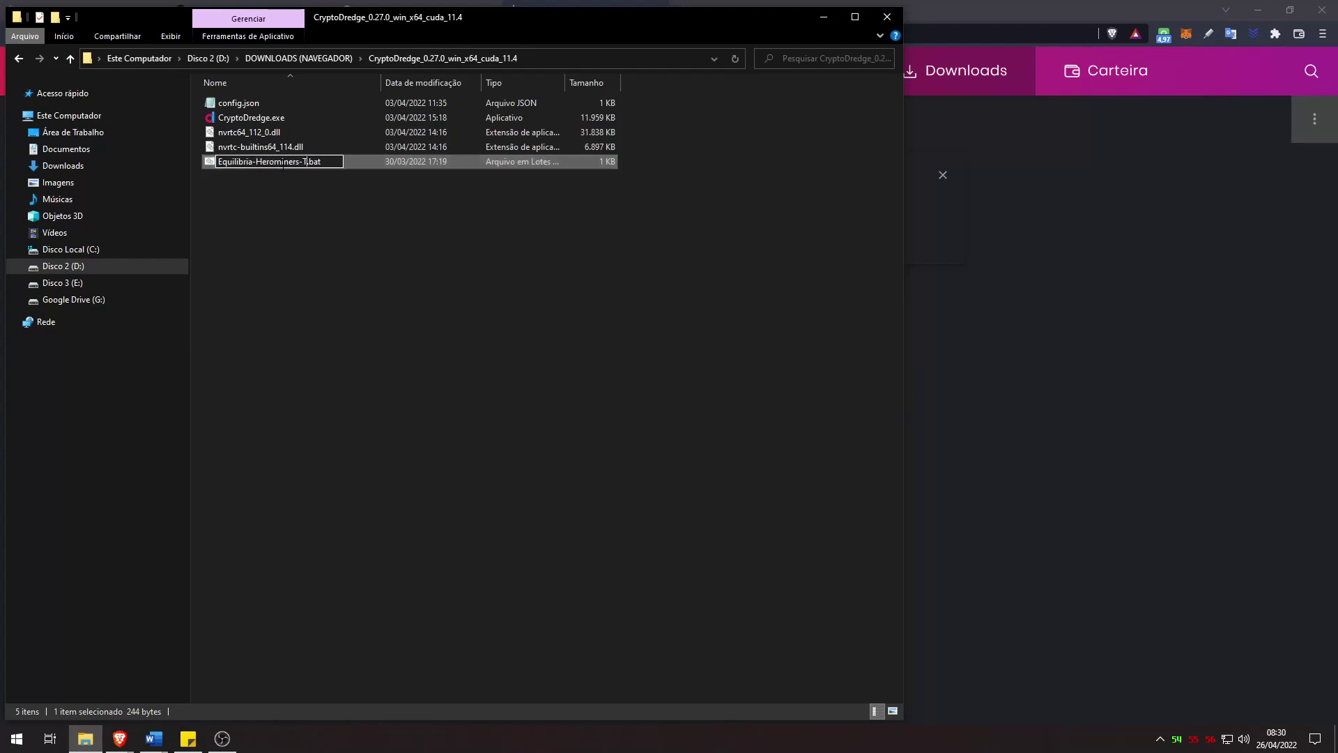
pyautogui.press('Return')
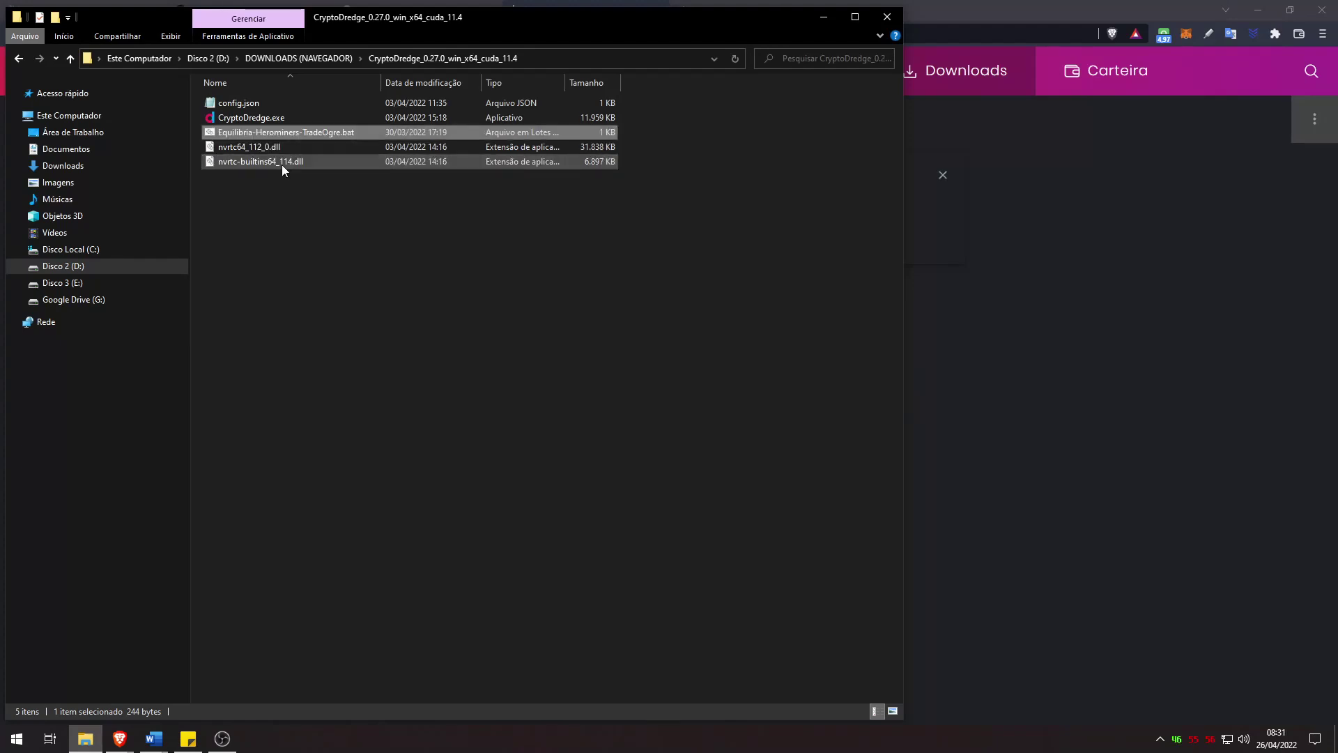
pyautogui.click(560, 251)
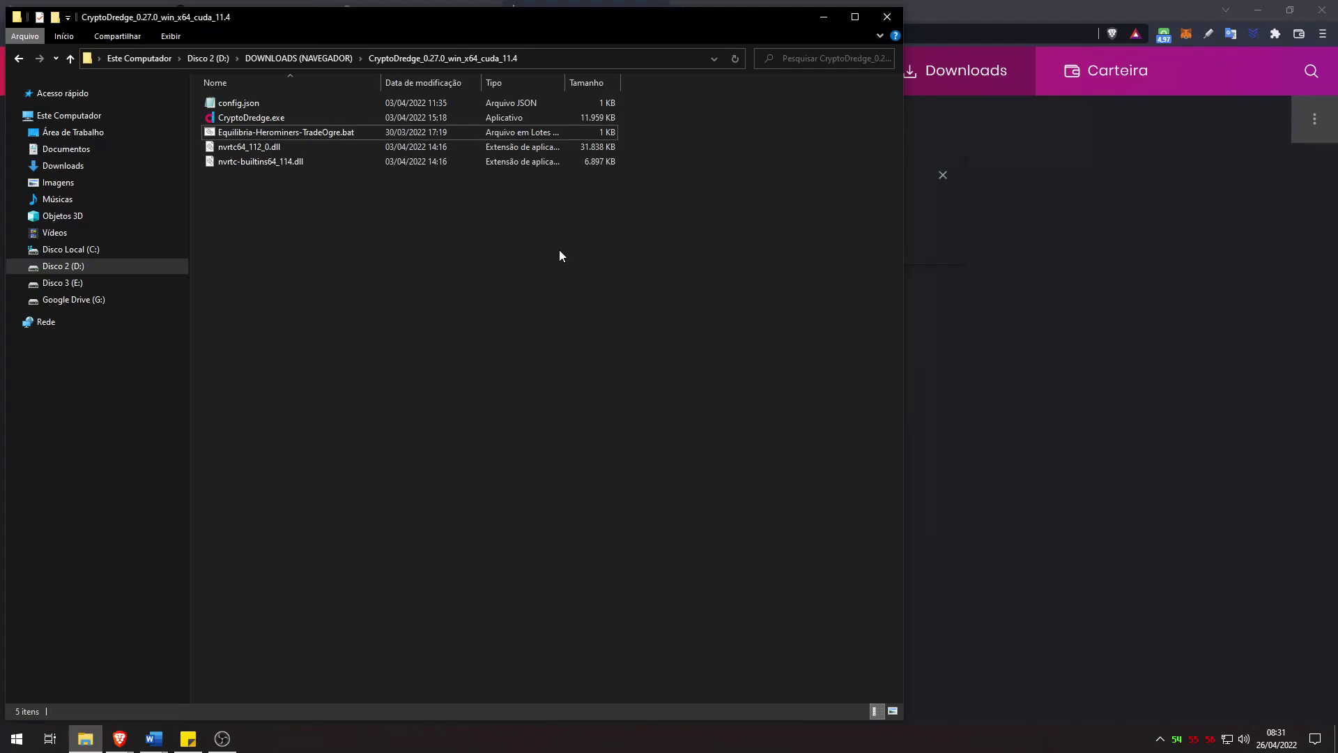
pyautogui.click(328, 137)
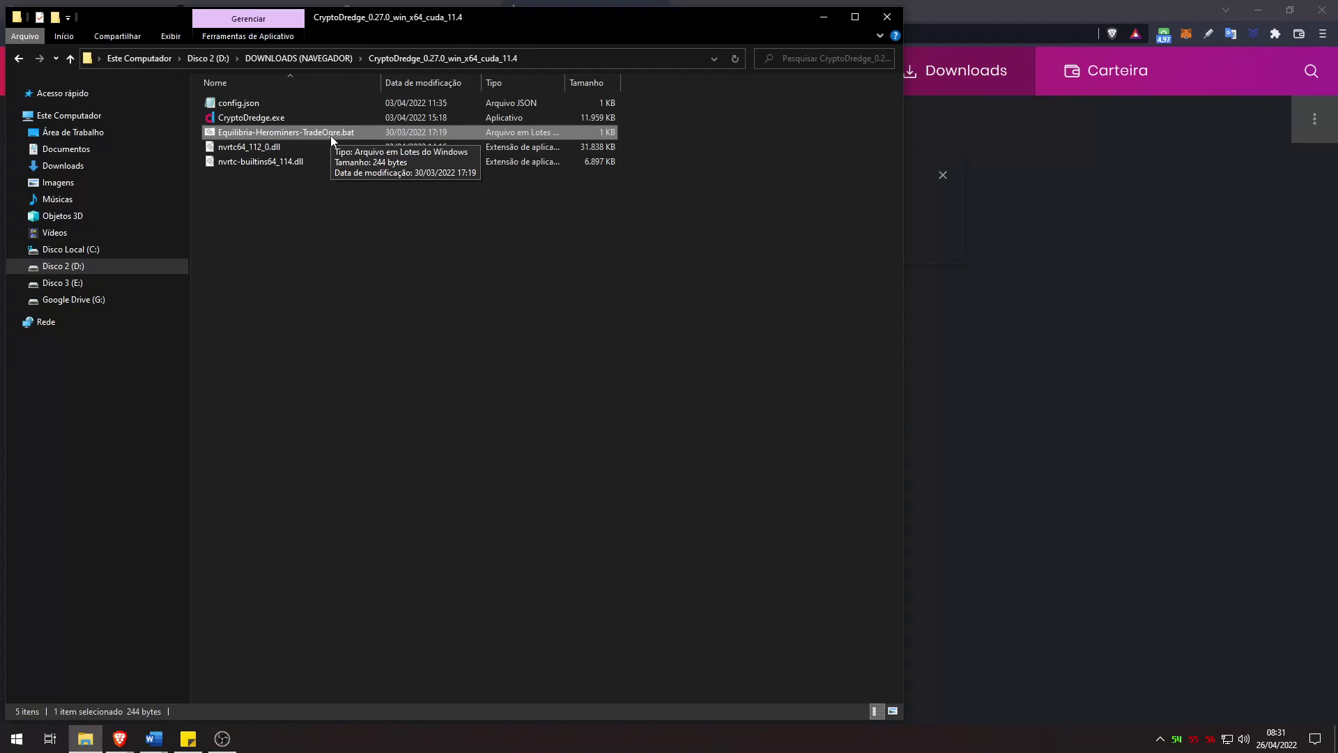
# Step: Open the Equilibria-Herominers-TradeOgre.bat in Notepad and change the algorithm from cnhaven to cngpu
pyautogui.rightClick(331, 136)
pyautogui.click(360, 163)
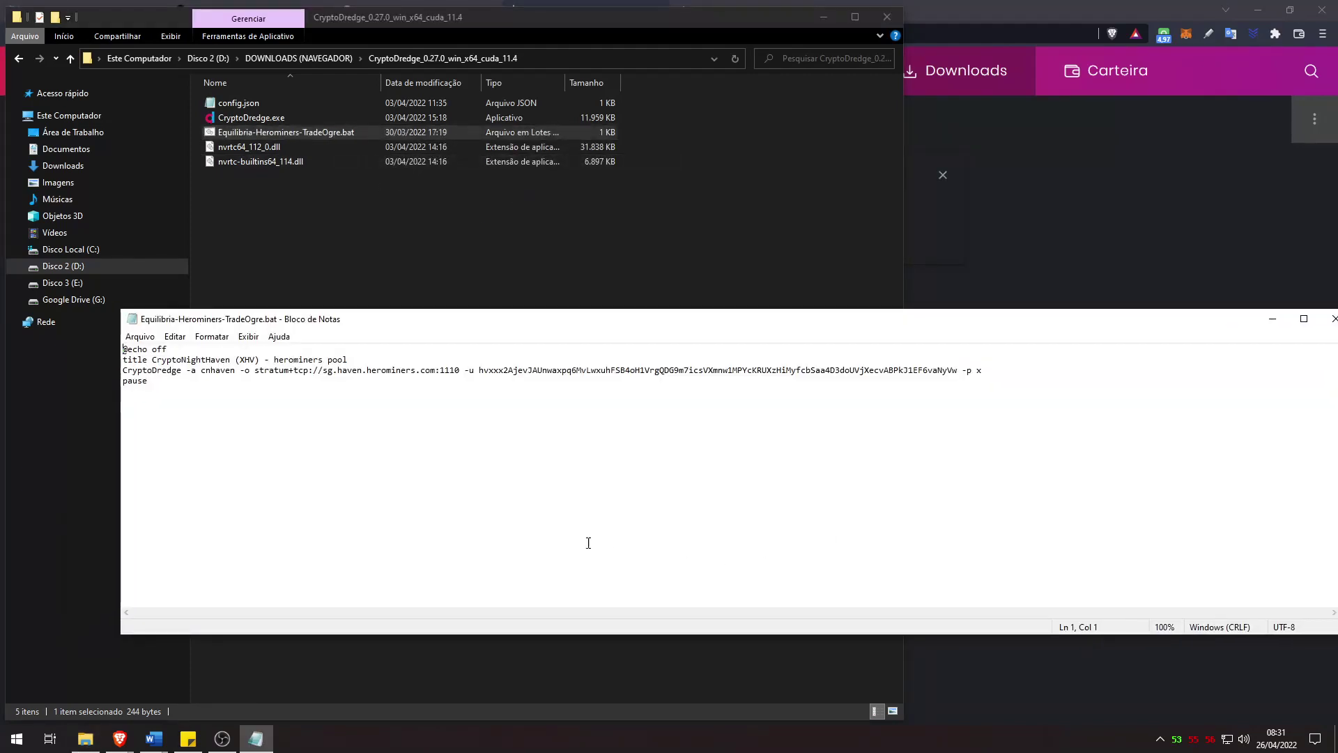
pyautogui.moveTo(214, 376); pyautogui.dragTo(234, 371)
pyautogui.write('gpu')
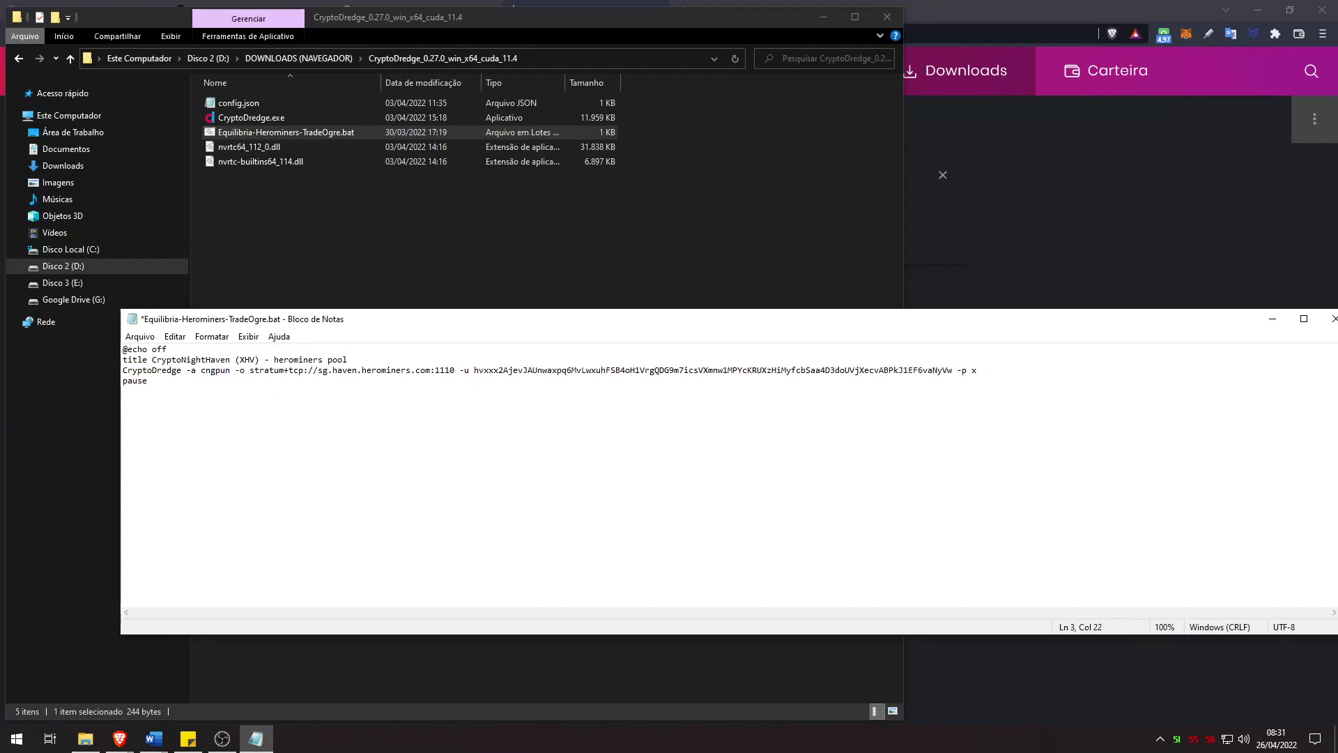
pyautogui.press('Delete')
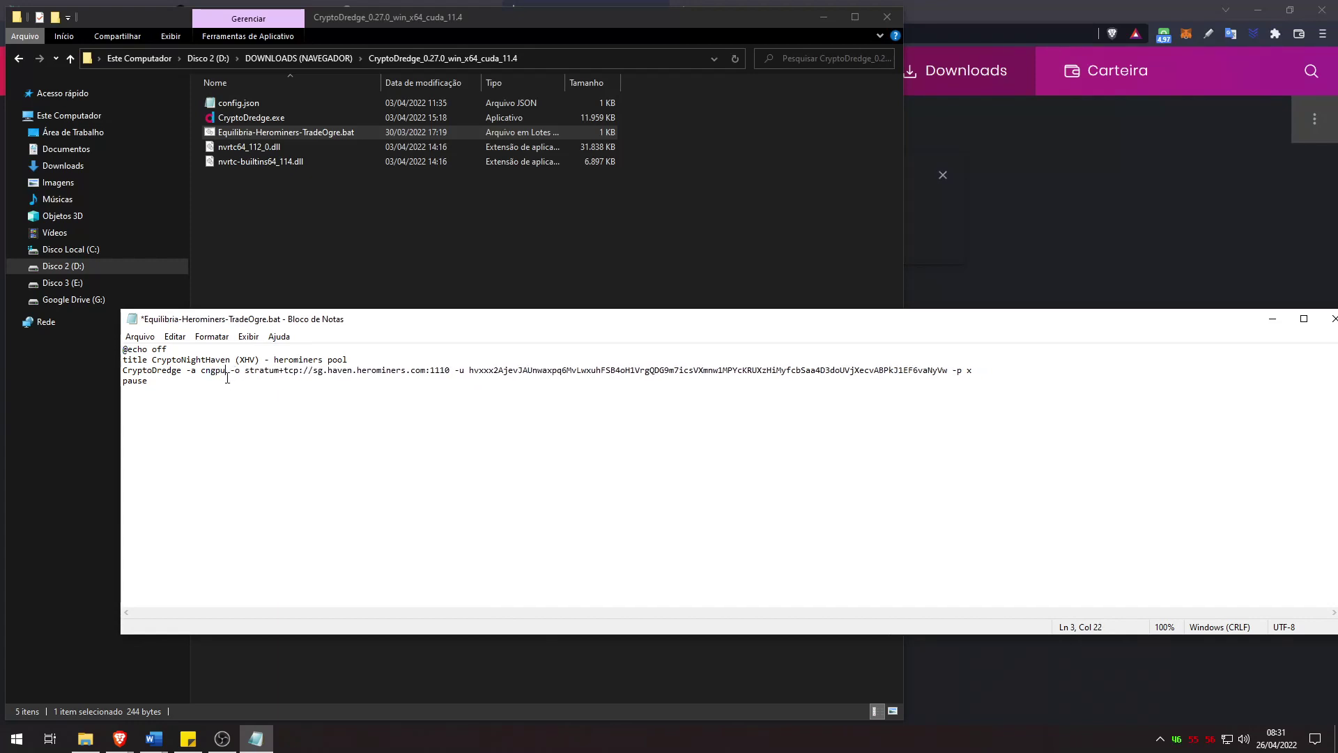
# Step: Replace the old Haven pool address with br.equilibria.herominers.com:1195 from the HeroMiners page
pyautogui.moveTo(245, 370); pyautogui.dragTo(449, 372)
pyautogui.click(1113, 182)
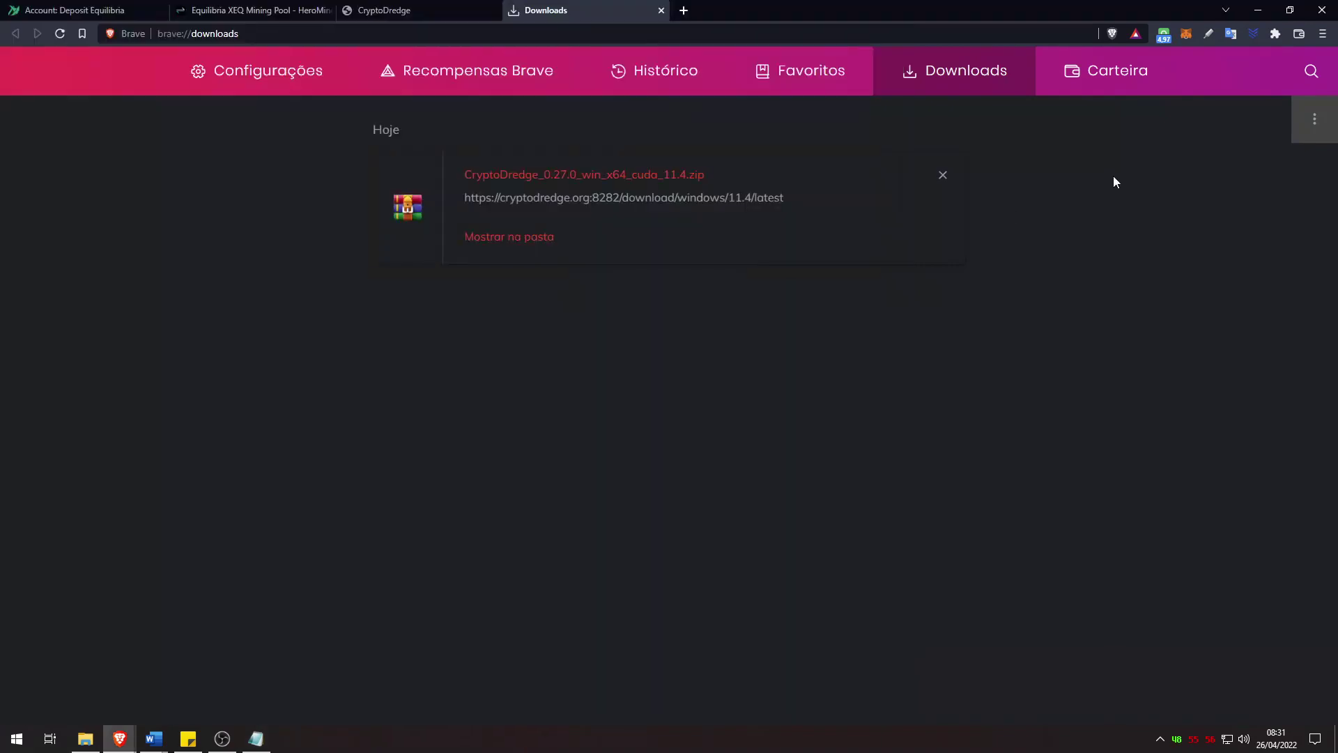
pyautogui.click(247, 9)
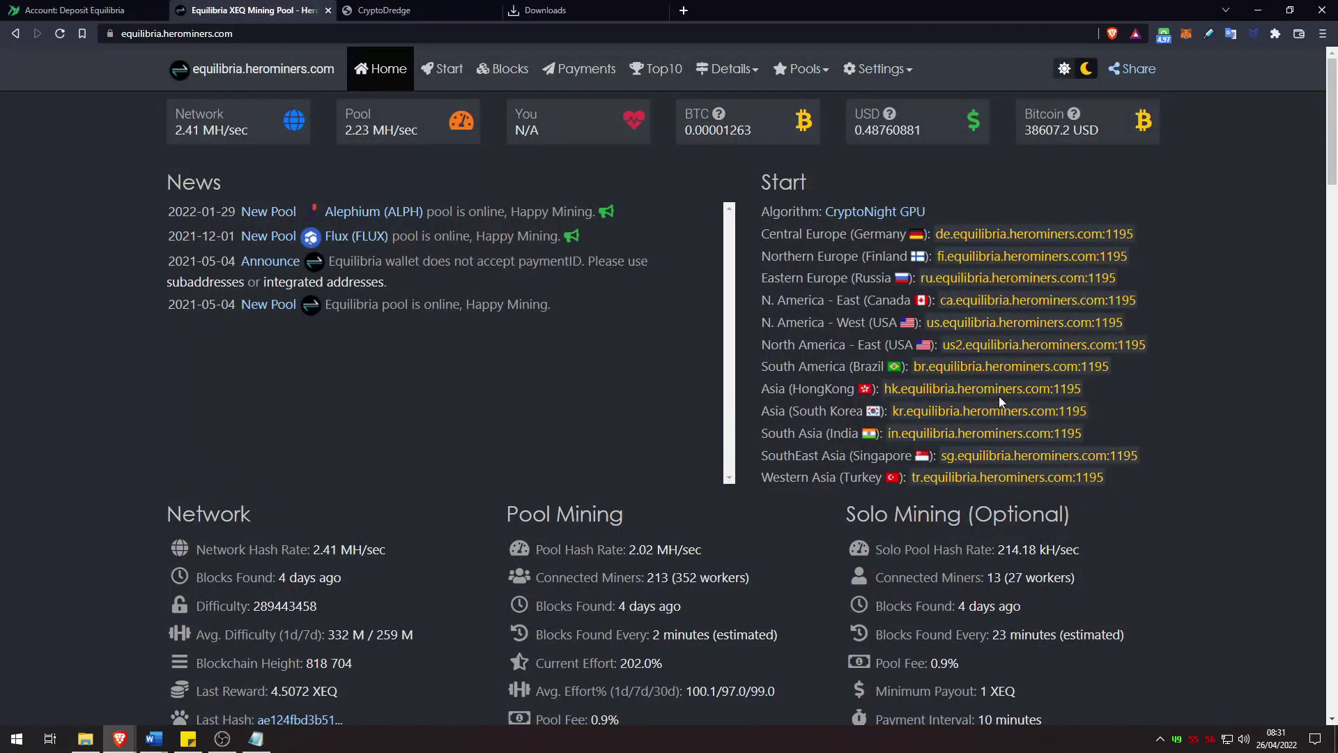
pyautogui.moveTo(1147, 368); pyautogui.dragTo(913, 365)
pyautogui.hotkey('ctrl', 'c')
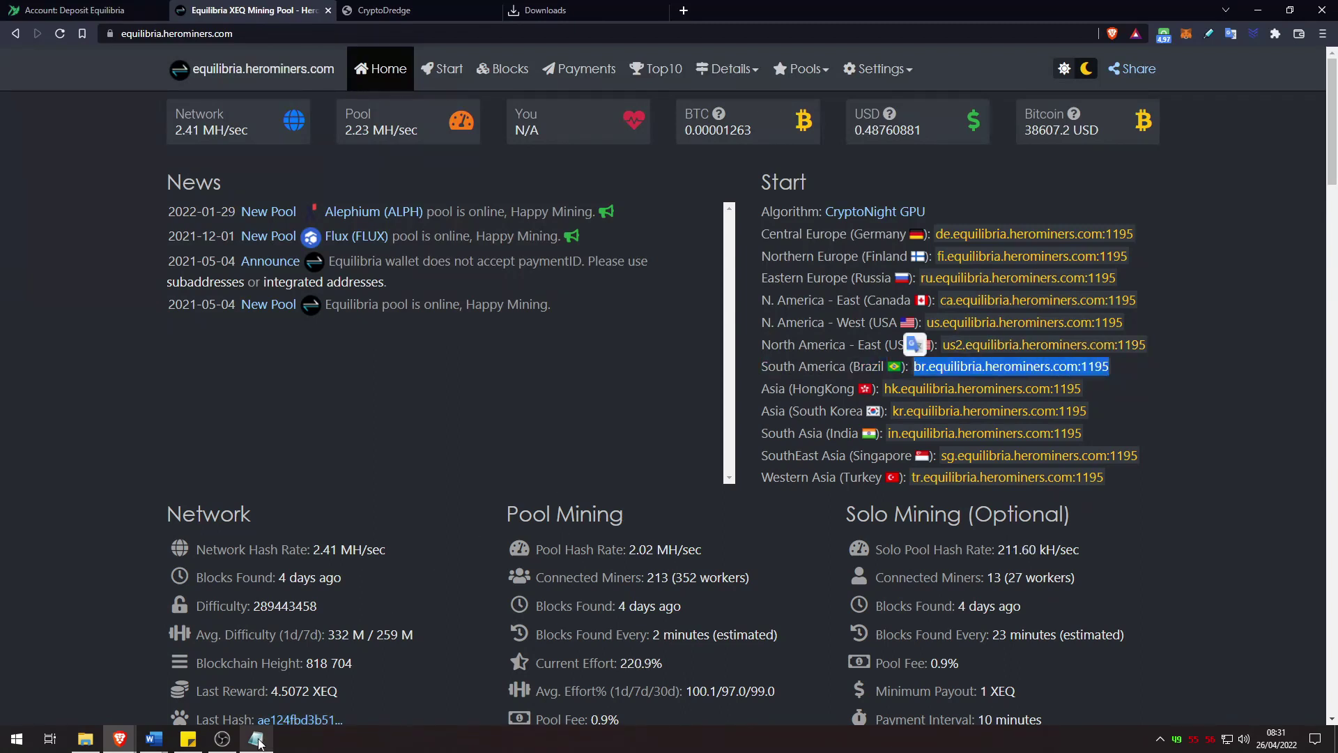
pyautogui.click(255, 738)
pyautogui.moveTo(313, 370); pyautogui.dragTo(450, 373)
pyautogui.hotkey('ctrl', 'v')
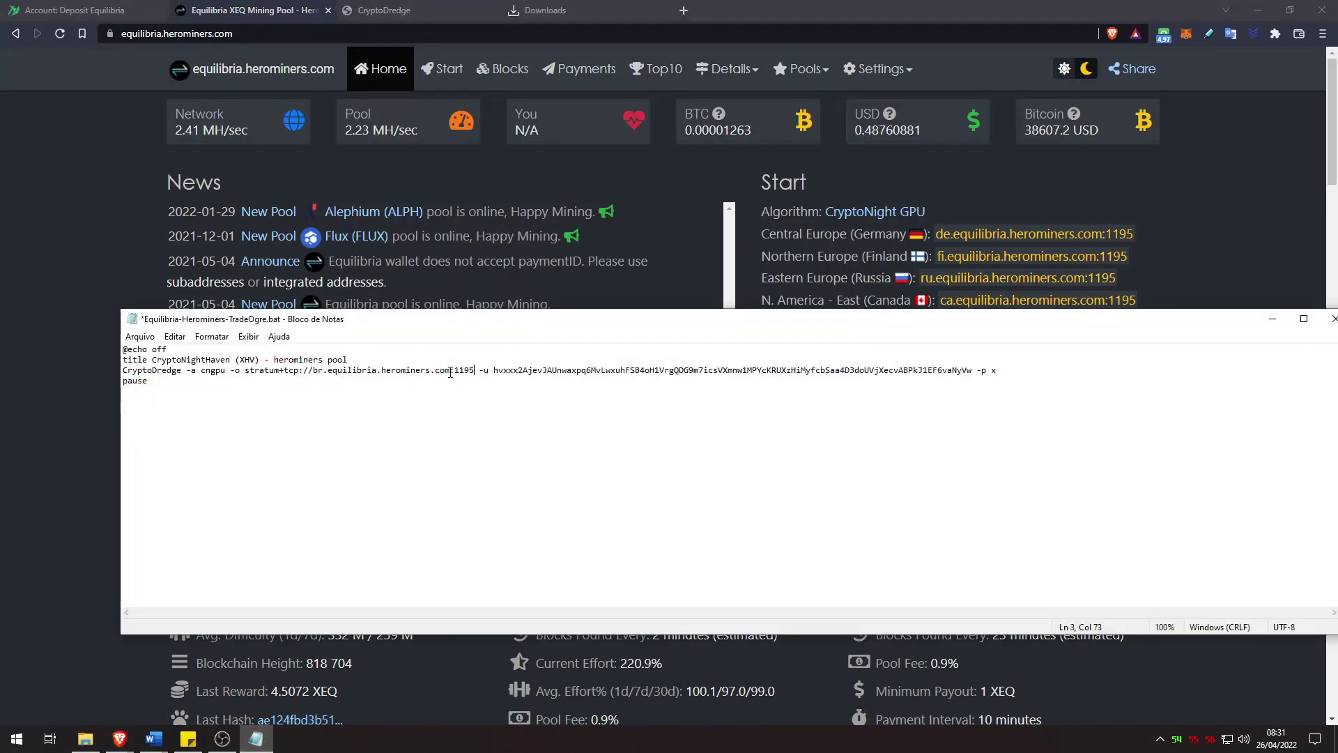
pyautogui.doubleClick(496, 370)
# Step: Replace the -u wallet with the TradeOgre Equilibria deposit address plus worker name '.MadnessNvidiaWIN'
pyautogui.click(77, 10)
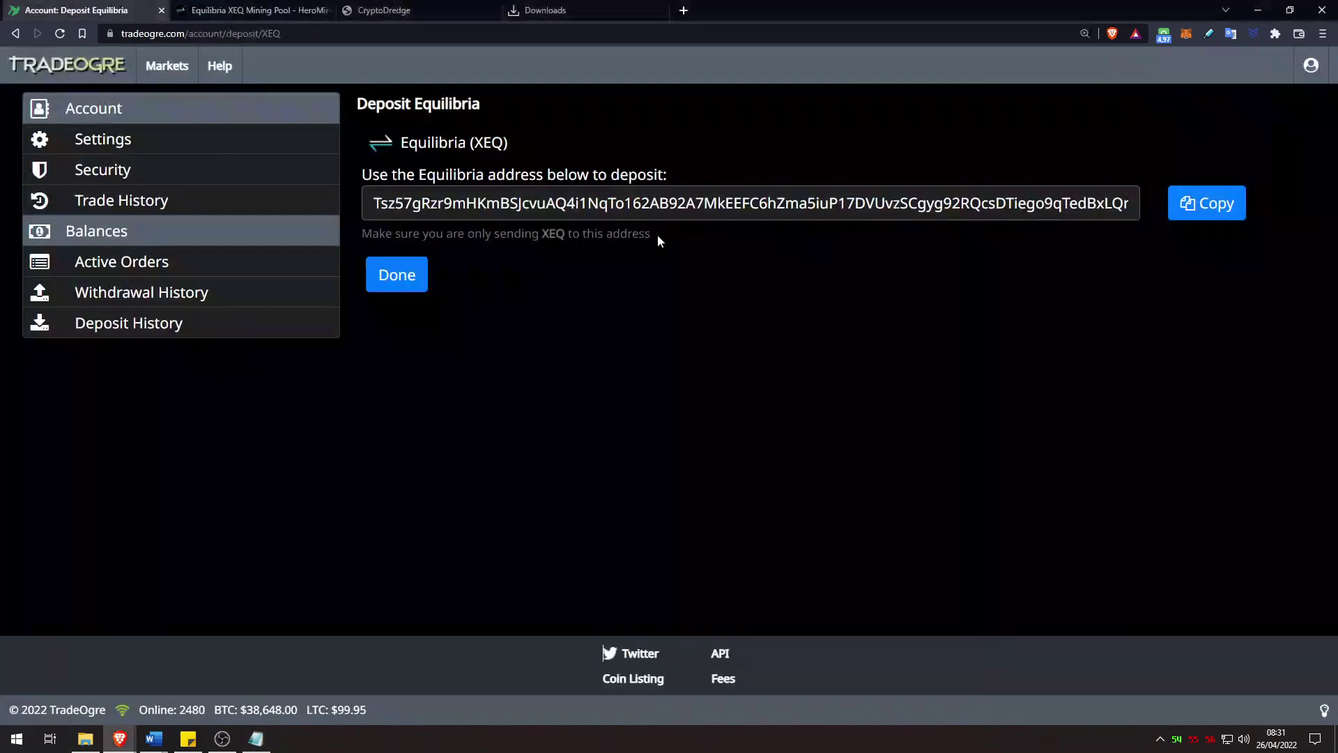
pyautogui.click(1204, 205)
pyautogui.click(256, 738)
pyautogui.hotkey('ctrl', 'v')
pyautogui.hotkey('ctrl', 'z')
pyautogui.moveTo(978, 382); pyautogui.dragTo(972, 370)
pyautogui.hotkey('ctrl', 'v')
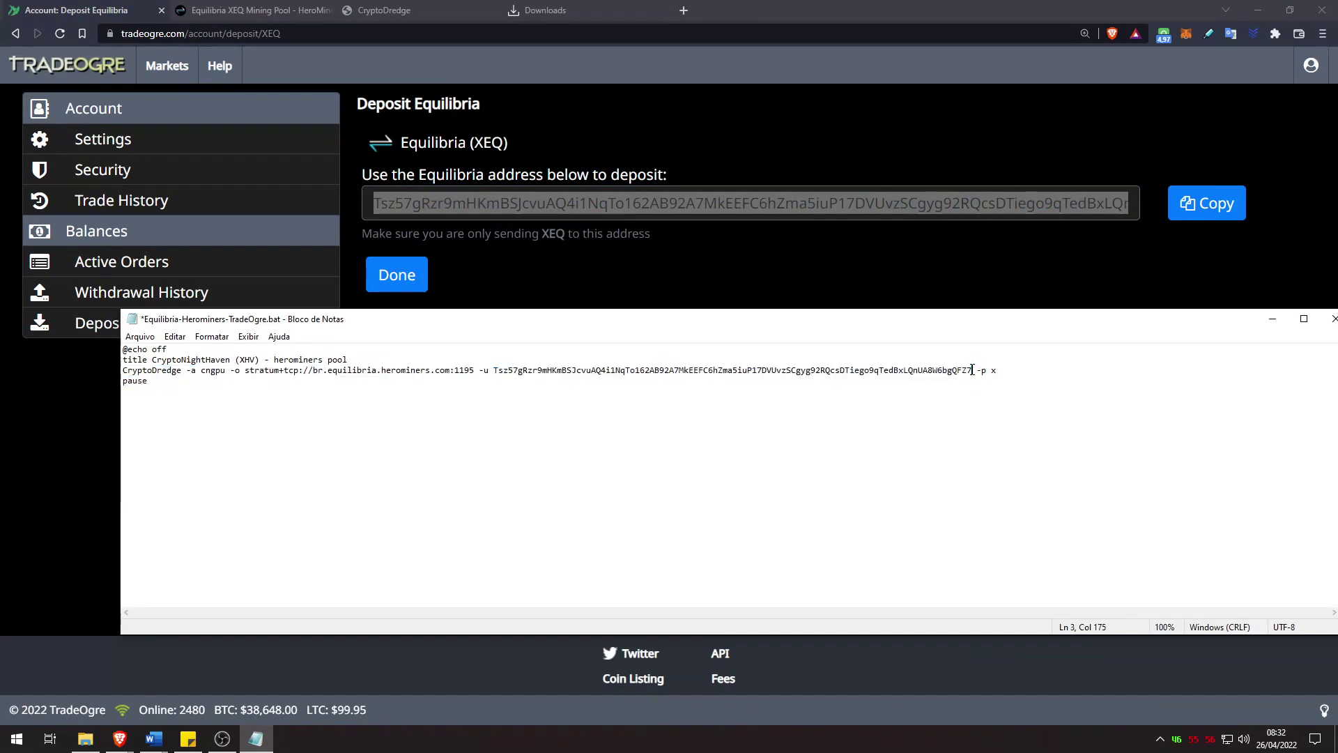
pyautogui.write('.MadnessNvidiaWIN')
pyautogui.click(1110, 371)
pyautogui.write('yz')
pyautogui.click(139, 336)
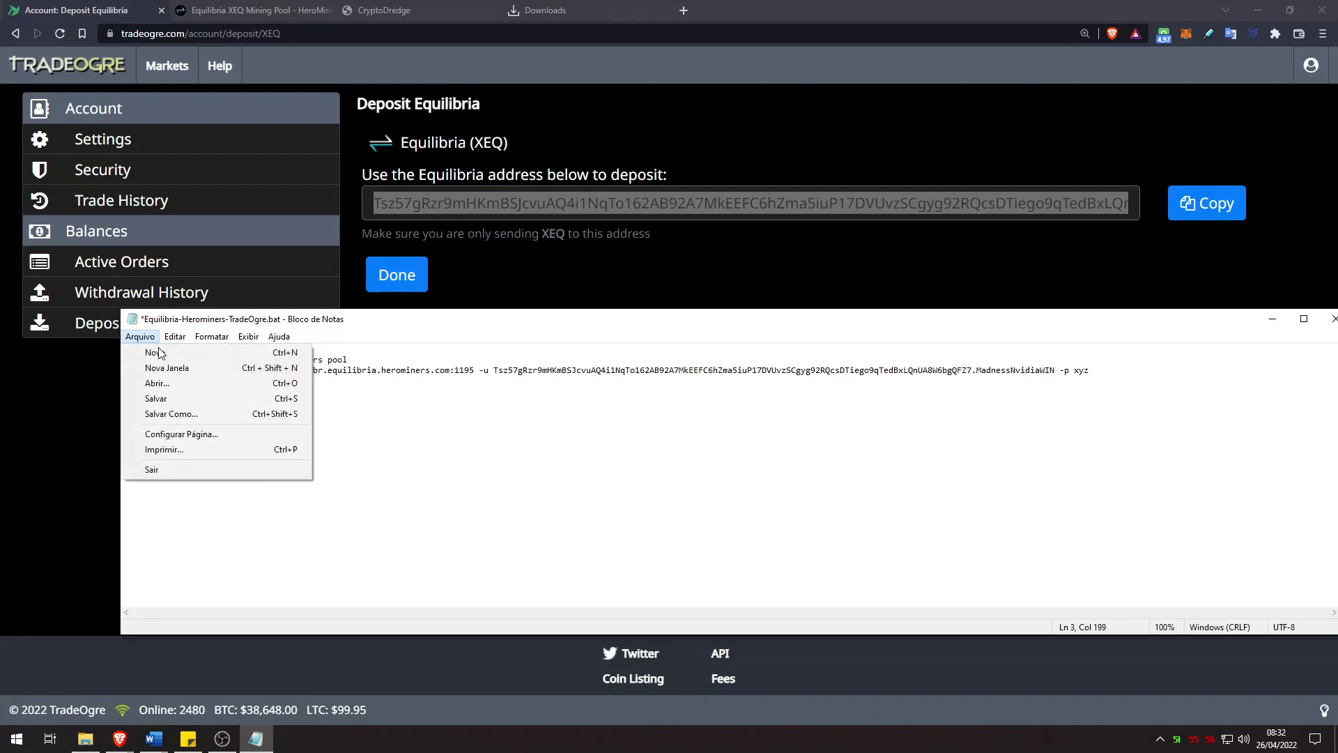
pyautogui.click(175, 396)
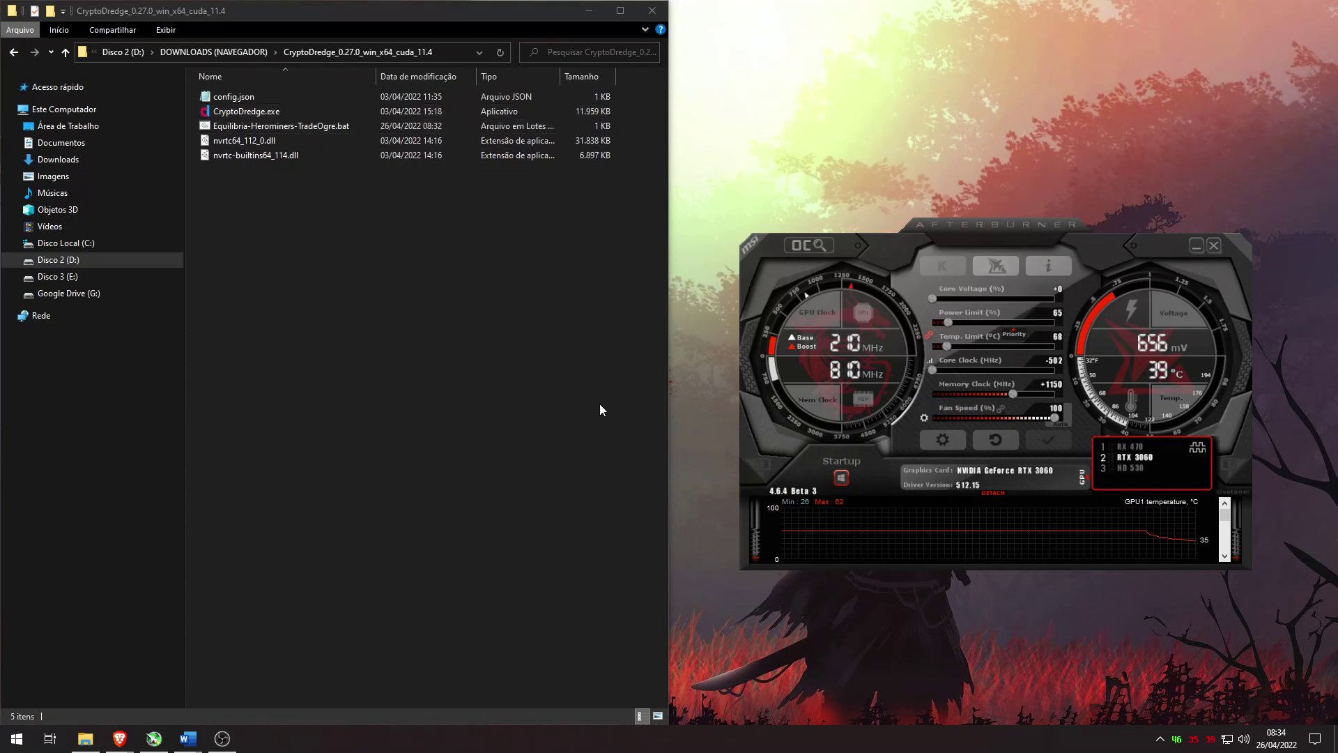
# Step: Give the RTX 3060 core clock +150 and memory +0, apply, and run the Equilibria batch script
pyautogui.click(1143, 449)
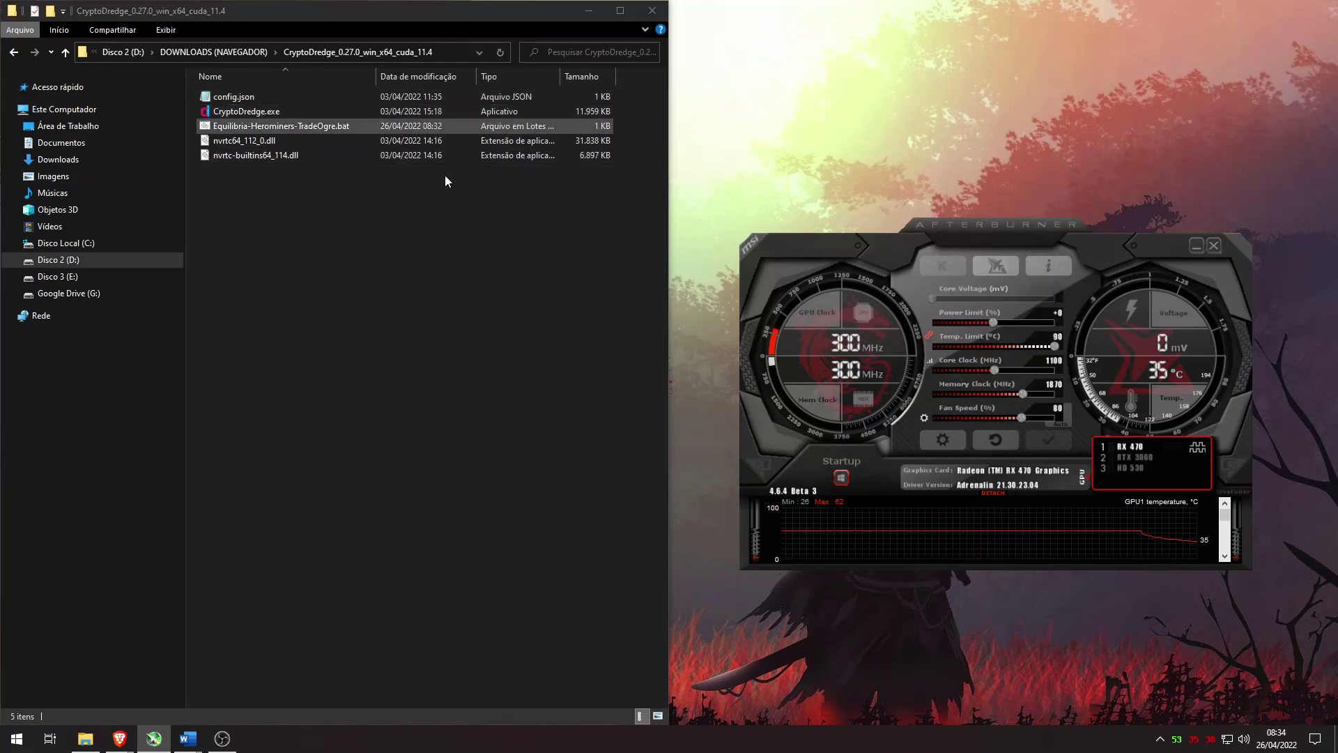
pyautogui.click(1137, 459)
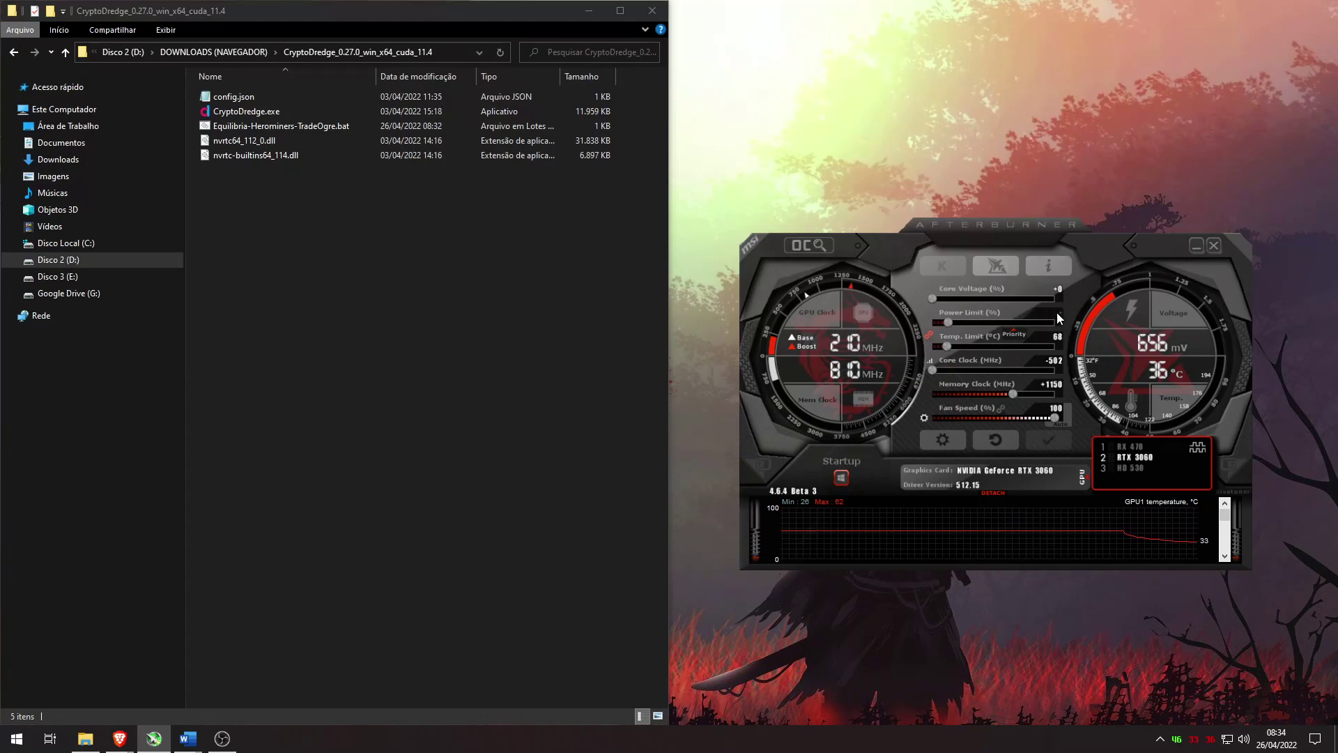
pyautogui.scroll(5, 1057, 312)
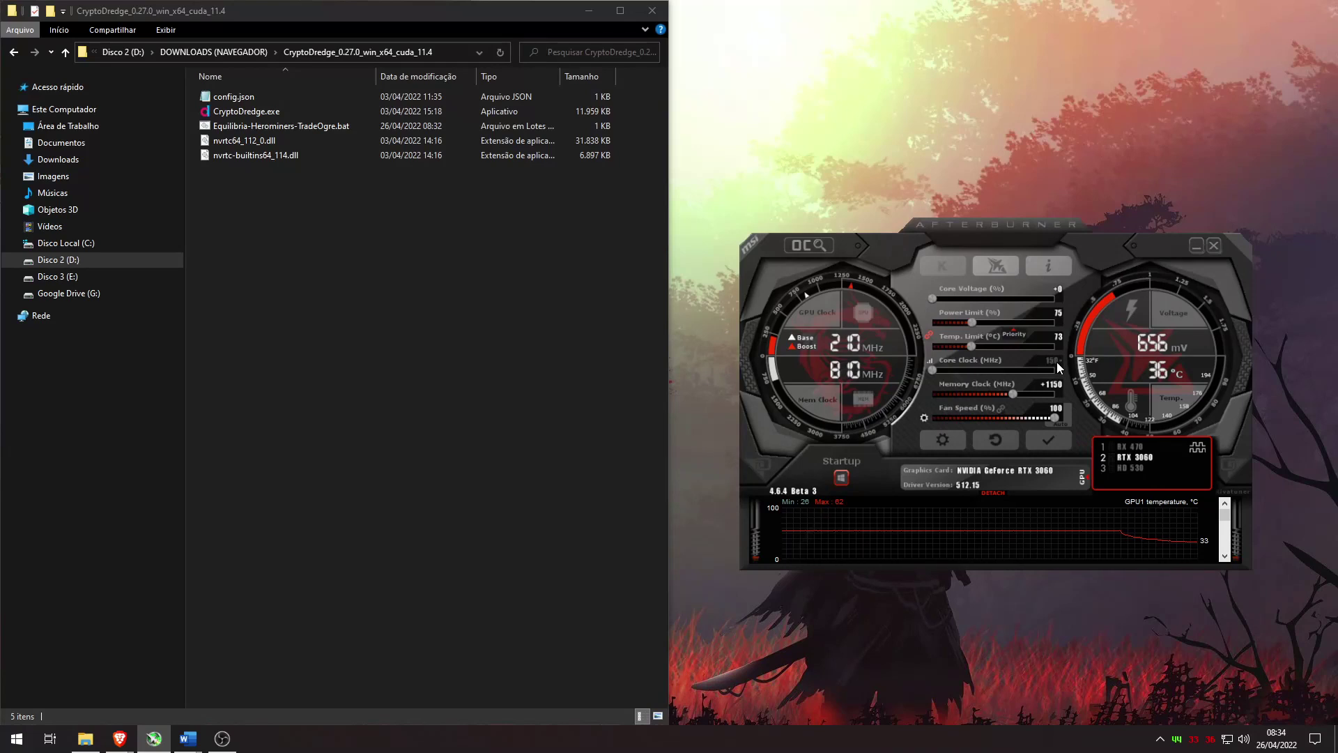
pyautogui.press('Return')
pyautogui.write('0')
pyautogui.press('Return')
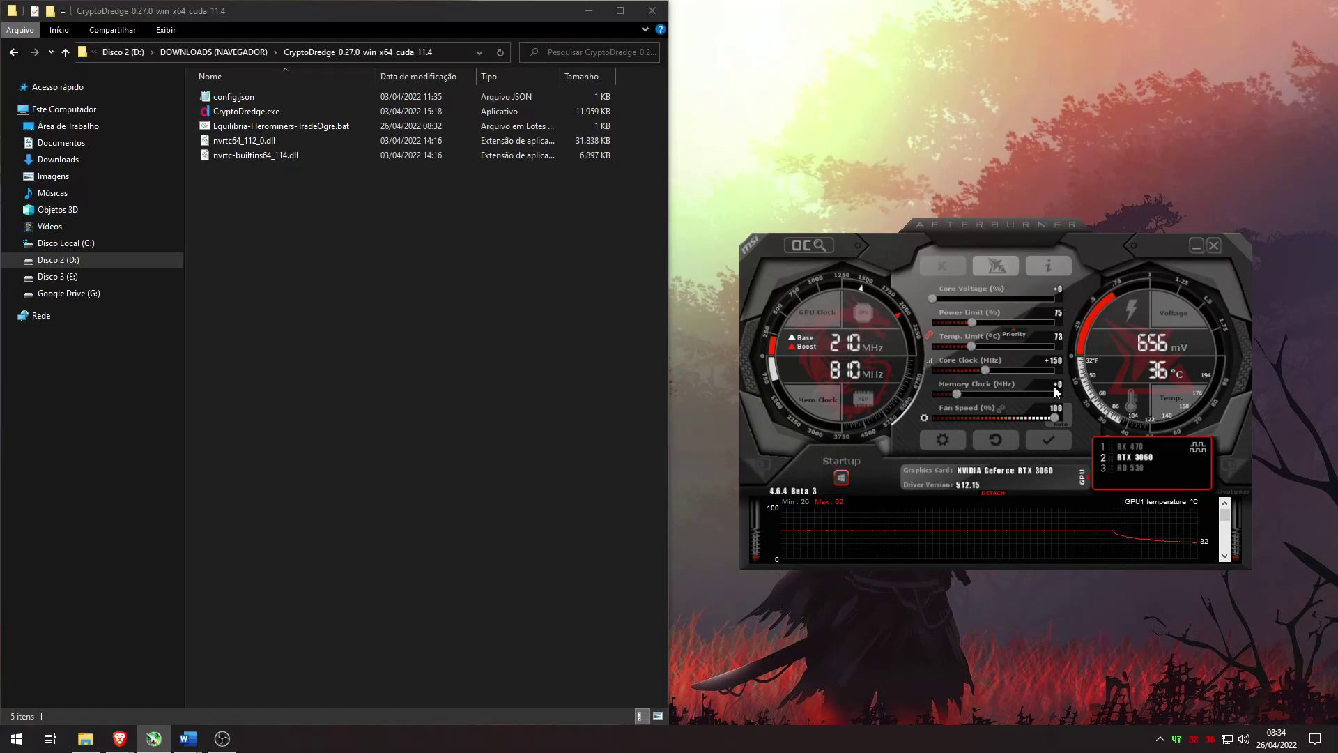
pyautogui.click(1060, 442)
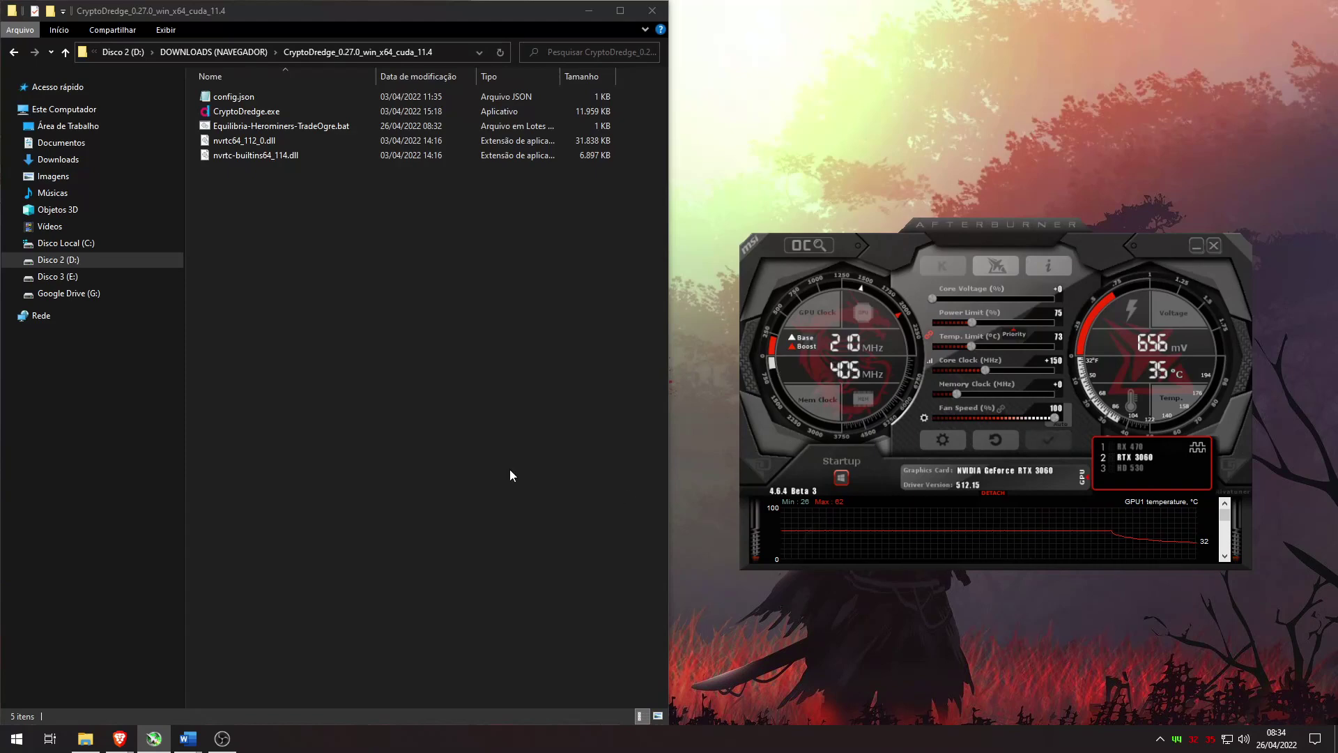
pyautogui.doubleClick(286, 127)
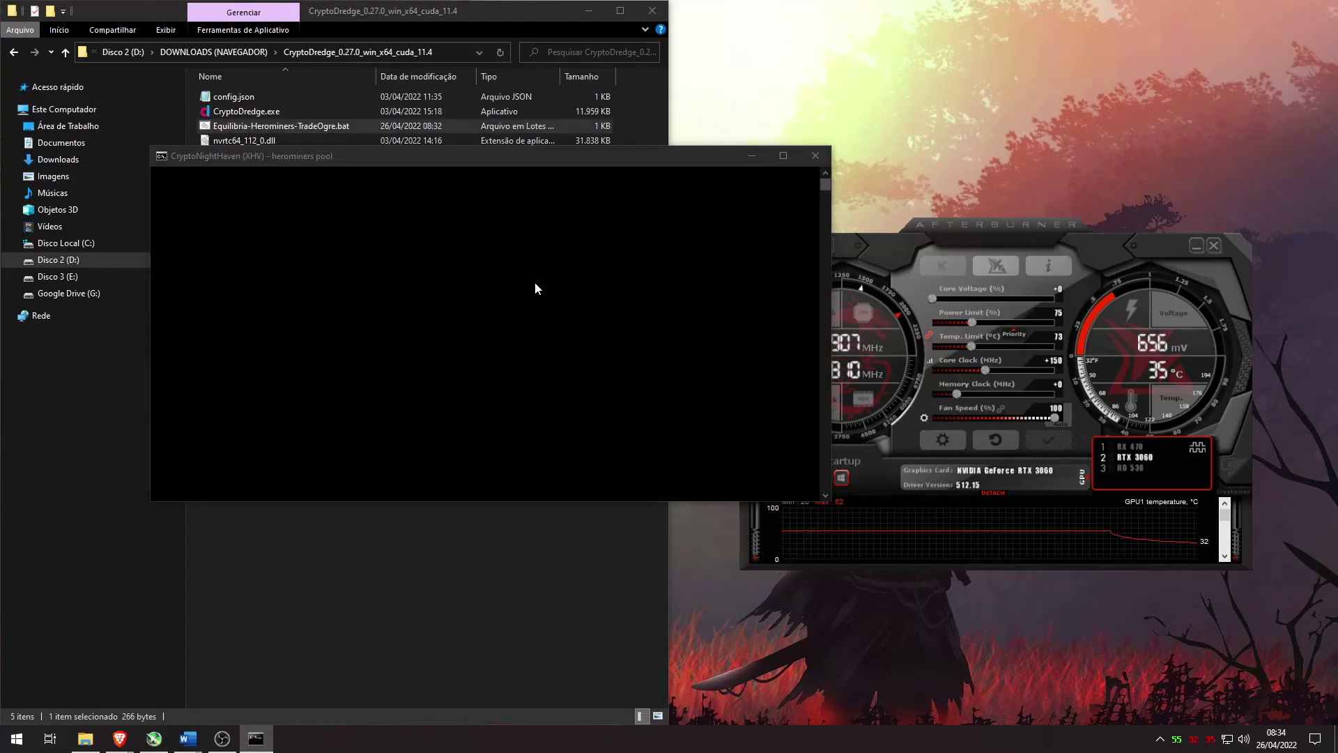
# Step: Snap the CryptoDredge console to the left half of the screen and dismiss the window suggestions
pyautogui.press('super+Left')
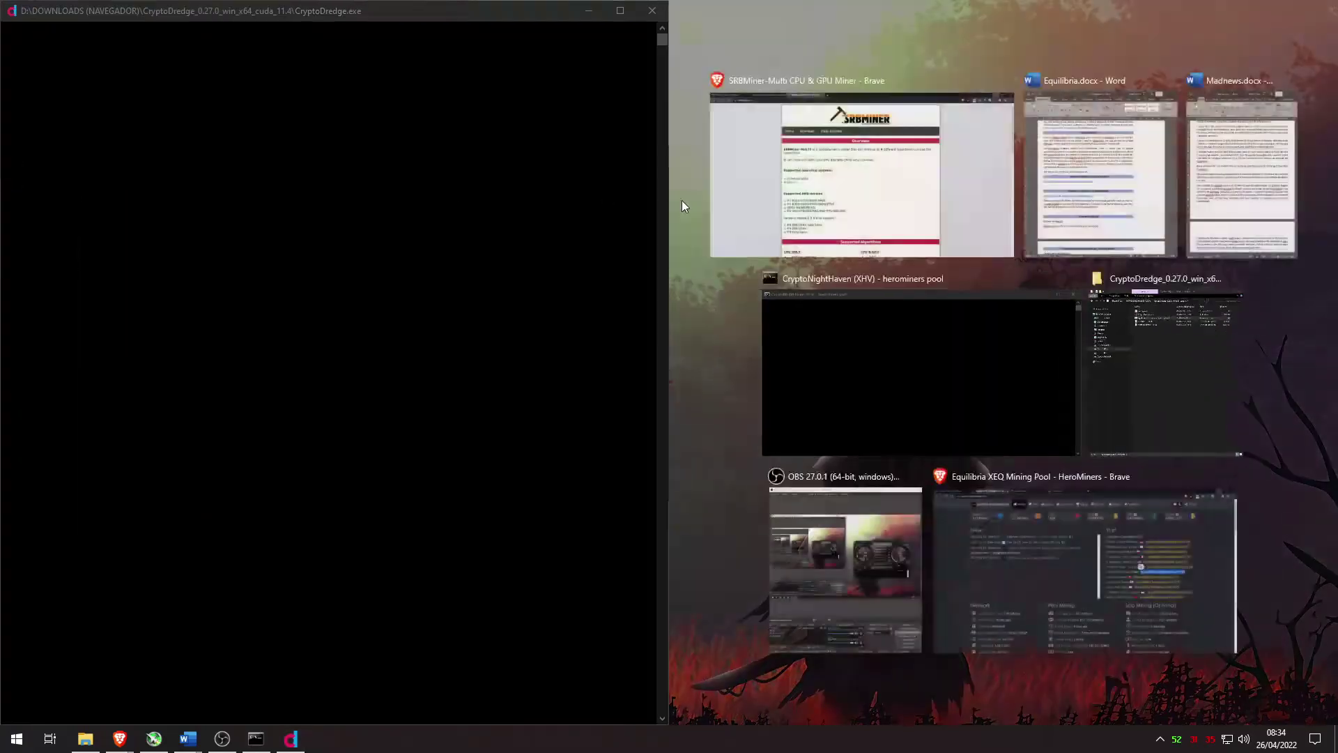
pyautogui.click(673, 202)
pyautogui.click(427, 228)
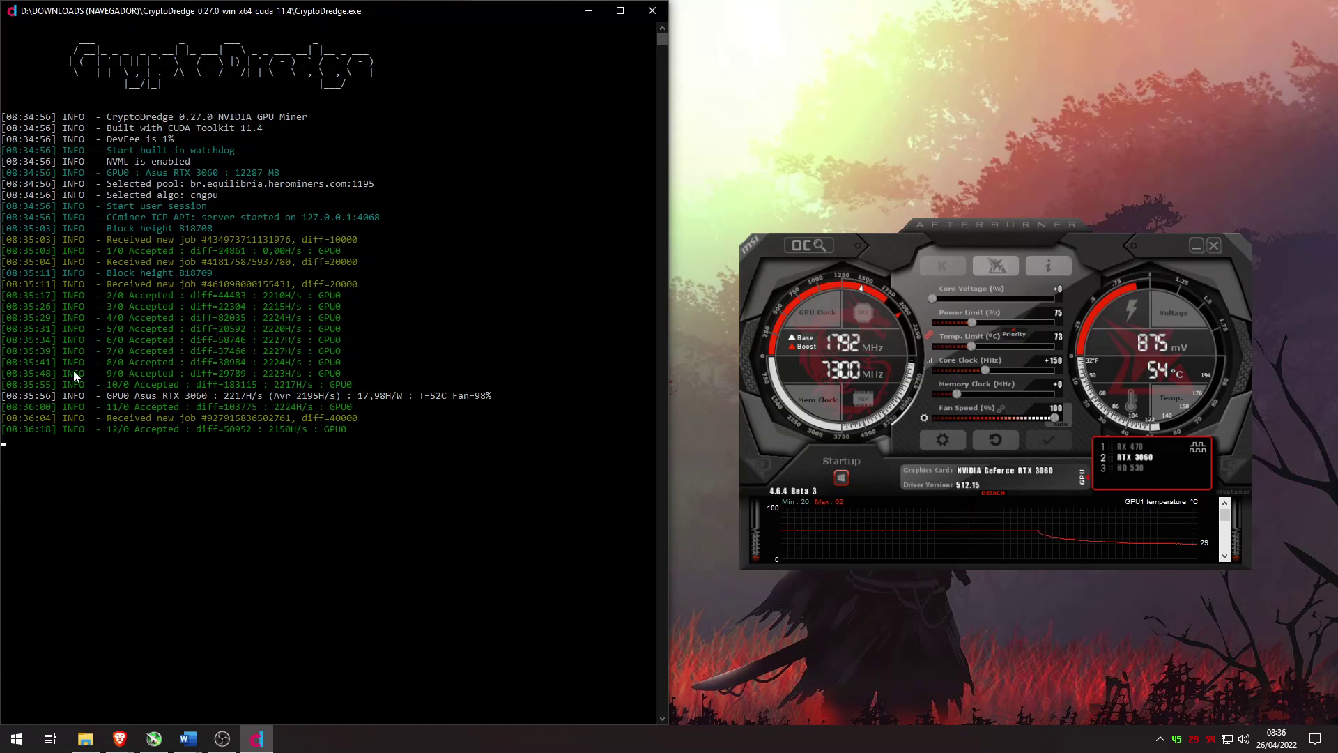
# Step: Copy the Equilibria deposit address from the TradeOgre deposit page in Brave
pyautogui.moveTo(120, 740)
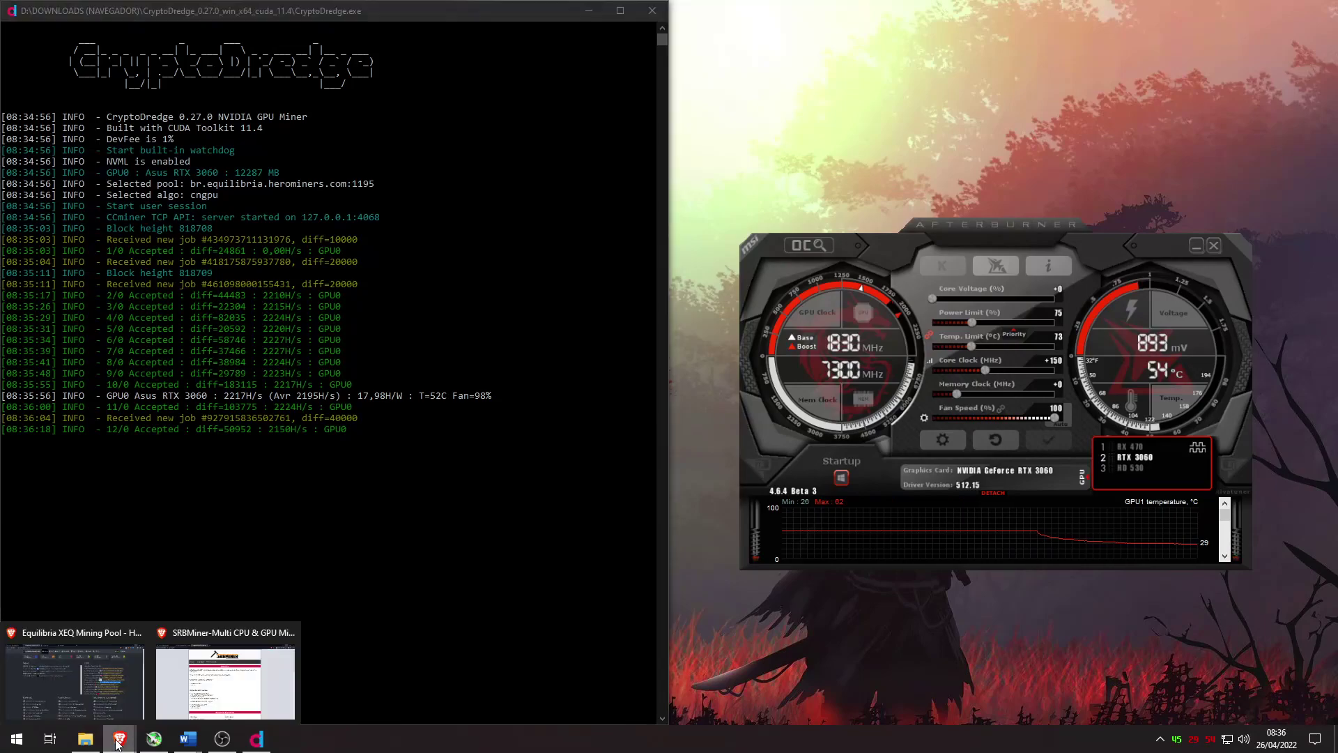
pyautogui.click(105, 697)
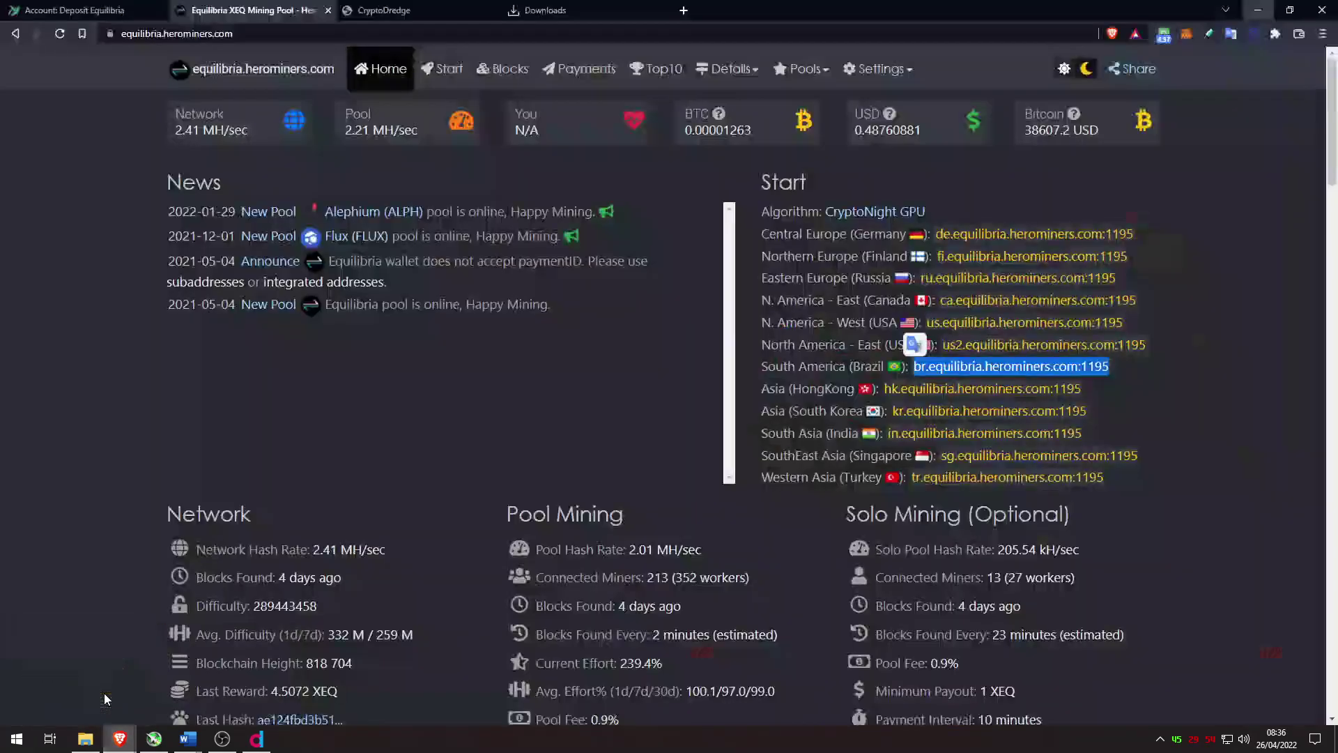
pyautogui.click(93, 7)
pyautogui.click(1198, 205)
pyautogui.click(254, 10)
# Step: Look up the deposit wallet's stats on the HeroMiners Equilibria pool page and check the workers
pyautogui.scroll(-5, 495, 317)
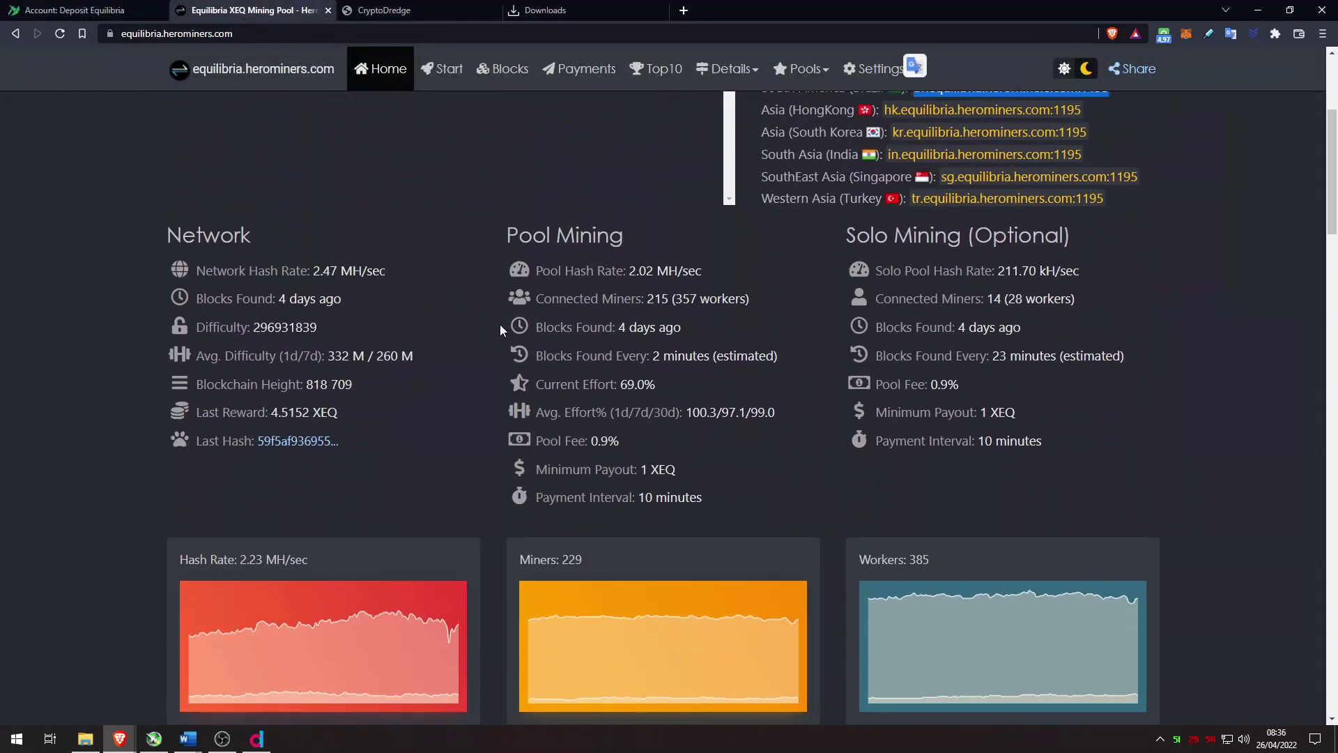
pyautogui.scroll(-5, 499, 323)
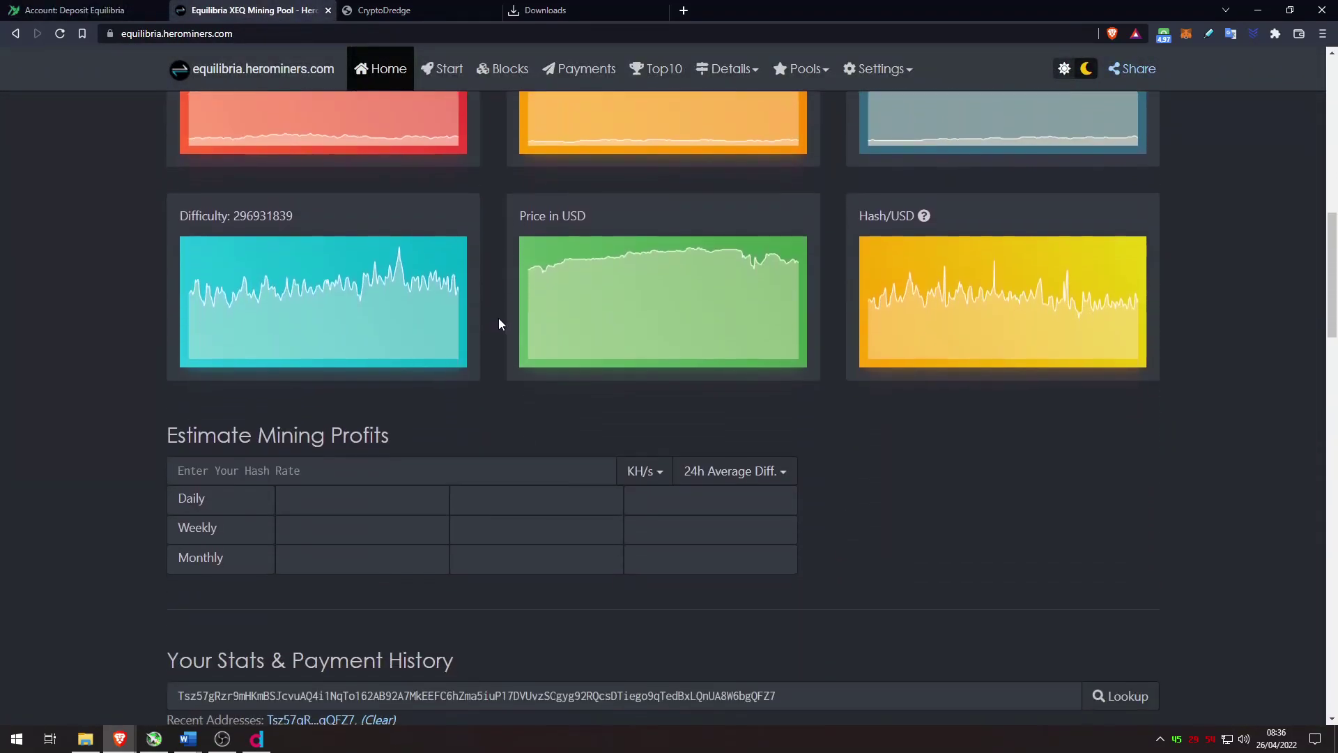
pyautogui.moveTo(784, 692); pyautogui.dragTo(114, 669)
pyautogui.click(113, 671)
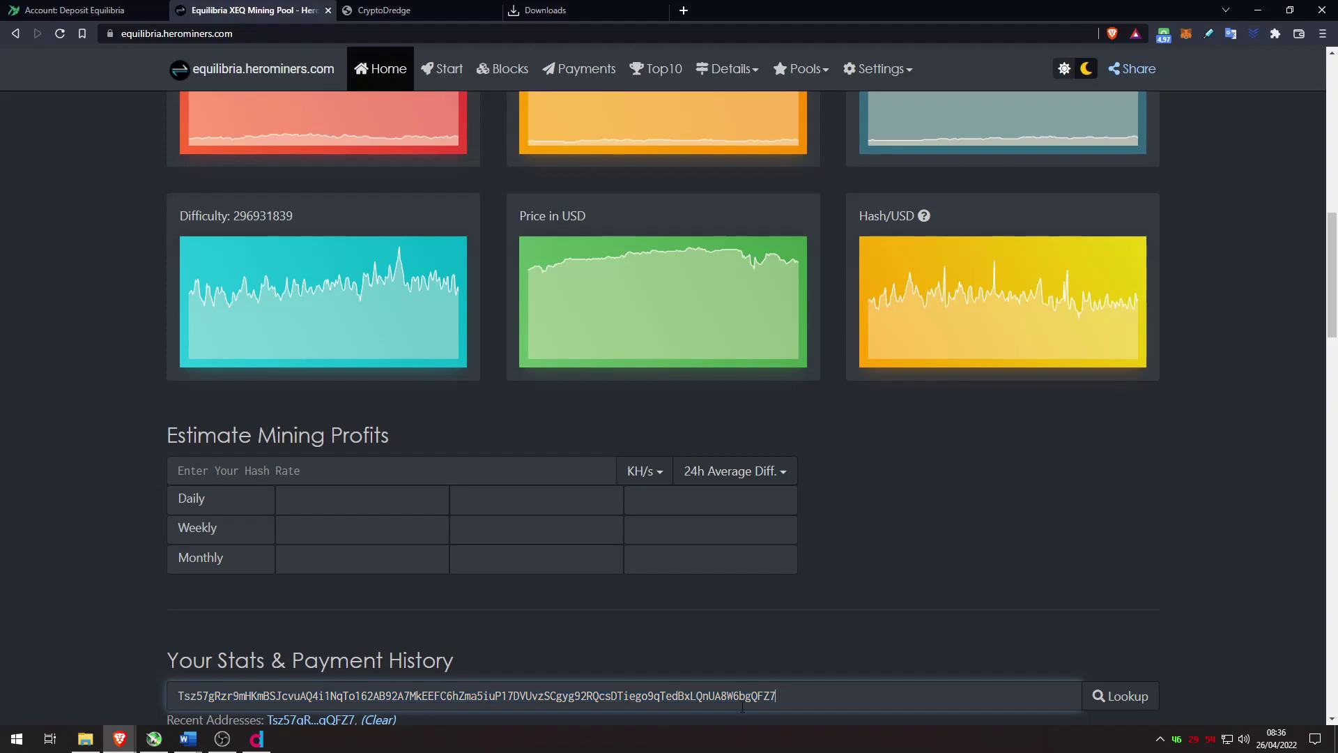
pyautogui.click(1125, 710)
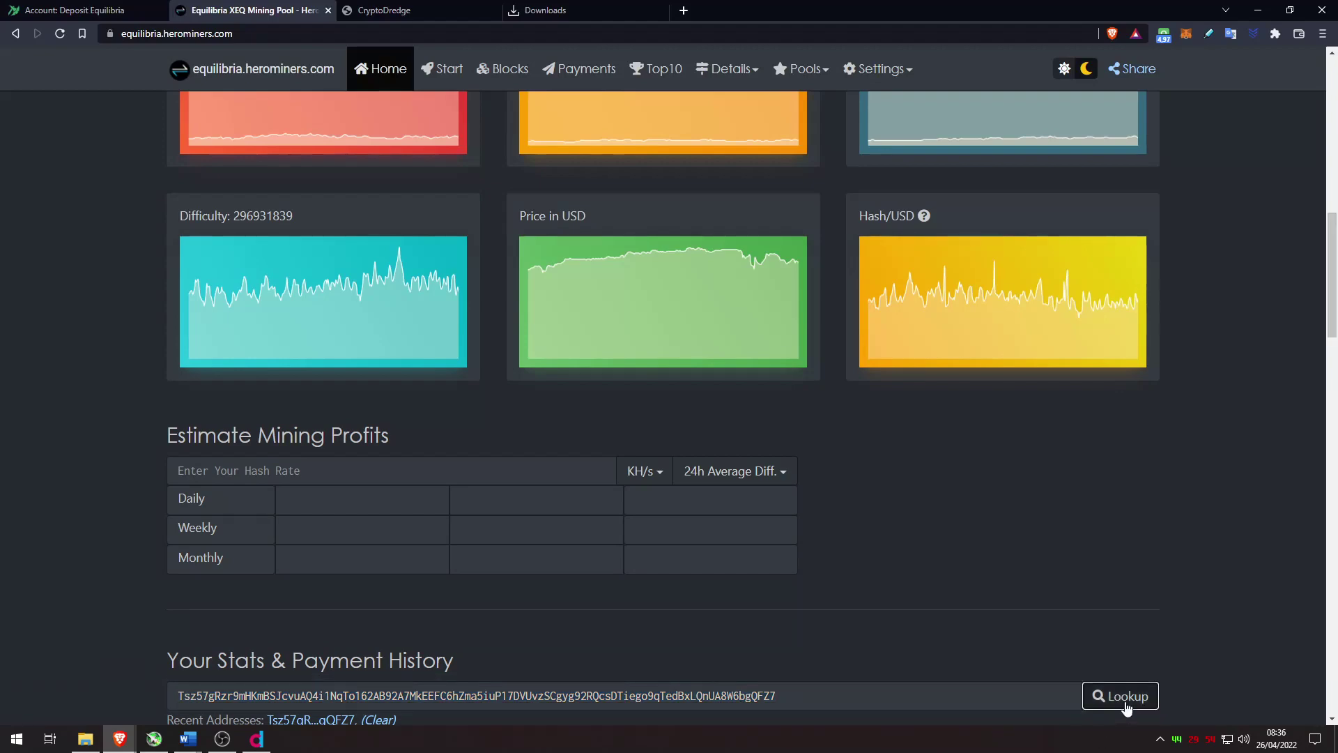
pyautogui.scroll(-15, 801, 383)
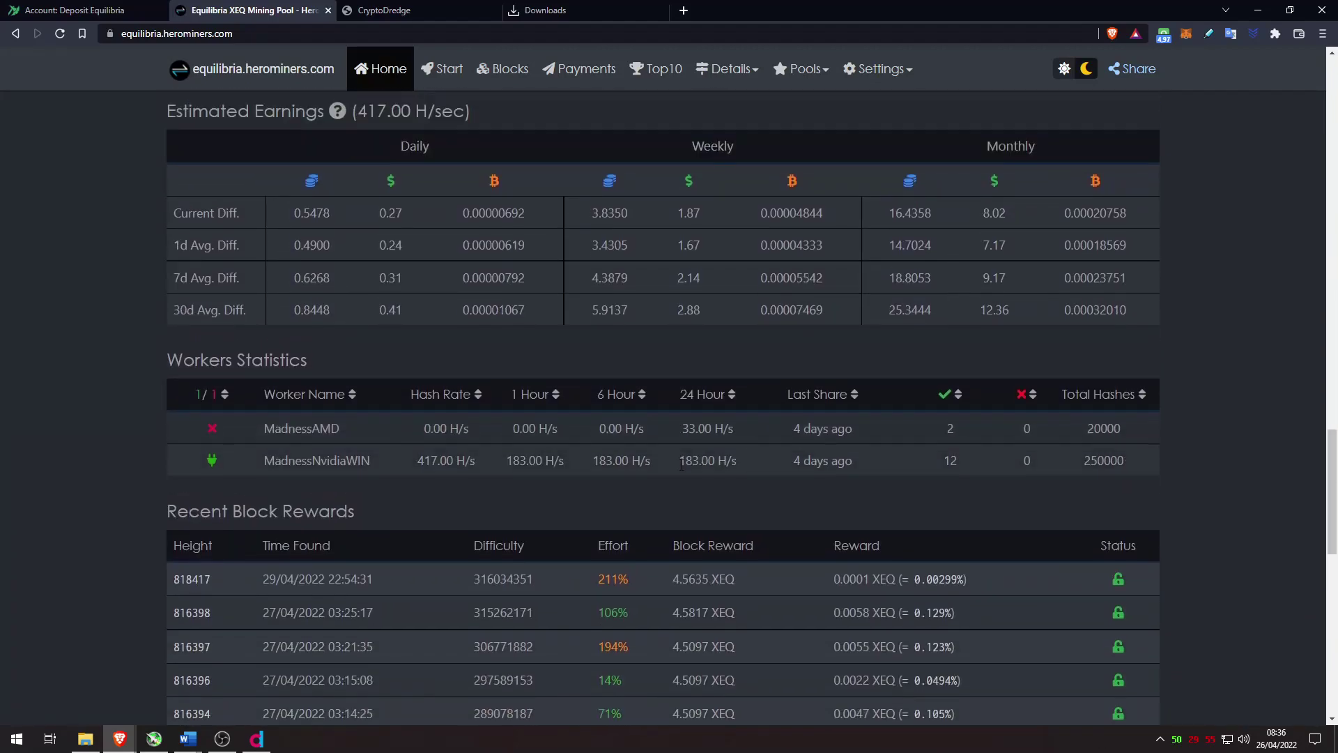
pyautogui.scroll(1, 681, 467)
pyautogui.moveTo(384, 530); pyautogui.dragTo(262, 524)
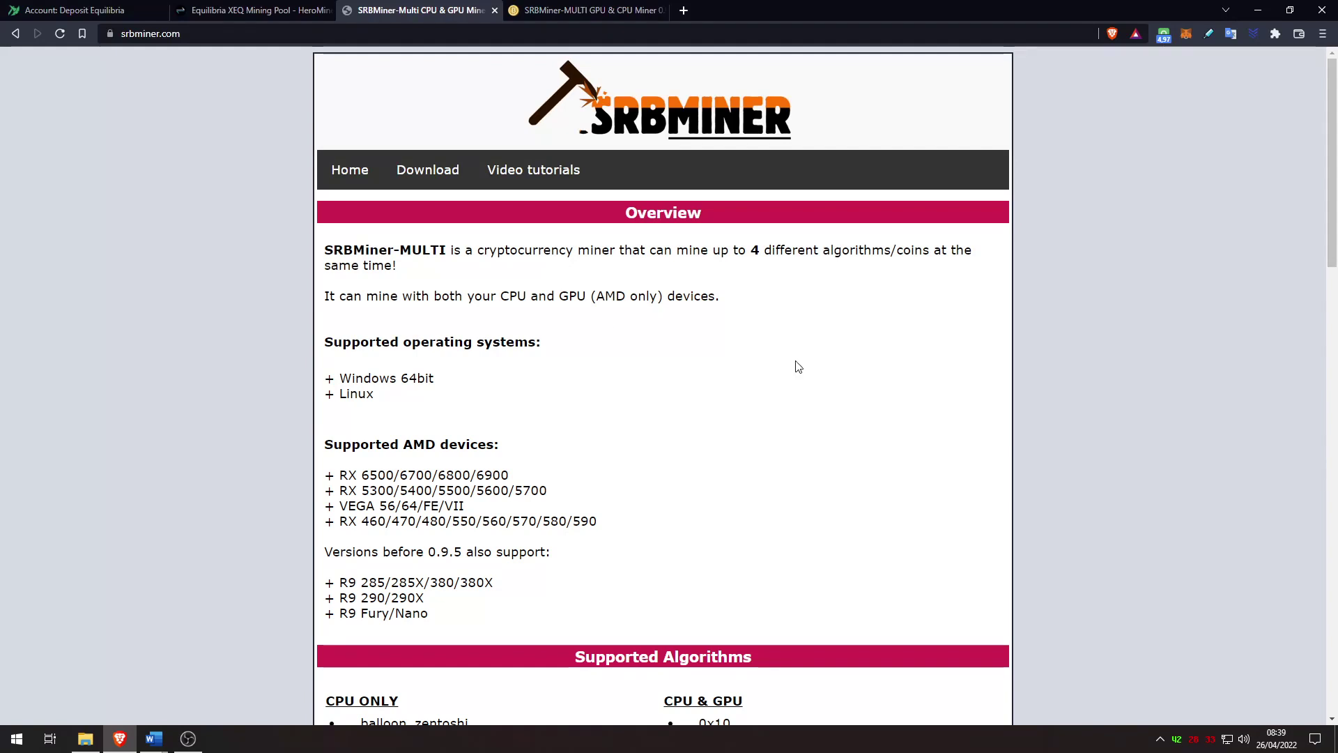
# Step: Browse the srbminer.com overview, then view the bitcointalk SRBMiner-MULTI thread's algorithm fees
pyautogui.click(186, 34)
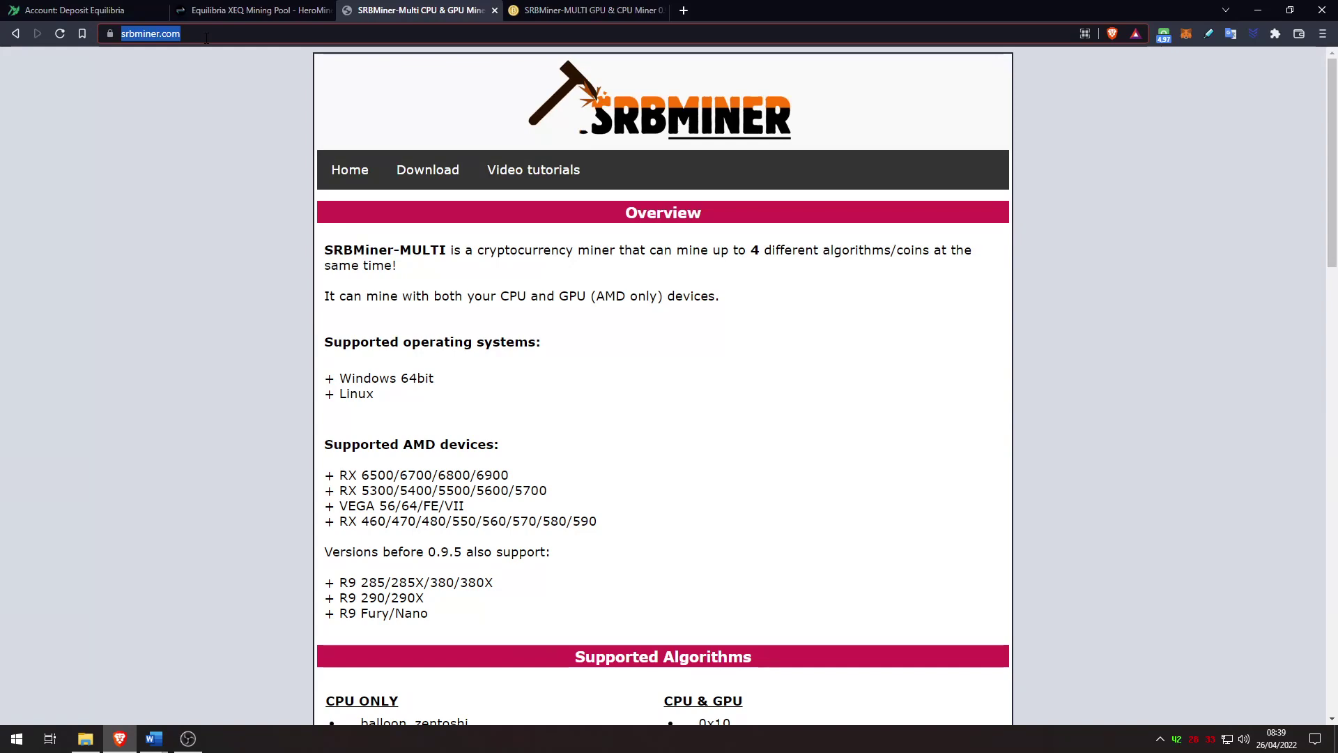
pyautogui.click(833, 367)
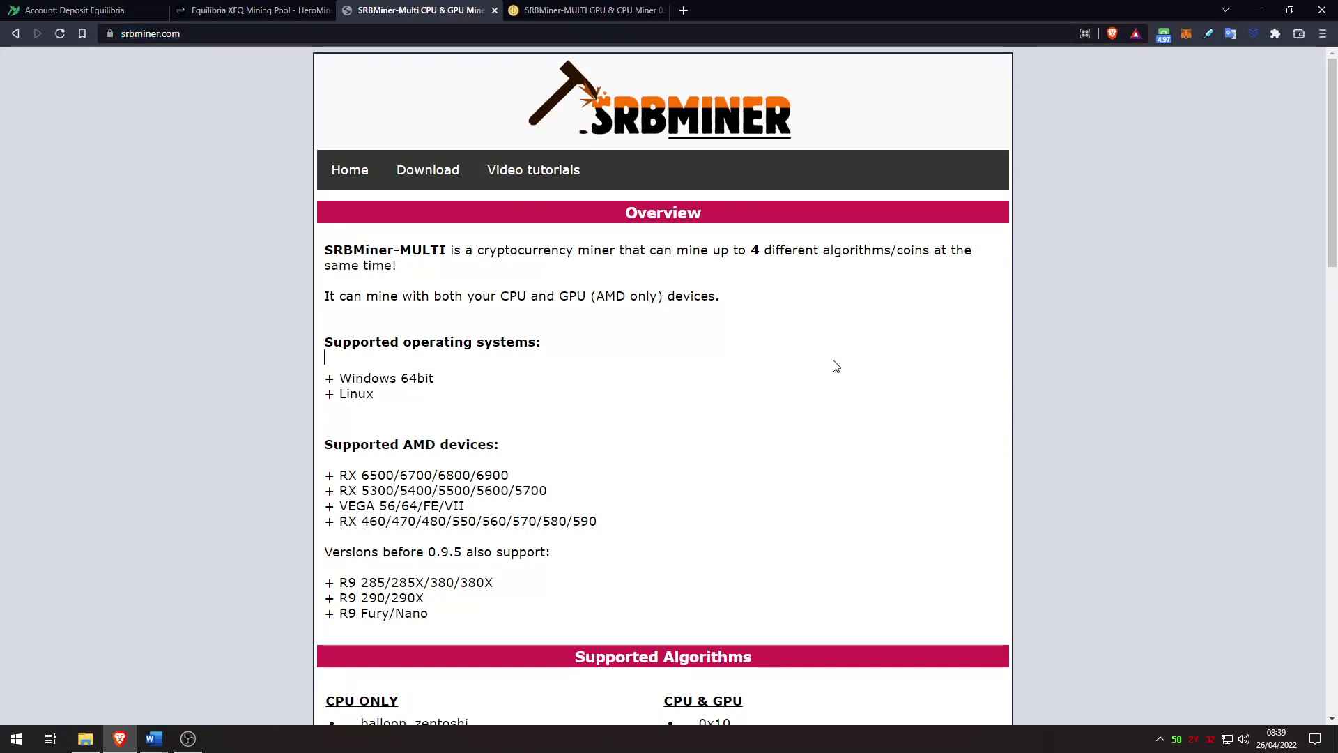
pyautogui.scroll(-10, 857, 390)
pyautogui.scroll(-10, 860, 393)
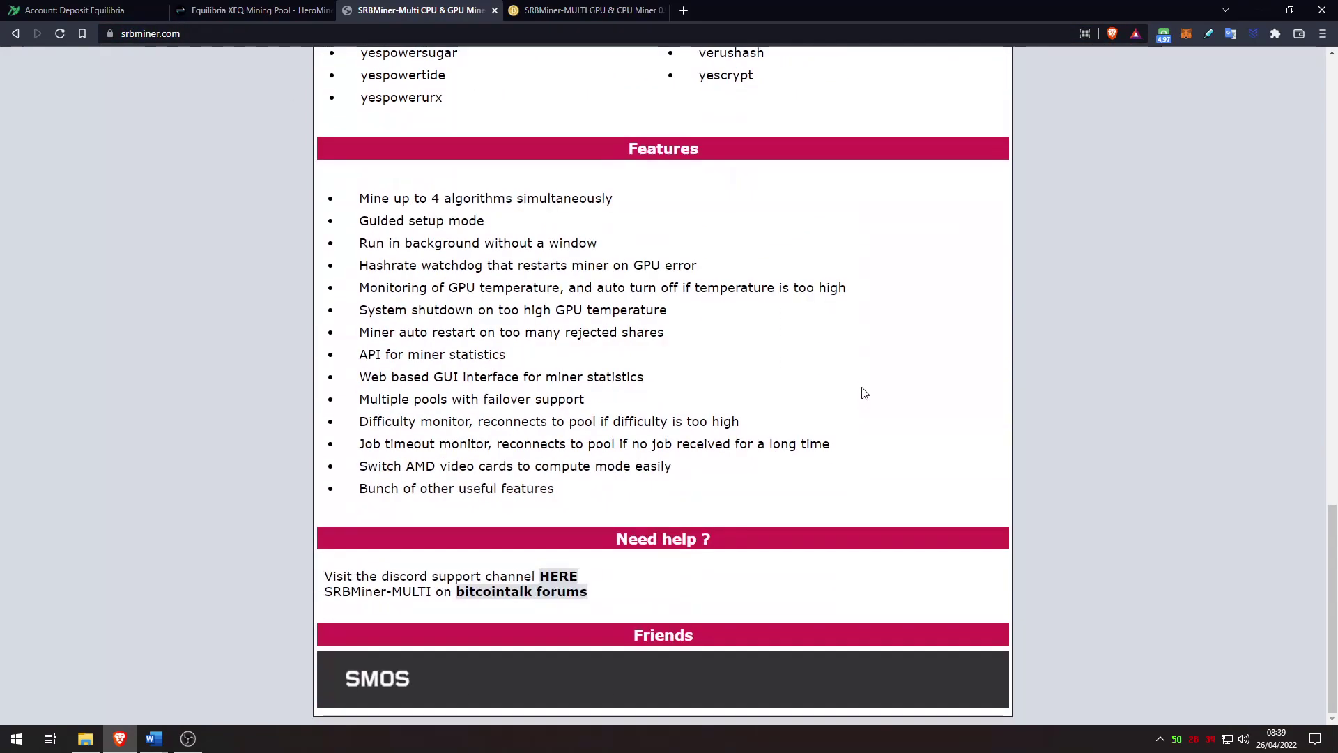
pyautogui.scroll(18, 863, 395)
pyautogui.scroll(3, 864, 396)
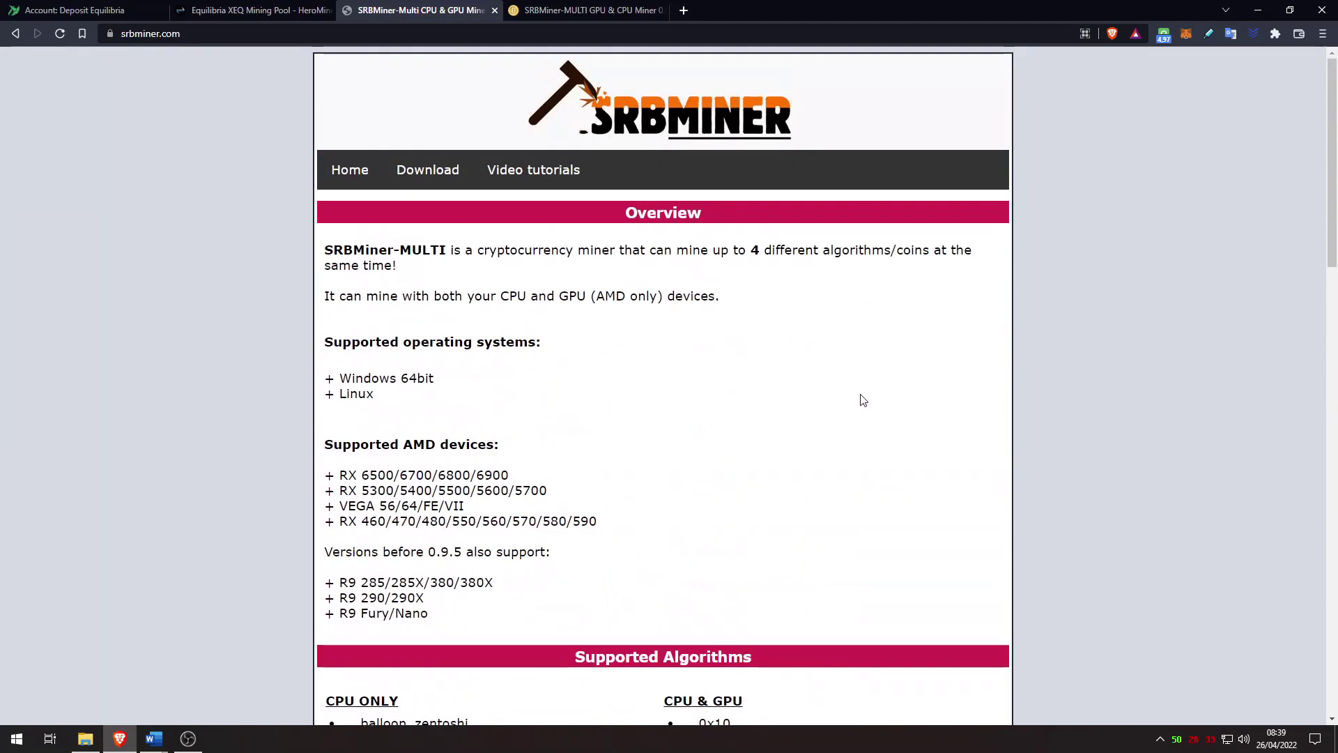
pyautogui.click(591, 10)
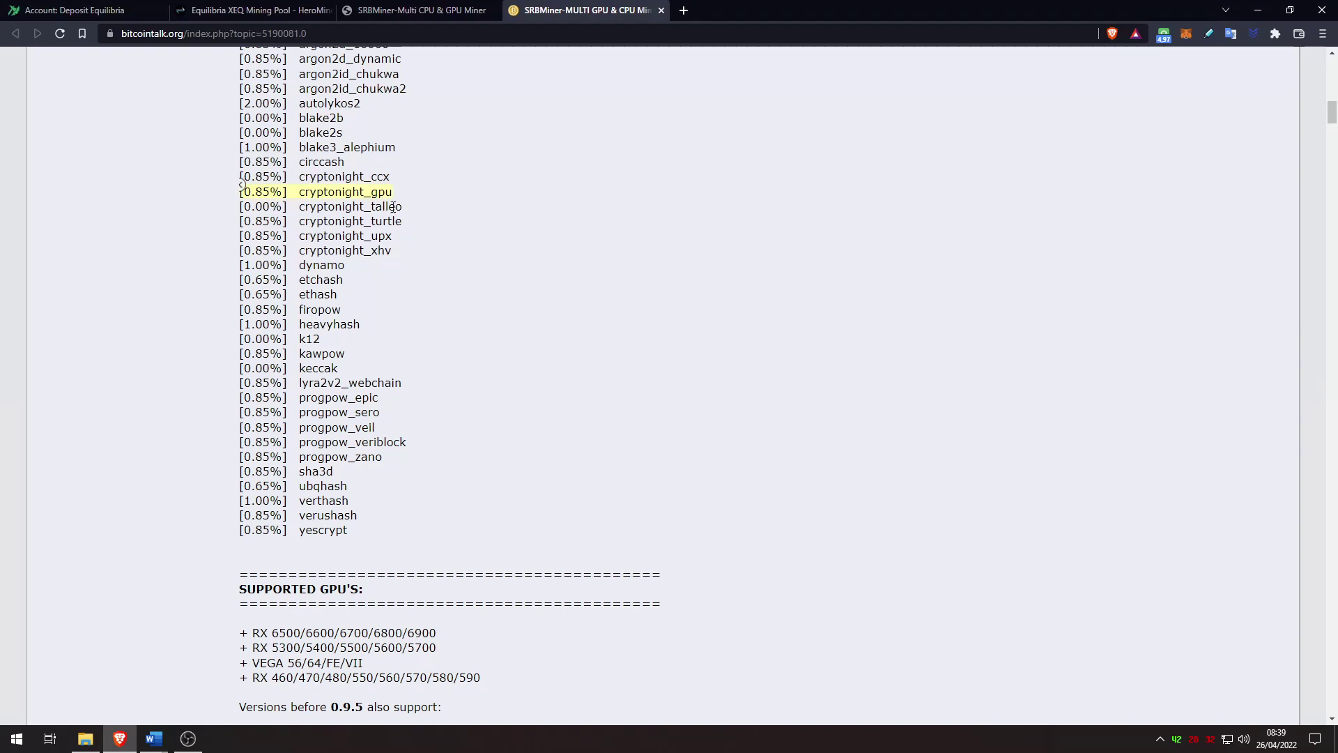
# Step: Download SRBMiner-Multi-0-9-4-win64.zip from the 0.9.4 GitHub release linked on srbminer.com
pyautogui.click(418, 10)
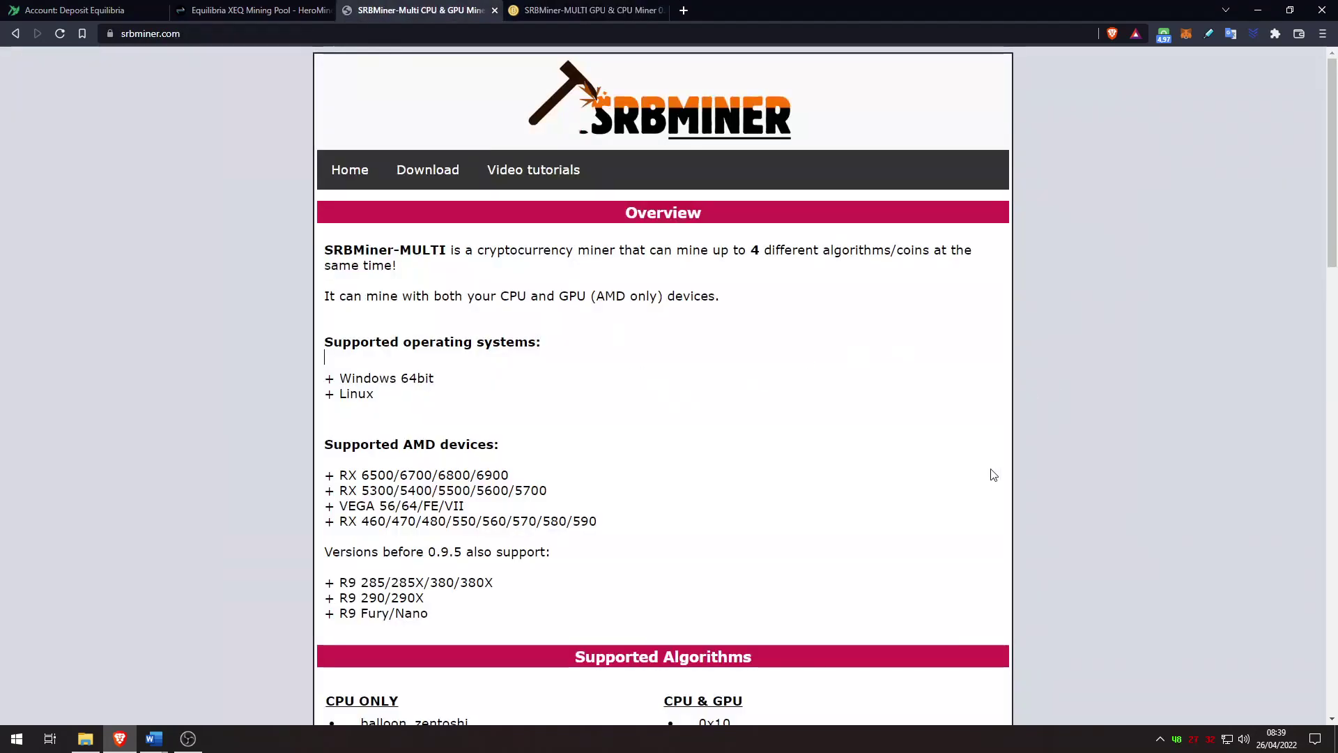
pyautogui.click(427, 171)
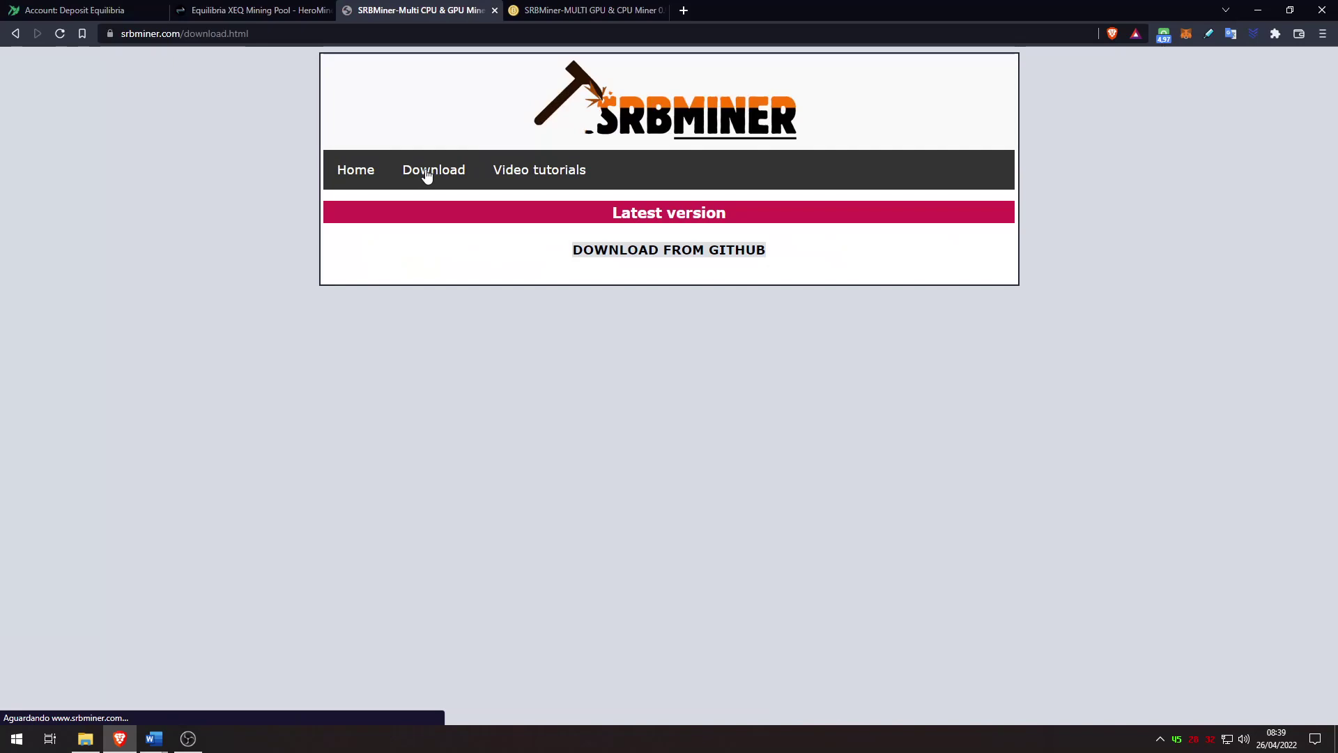
pyautogui.click(674, 252)
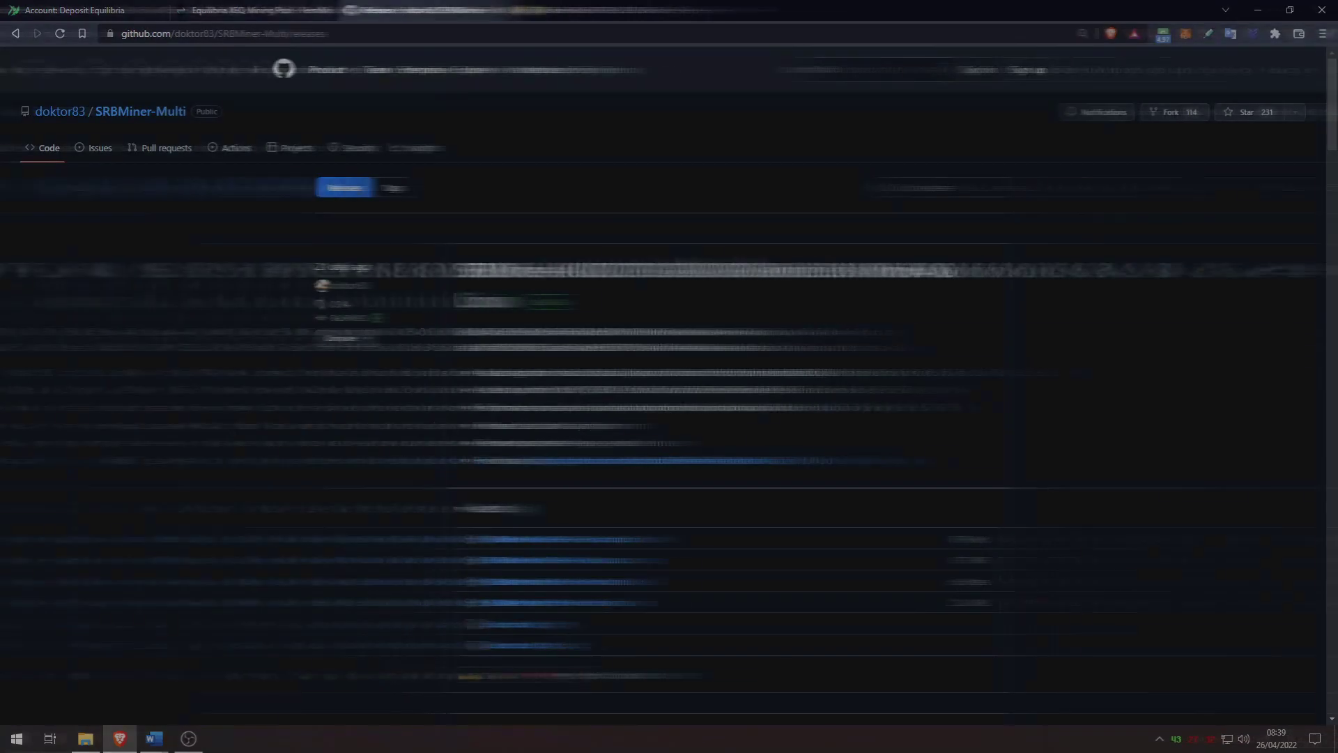
pyautogui.moveTo(367, 266); pyautogui.dragTo(314, 265)
pyautogui.click(966, 401)
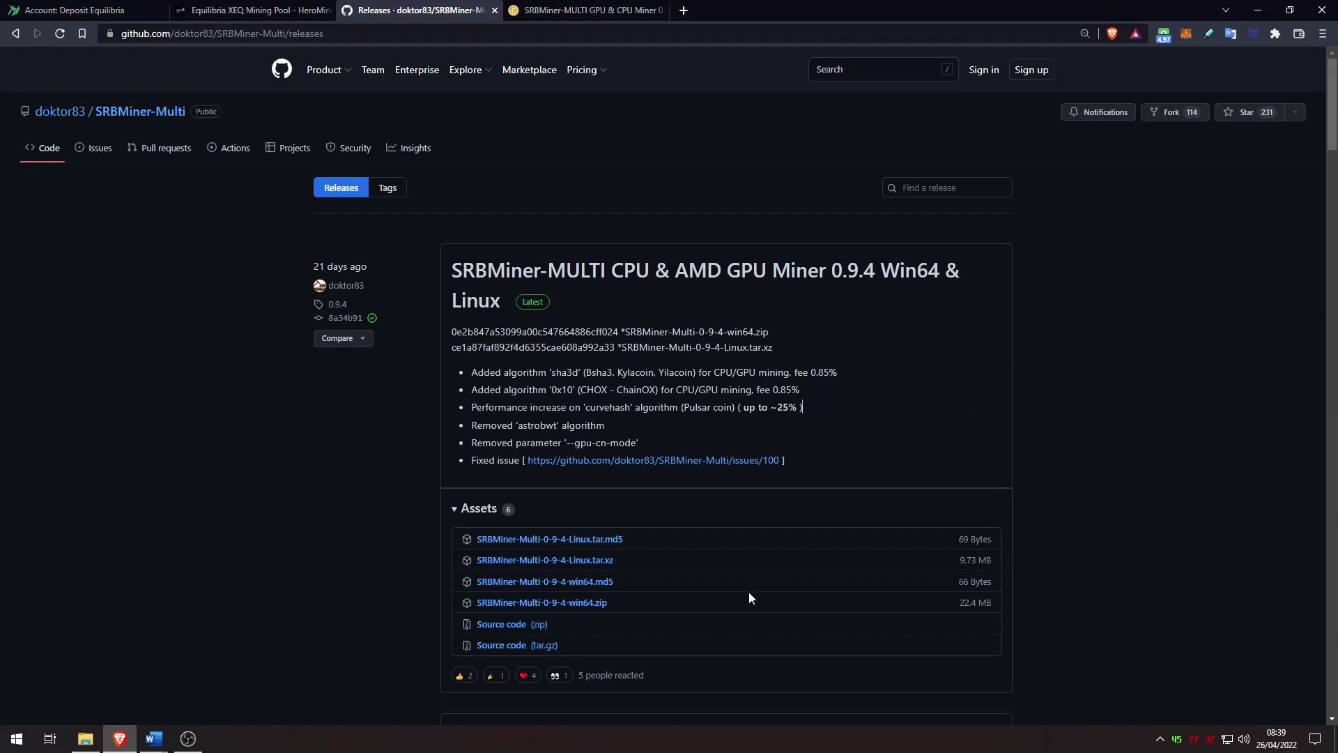
pyautogui.click(573, 604)
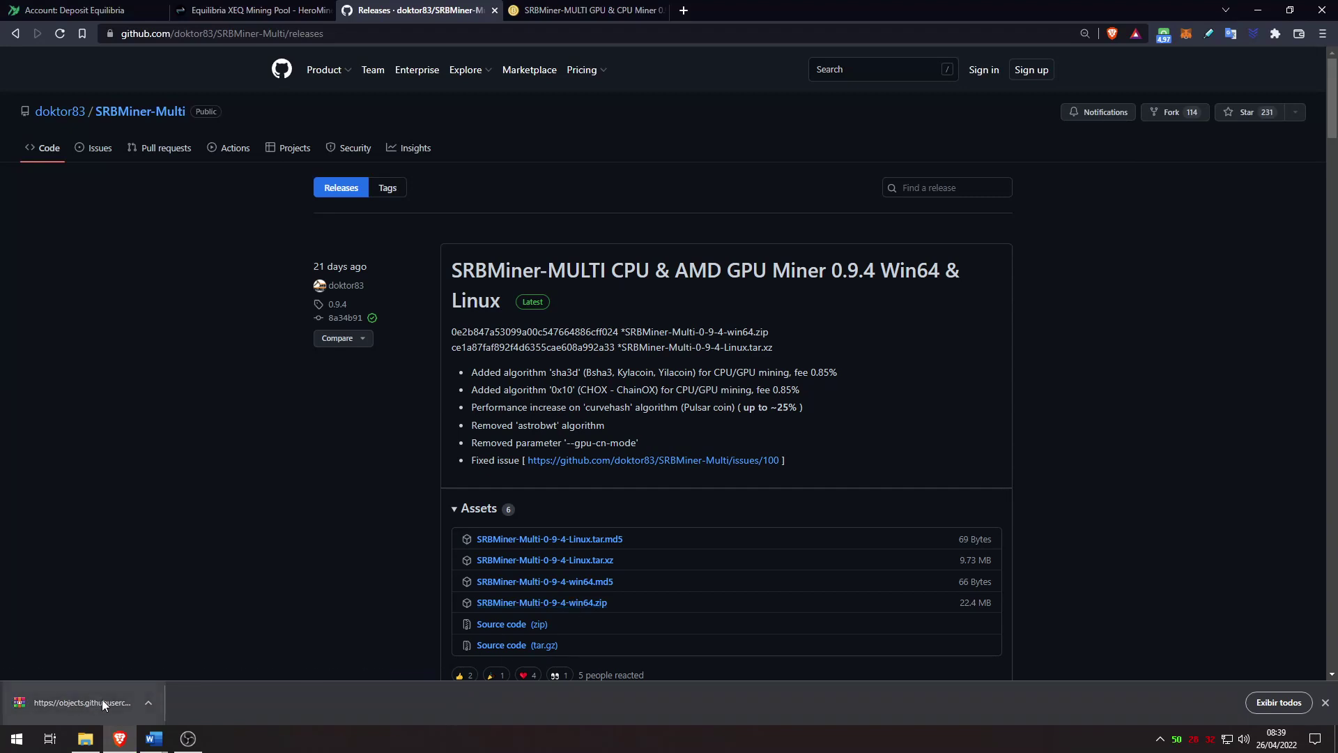
# Step: Extract SRBMiner-Multi-0-9-4-win64.zip to its own folder and open the inner SRBMiner-Multi-0-9-4 folder
pyautogui.click(1278, 701)
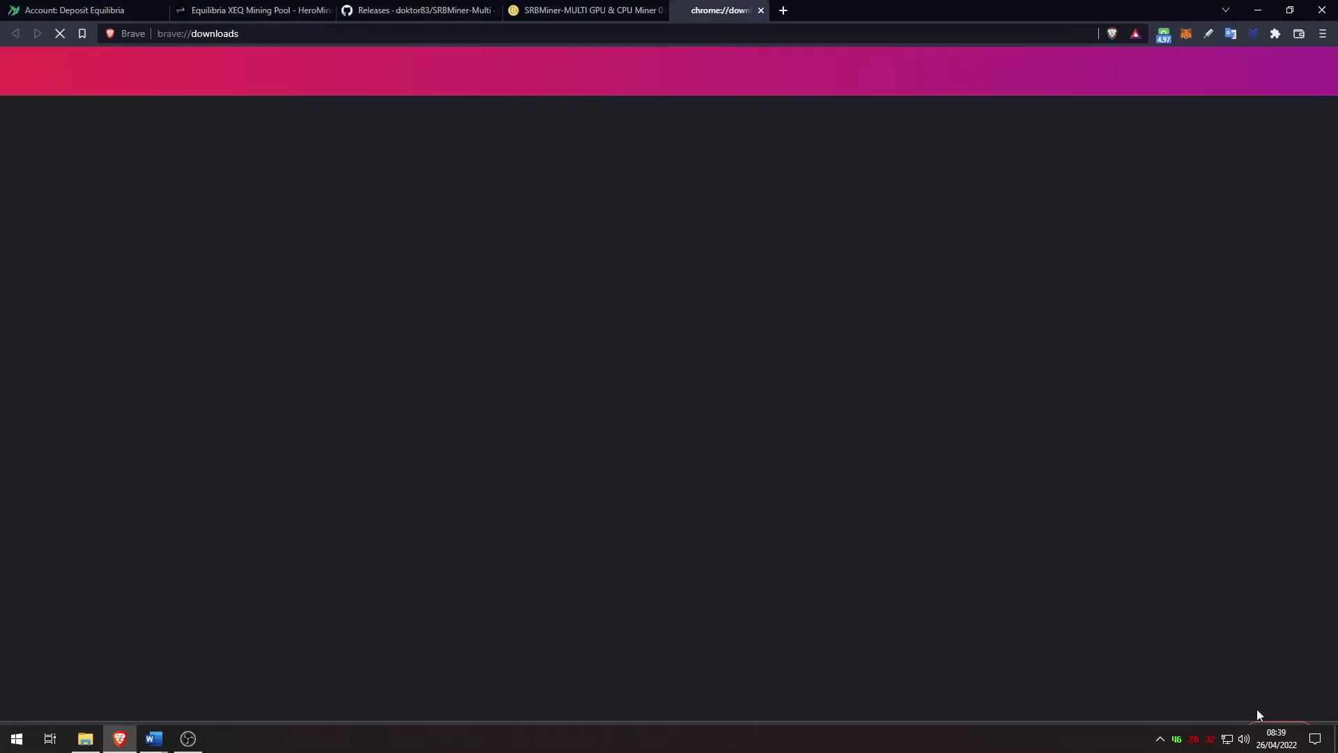
pyautogui.click(527, 236)
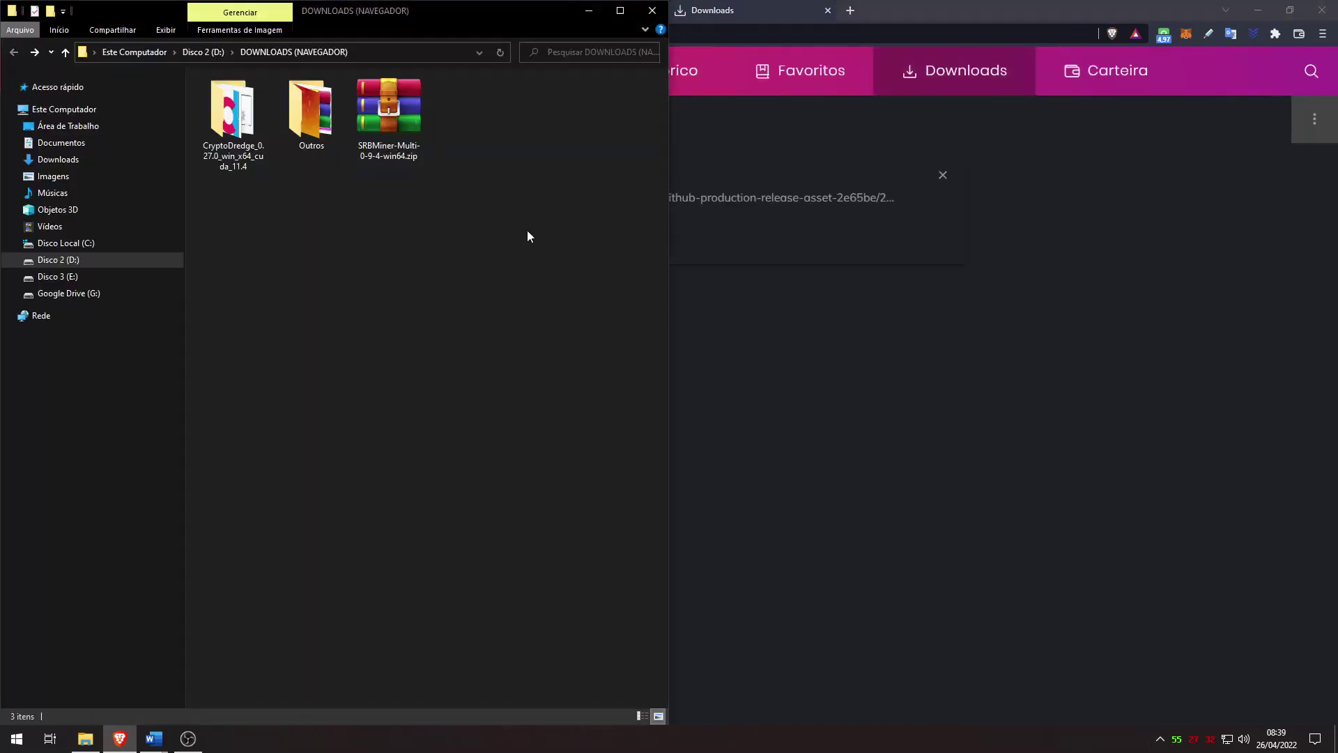
pyautogui.rightClick(391, 111)
pyautogui.click(455, 197)
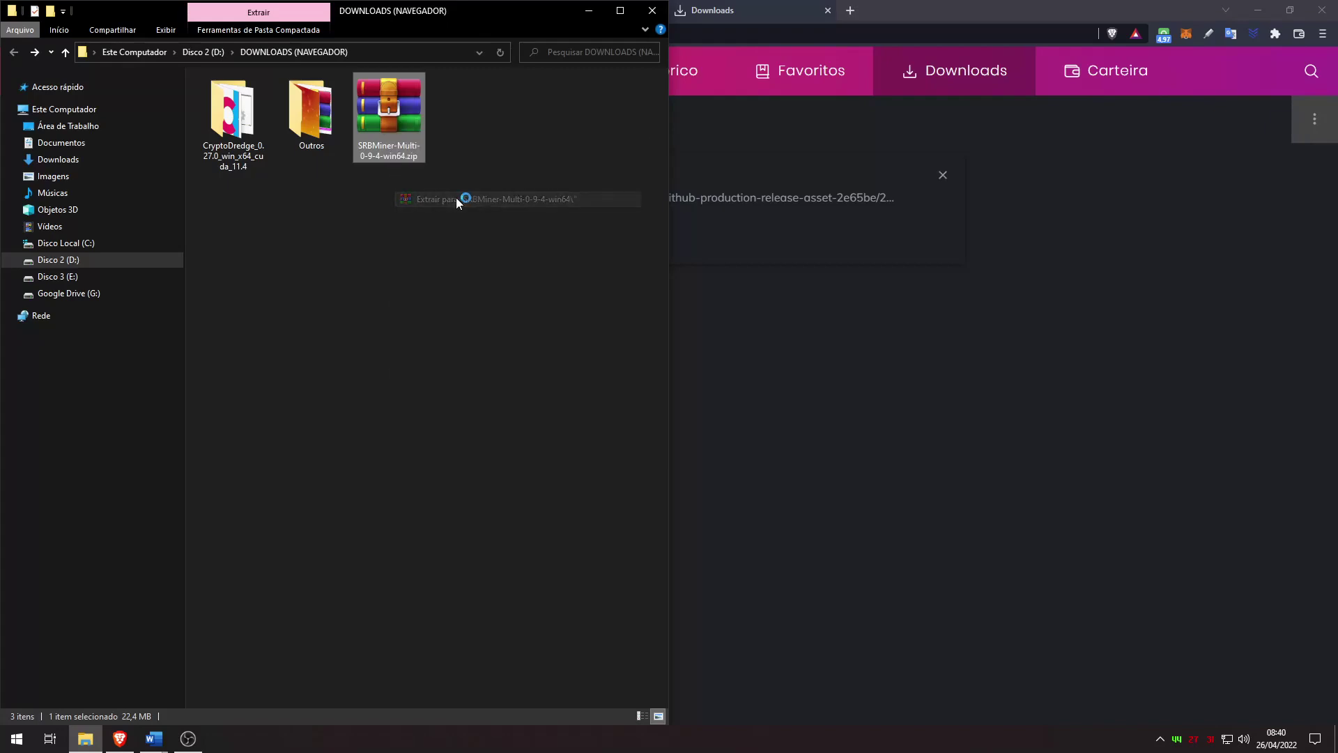
pyautogui.doubleClick(388, 111)
pyautogui.doubleClick(247, 98)
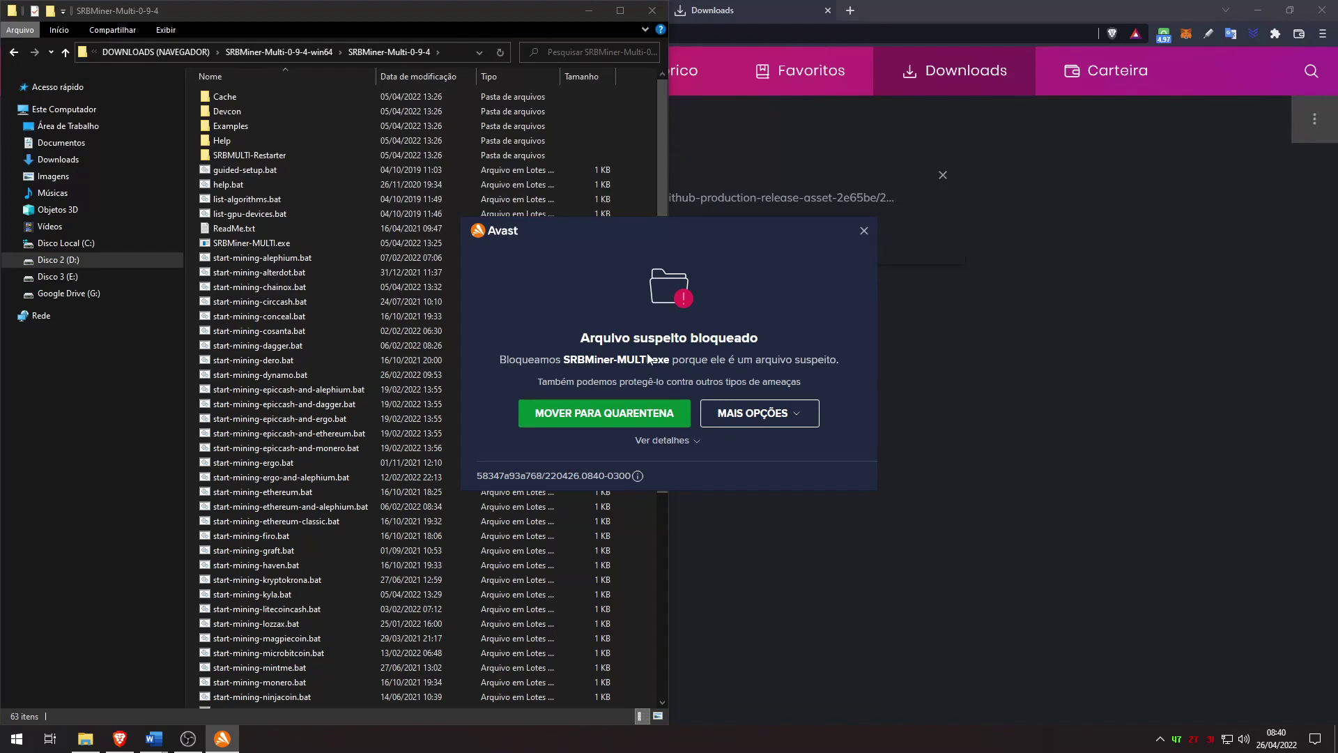
# Step: Create an Avast exception for SRBMiner-MULTI.exe and confirm the notice
pyautogui.click(767, 419)
pyautogui.click(774, 379)
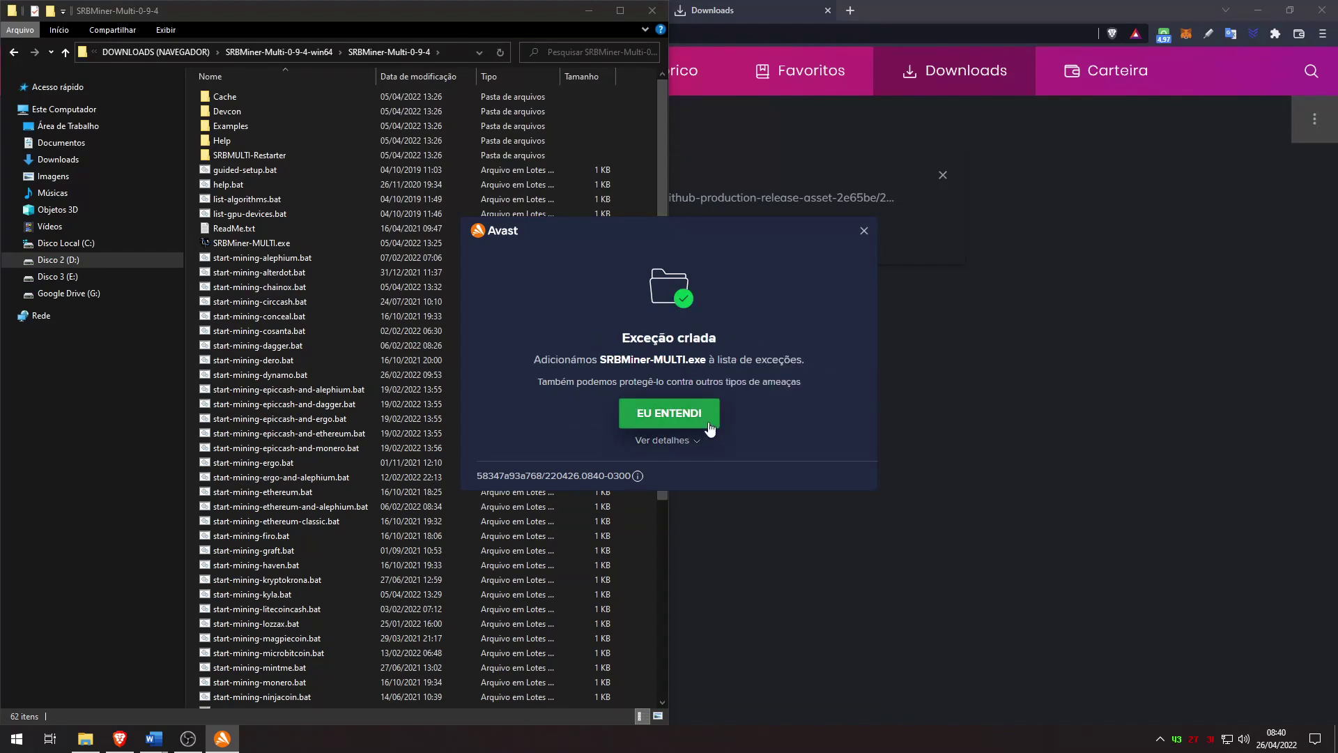
pyautogui.click(703, 417)
pyautogui.click(274, 243)
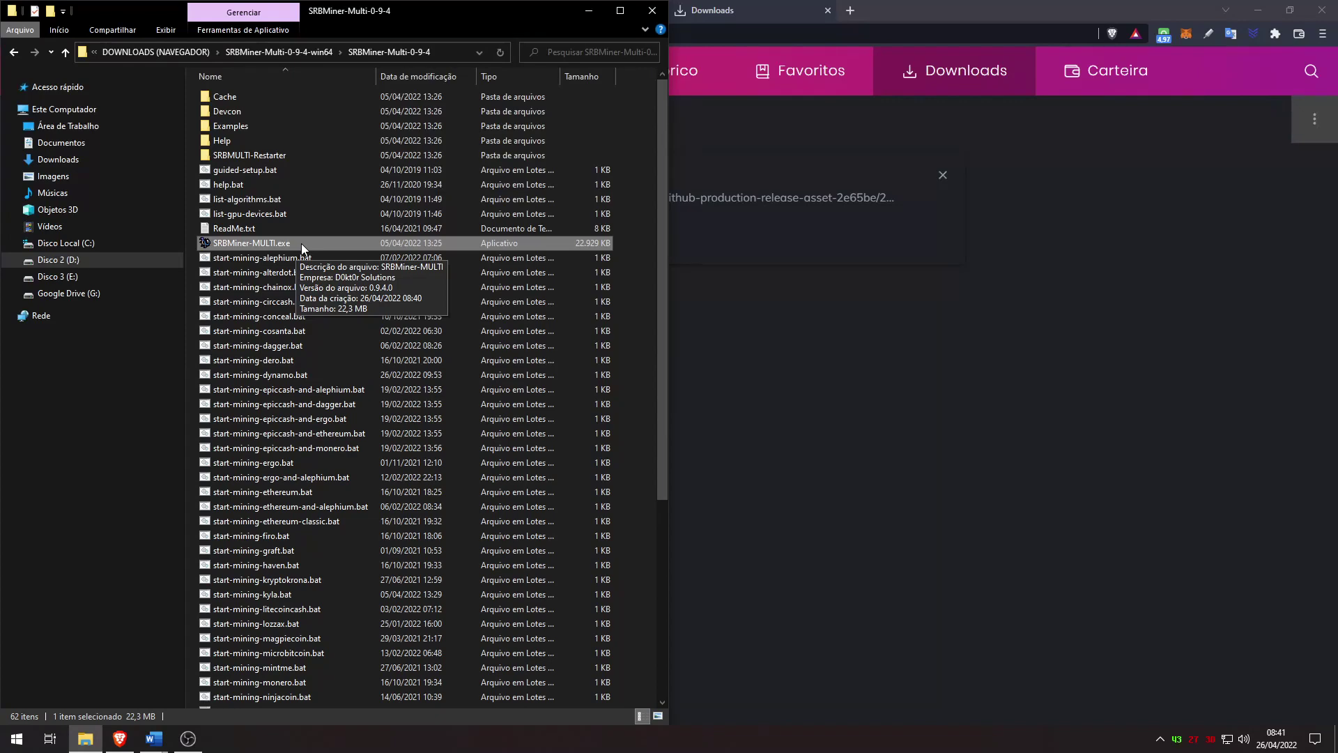
# Step: Enable 'Executar este programa como administrador' in SRBMiner-MULTI.exe's compatibility properties and apply
pyautogui.rightClick(301, 243)
pyautogui.click(383, 630)
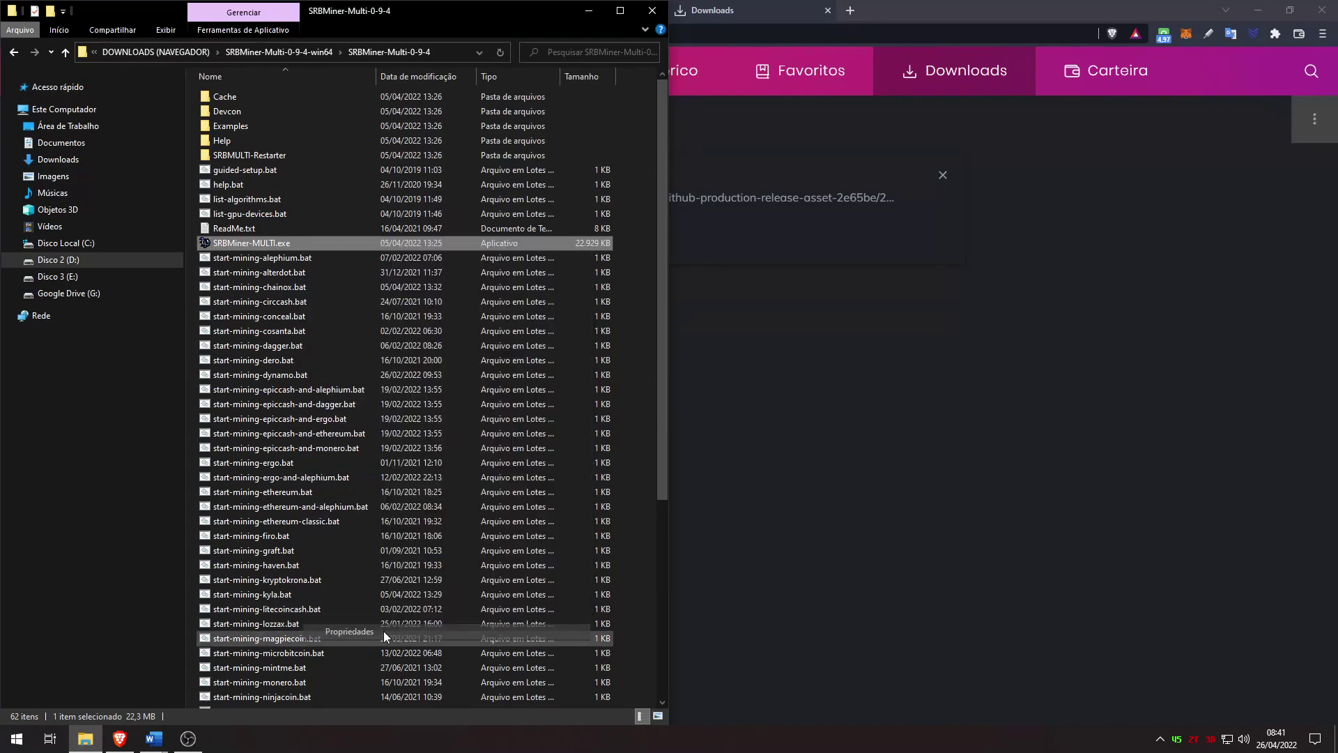
pyautogui.click(377, 279)
pyautogui.click(354, 502)
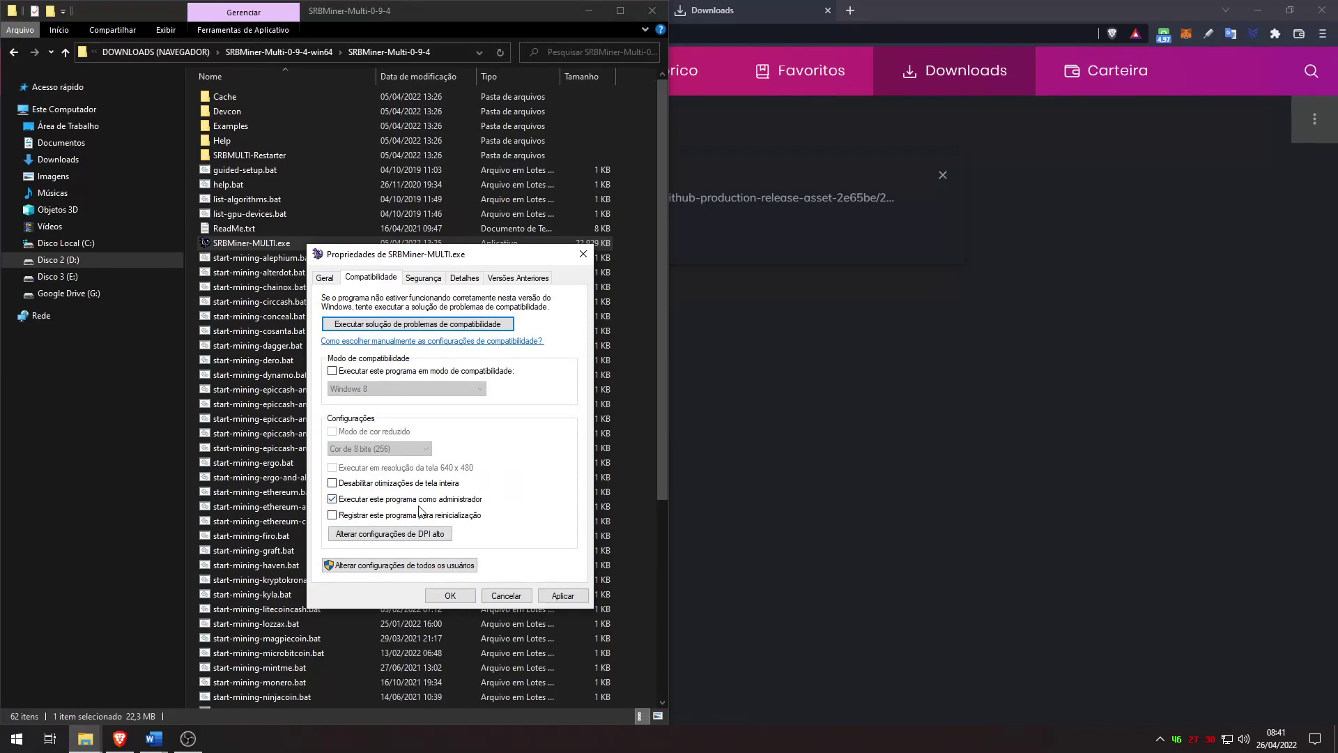
pyautogui.click(563, 595)
pyautogui.click(449, 595)
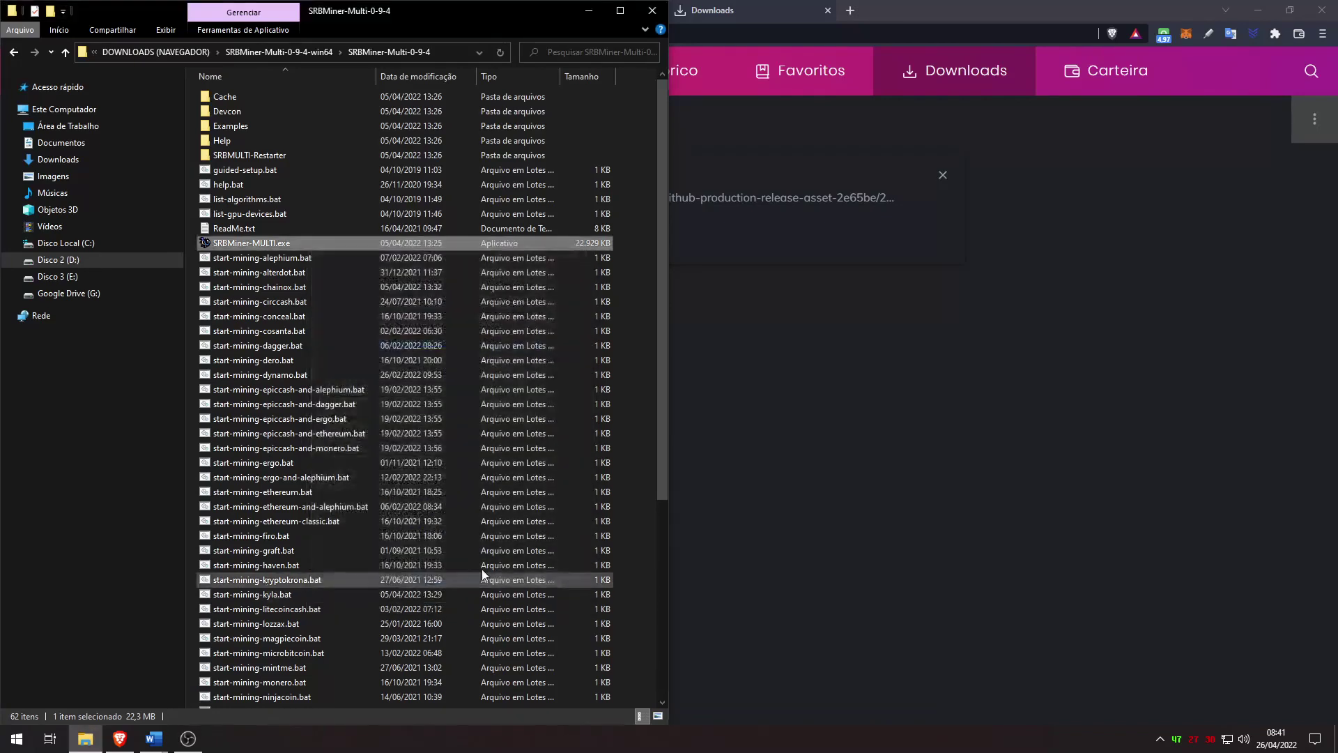
pyautogui.click(606, 419)
# Step: Delete the unneeded start-mining scripts, helper scripts and readme from the SRBMiner-Multi-0-9-4 folder
pyautogui.scroll(-7, 599, 424)
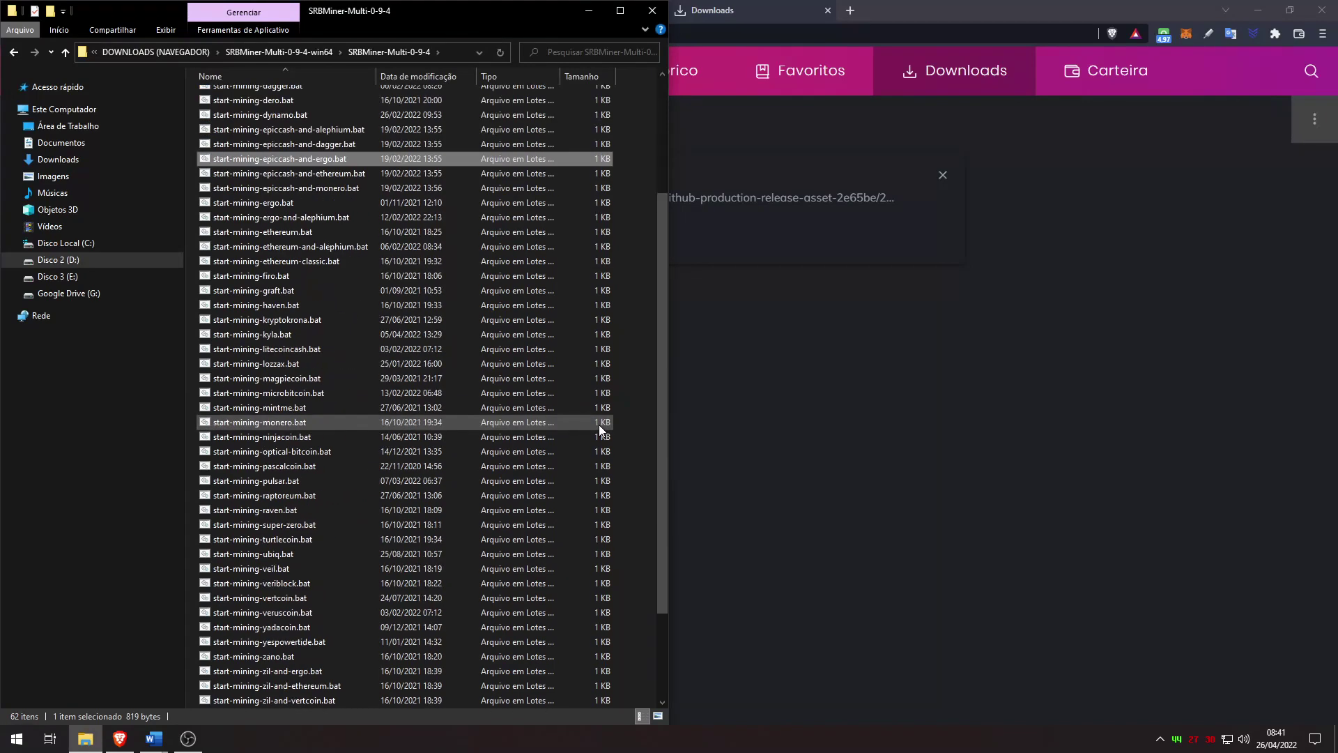
pyautogui.scroll(7, 536, 502)
pyautogui.scroll(-7, 526, 519)
pyautogui.scroll(7, 527, 514)
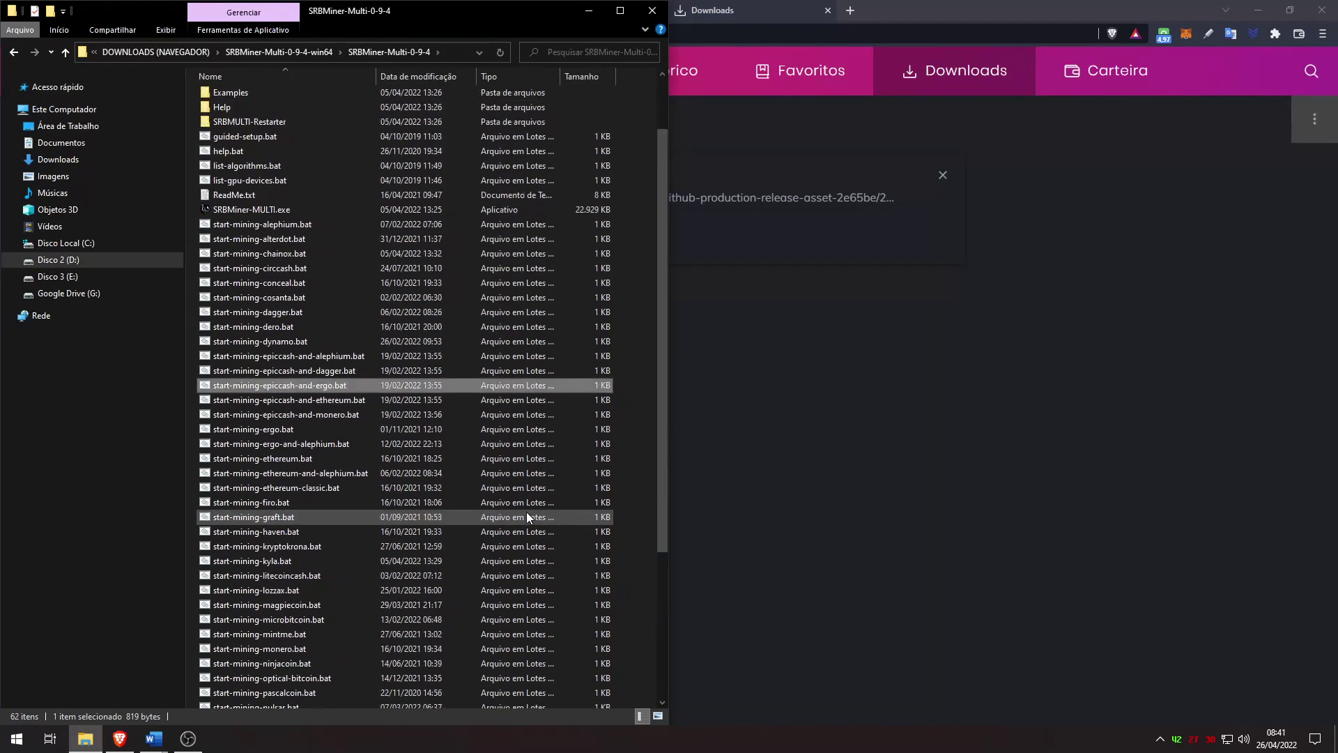
pyautogui.scroll(-7, 526, 513)
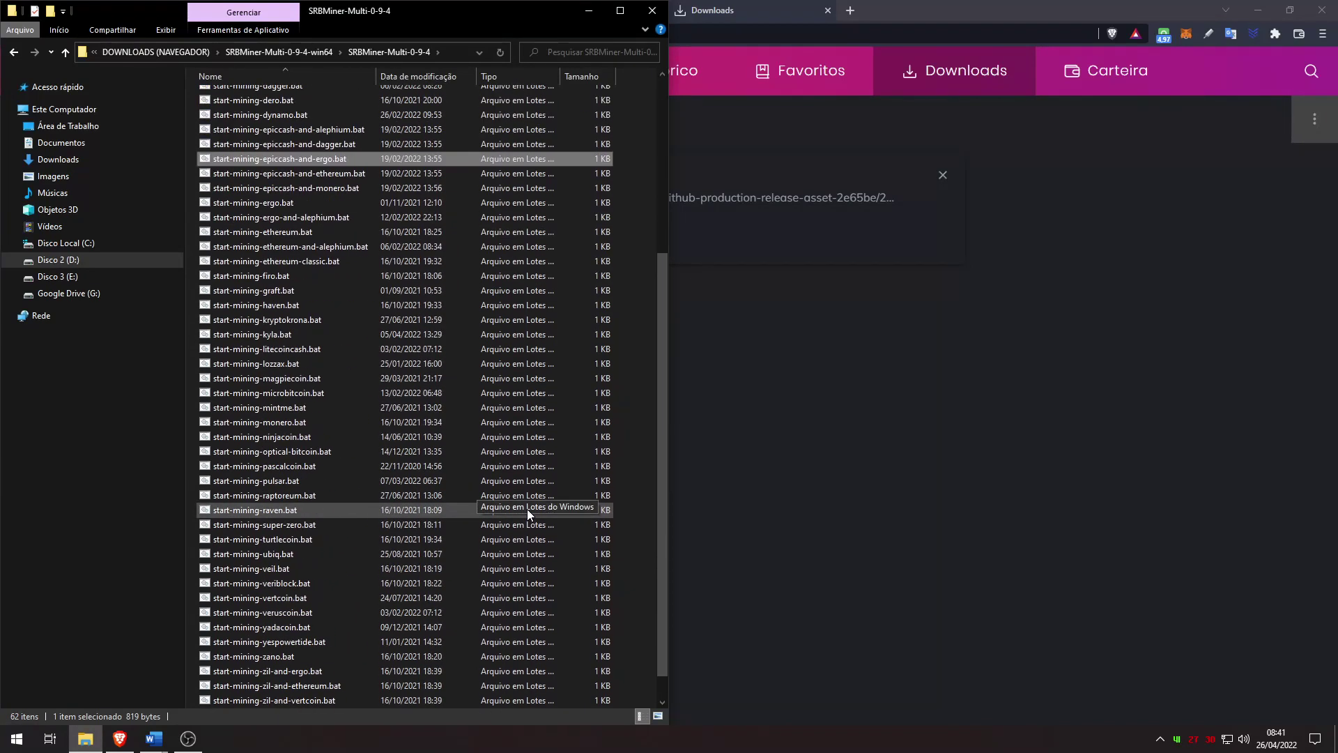
pyautogui.click(383, 673)
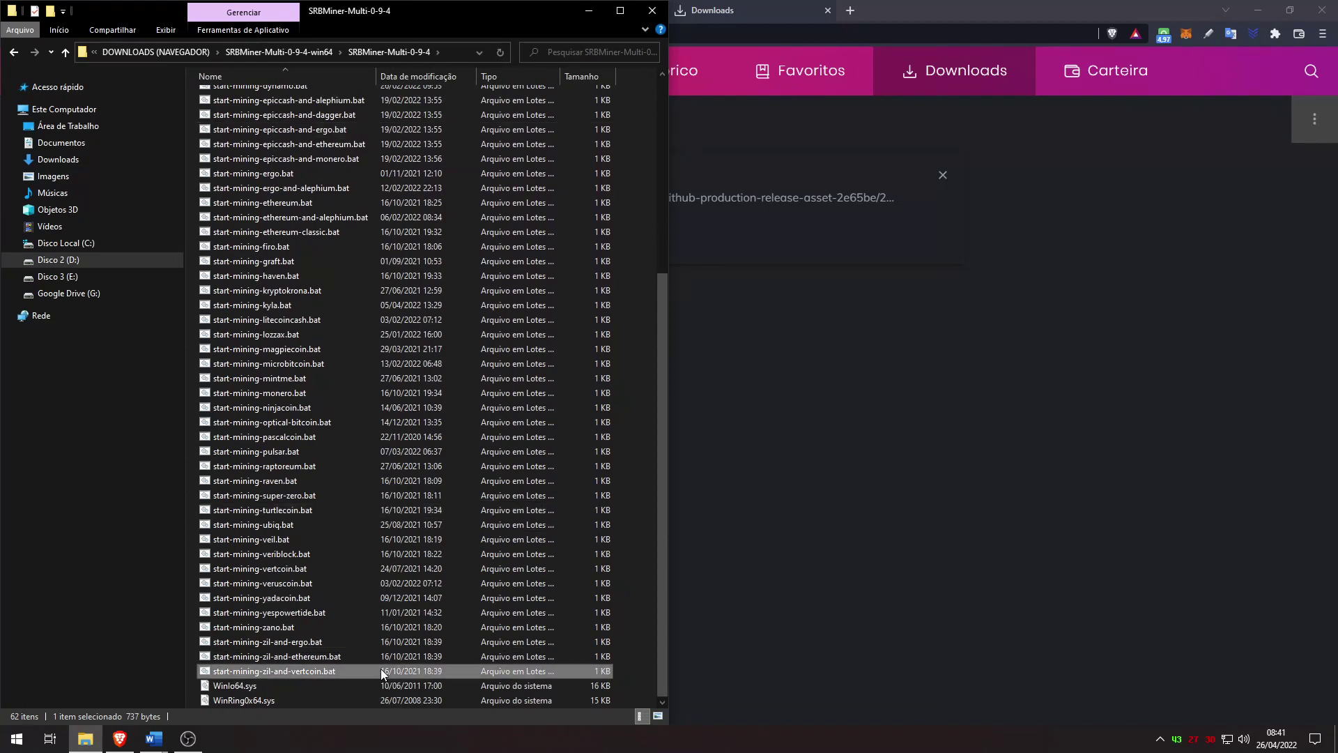
pyautogui.scroll(5, 334, 145)
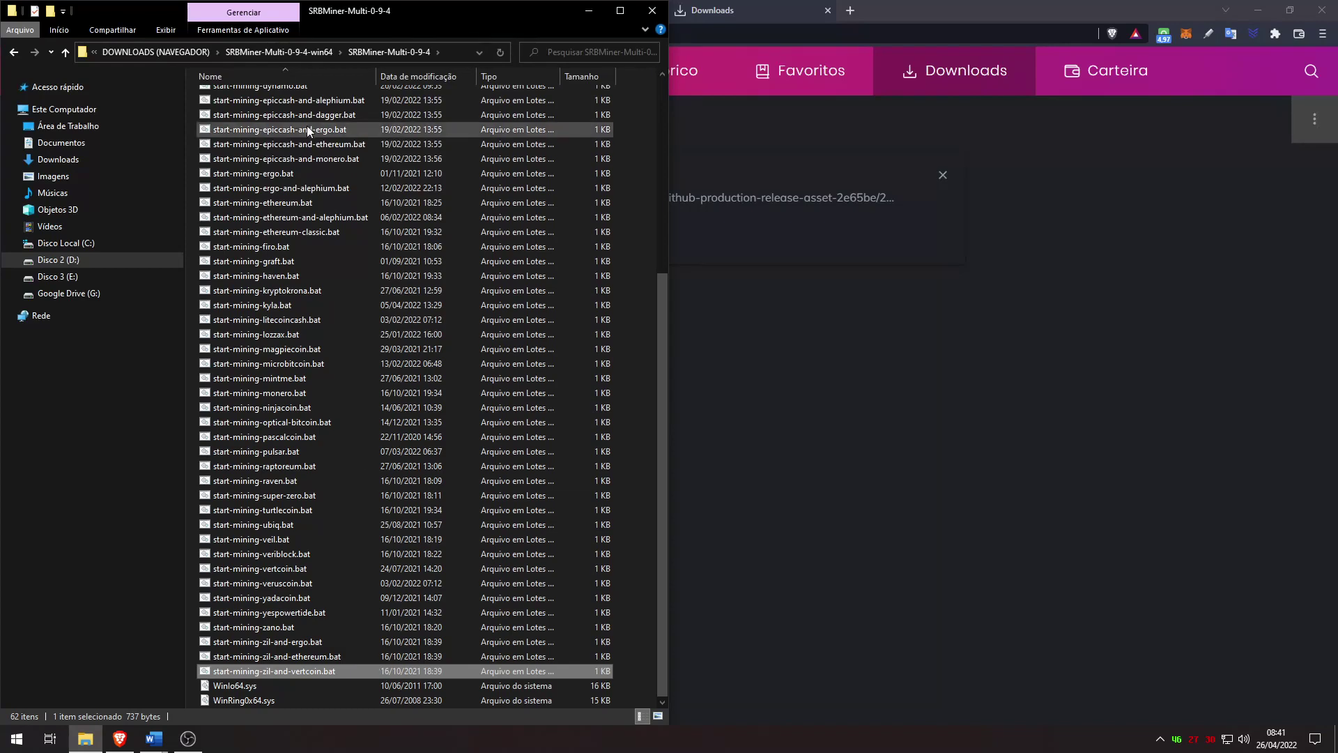
pyautogui.keyDown('shift'); pyautogui.click(310, 192); pyautogui.keyUp('shift')
pyautogui.press('Delete')
pyautogui.click(244, 169)
pyautogui.keyDown('shift'); pyautogui.click(234, 228); pyautogui.keyUp('shift')
pyautogui.press('Delete')
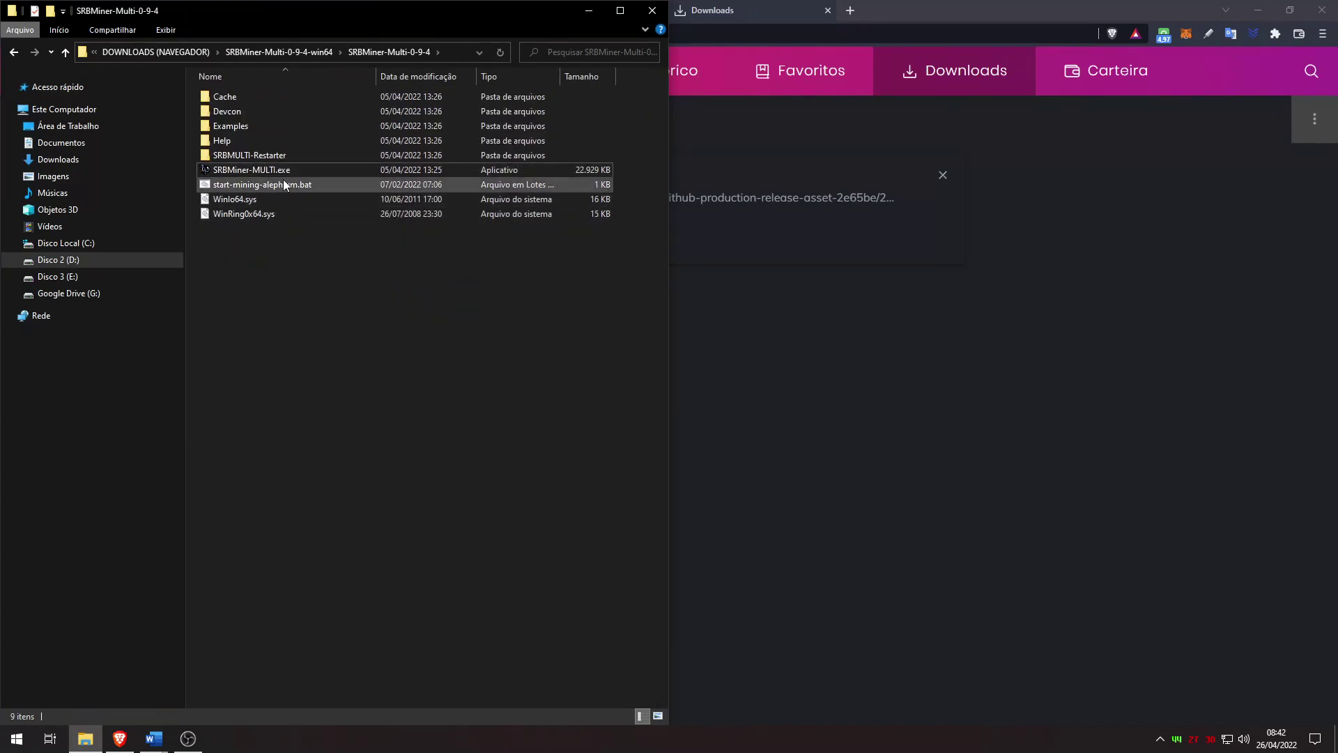
# Step: Rename start-mining-alephium.bat to Equilibria-Herominers-TradeOgre.bat and open it for editing
pyautogui.click(273, 183)
pyautogui.rightClick(282, 182)
pyautogui.click(277, 181)
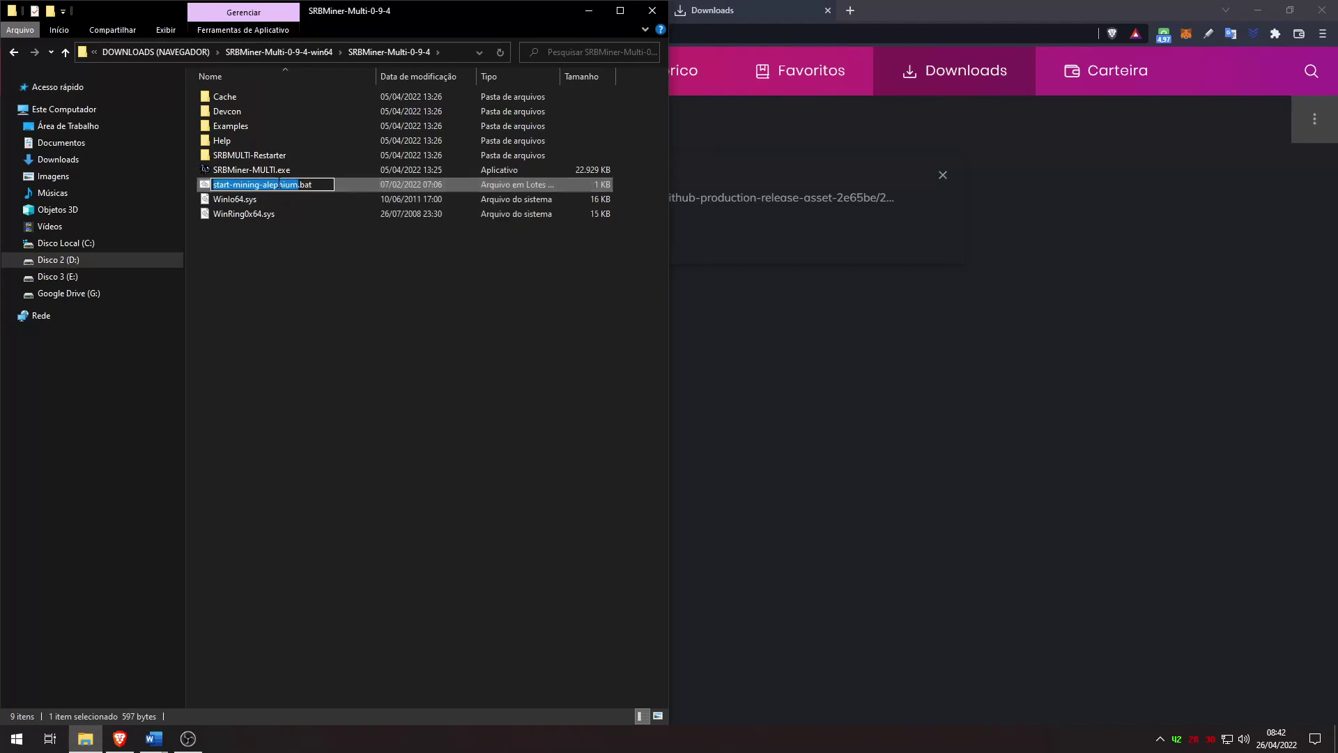
pyautogui.write('Equilibria-Trade')
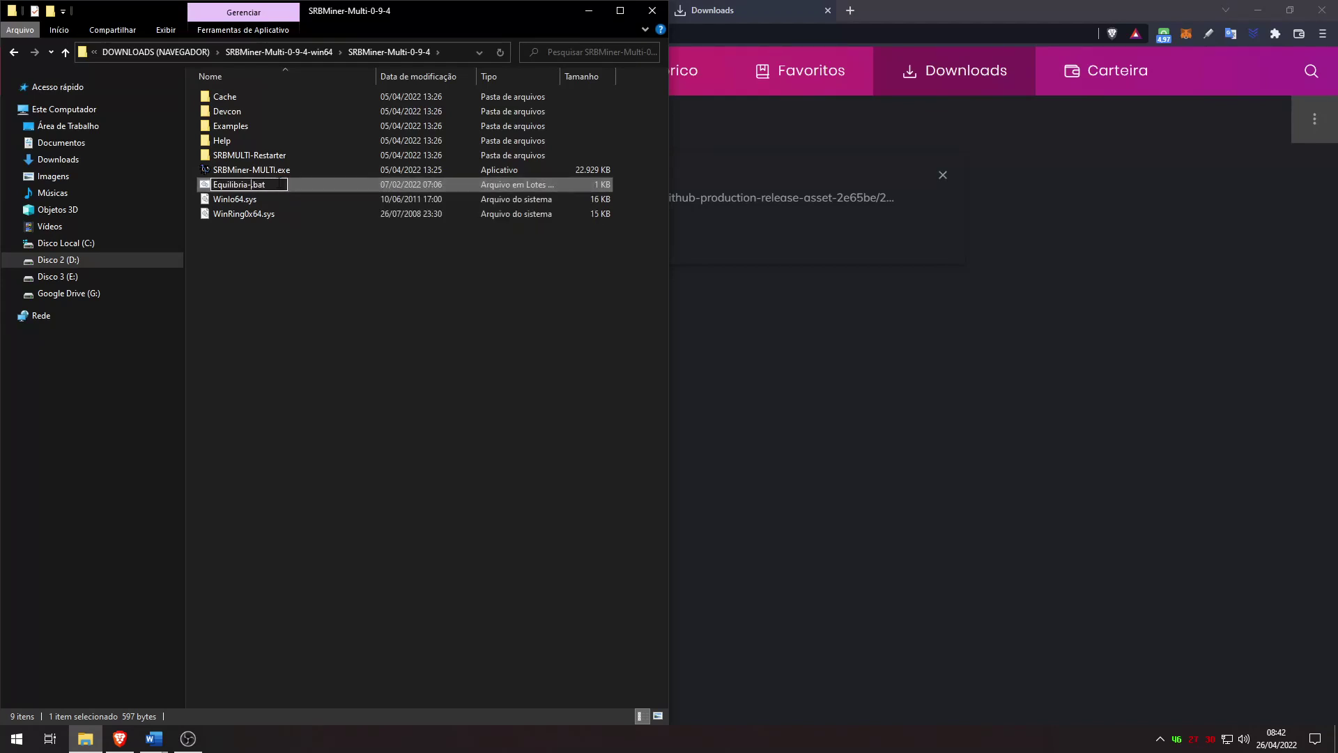
pyautogui.press('BackSpace')
pyautogui.press('BackSpace')
pyautogui.press('BackSpace')
pyautogui.press('BackSpace')
pyautogui.press('BackSpace')
pyautogui.write('Herominers-TradeOgre')
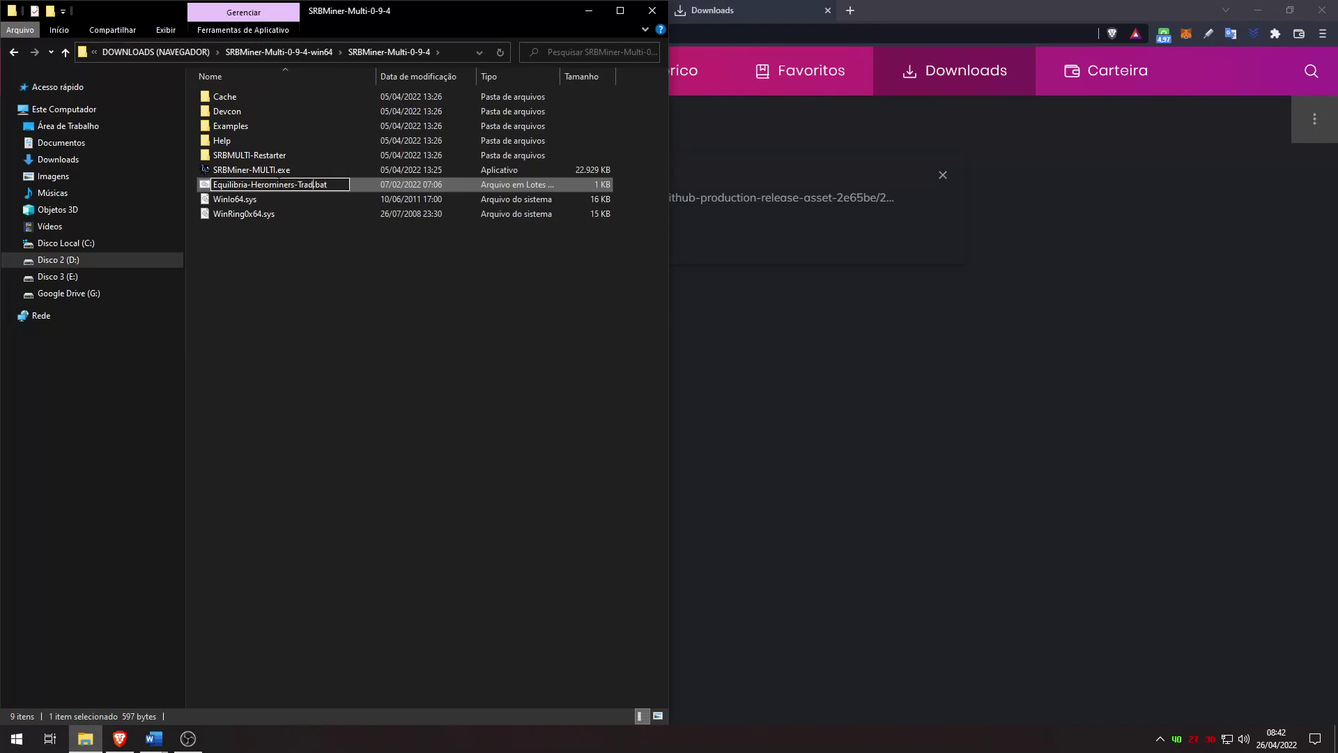
pyautogui.press('Return')
pyautogui.rightClick(274, 179)
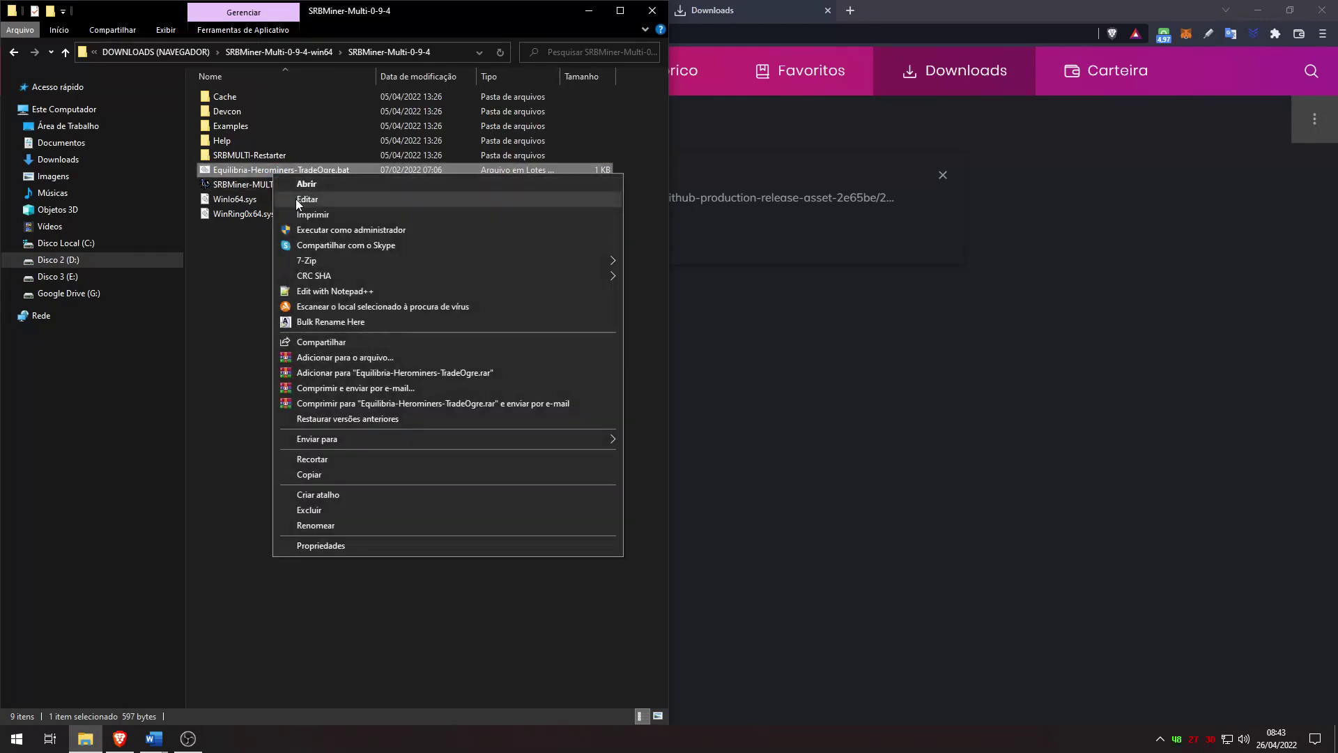
pyautogui.click(287, 197)
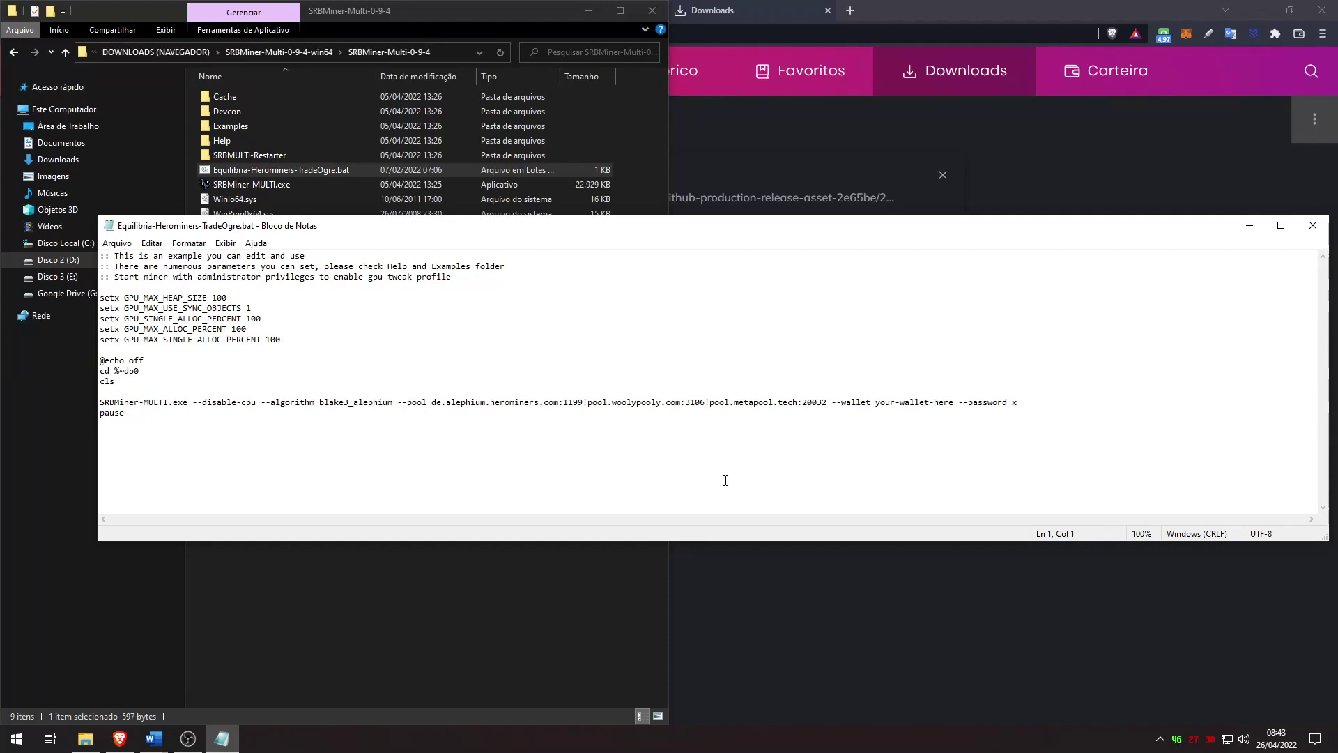
# Step: Delete the comment and setup lines so only the miner command remains
pyautogui.press('Delete')
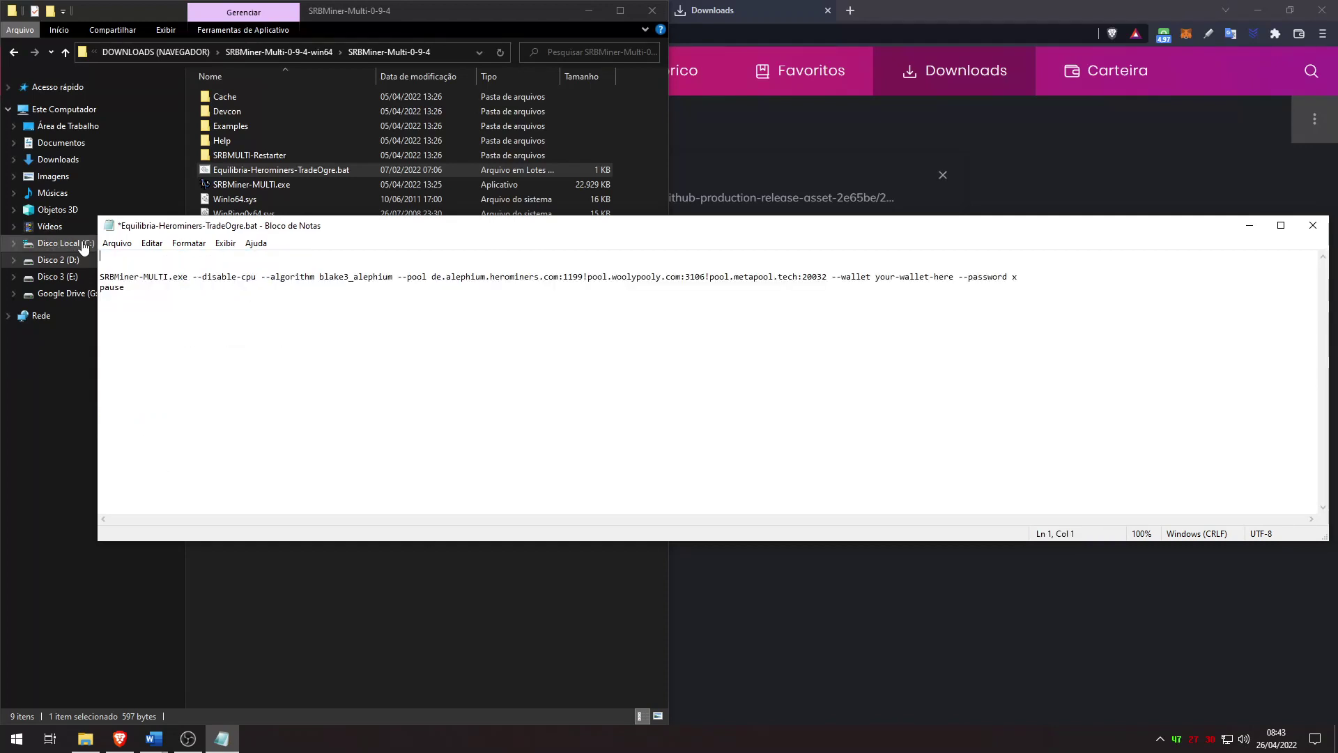
pyautogui.press('Delete')
pyautogui.click(227, 342)
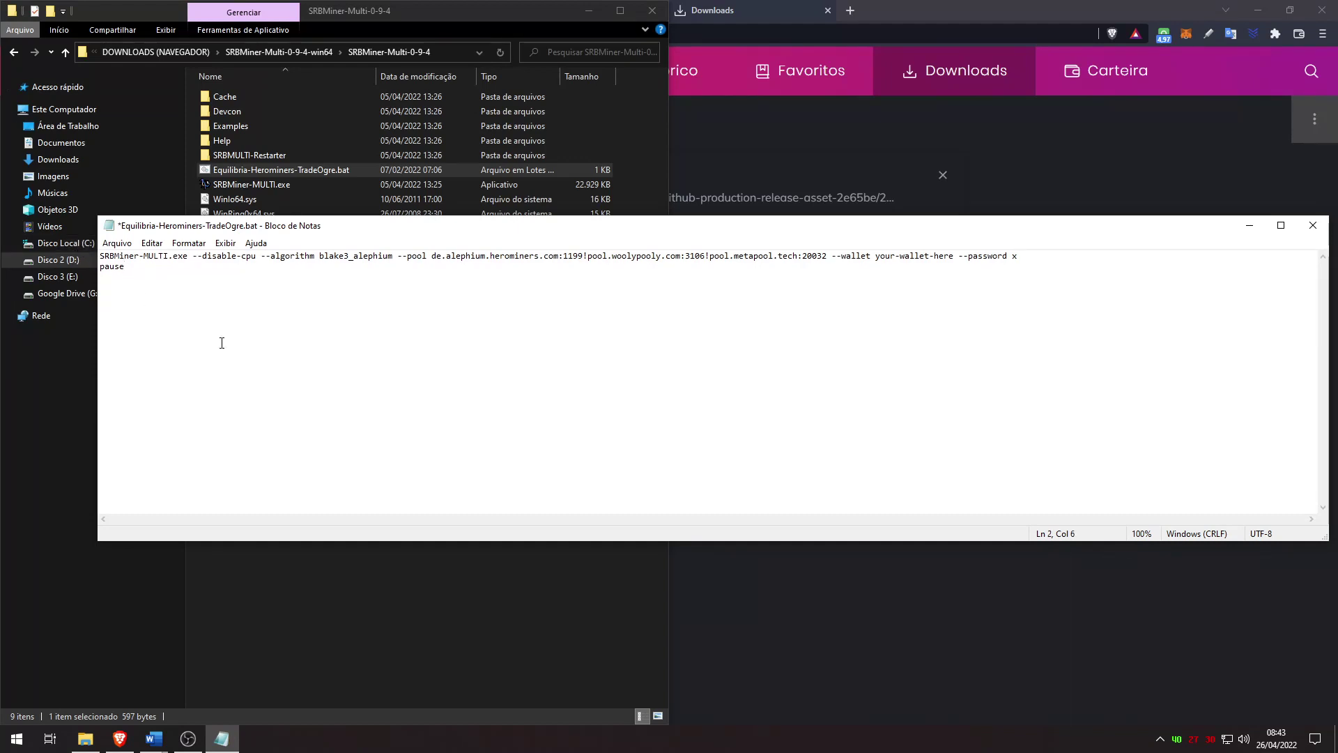
# Step: Replace the blake3_alephium algorithm with cryptonight_gpu and select the old pool list for replacement
pyautogui.moveTo(193, 258); pyautogui.dragTo(261, 258)
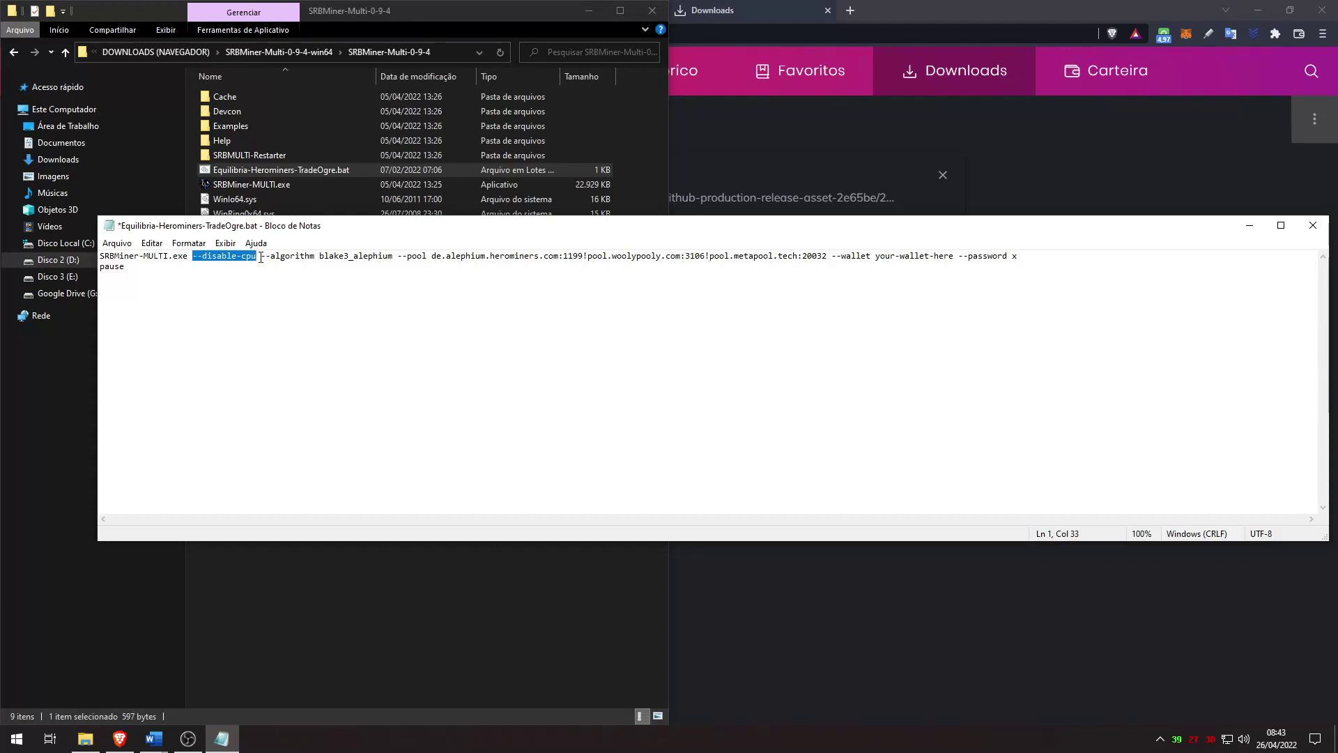
pyautogui.moveTo(319, 256); pyautogui.dragTo(393, 256)
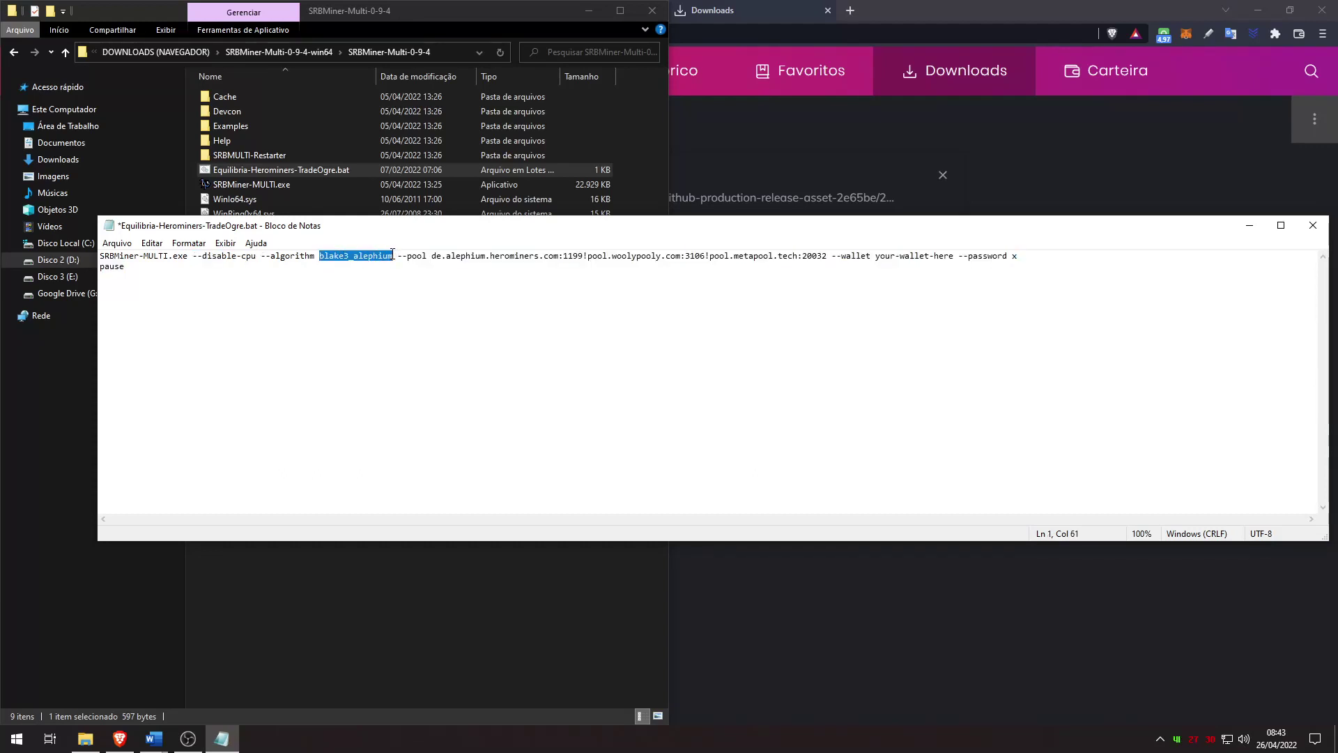
pyautogui.write('cryptonight_gpu')
pyautogui.moveTo(827, 256); pyautogui.dragTo(432, 256)
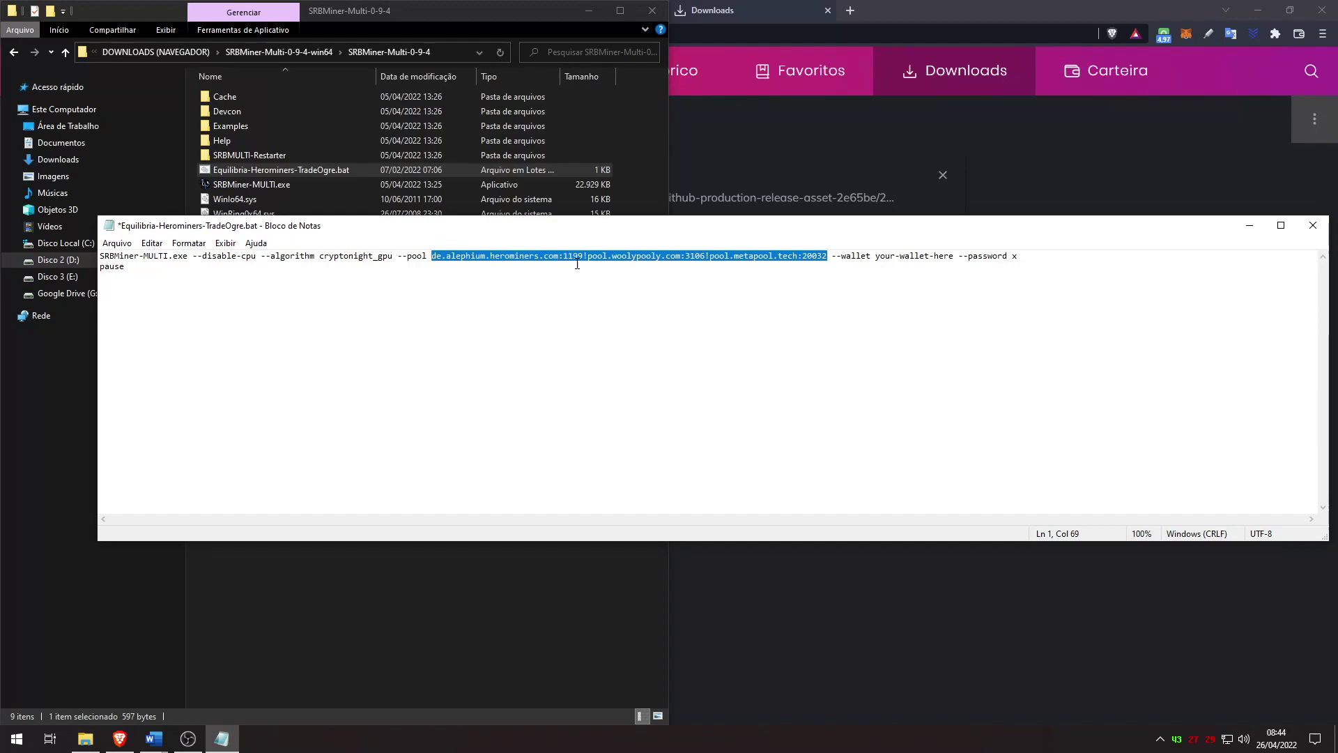
pyautogui.click(929, 23)
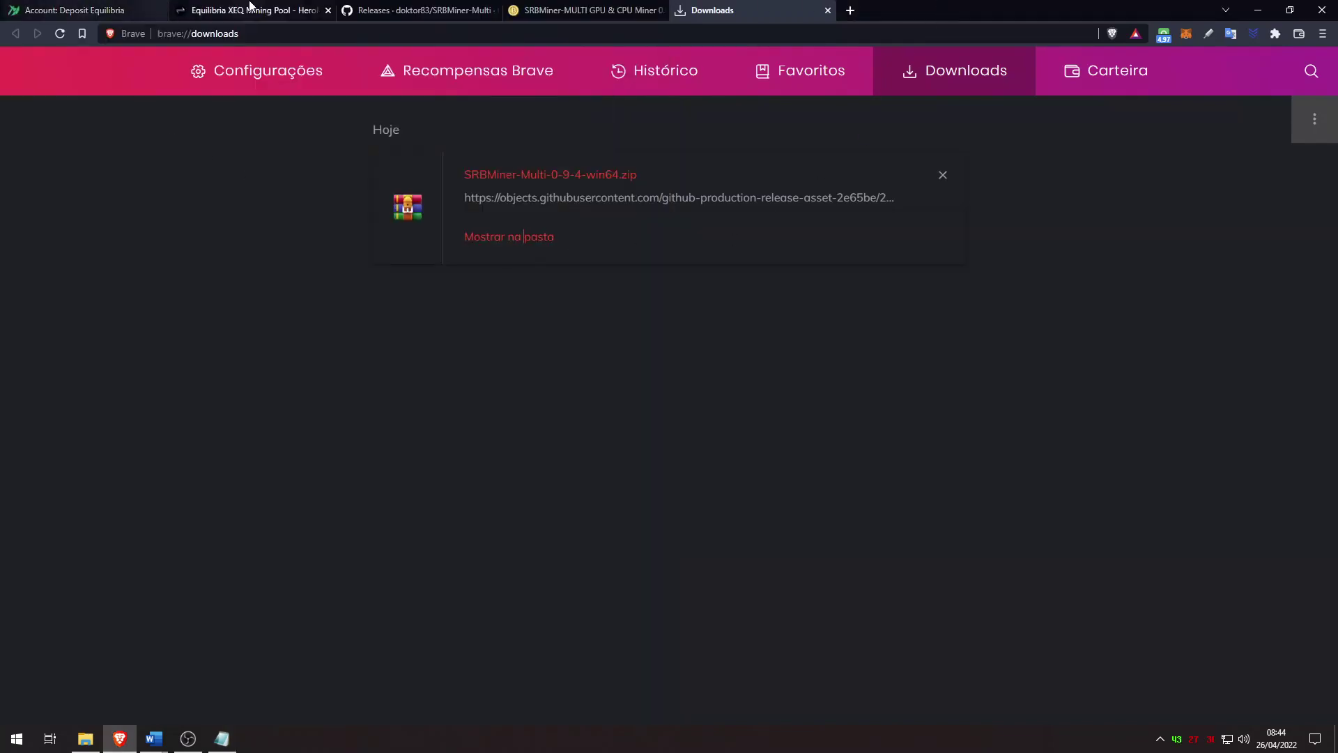
pyautogui.click(251, 6)
# Step: Paste the Brazil pool address br.equilibria.herominers.com:1195 over the old pool list
pyautogui.moveTo(1111, 367); pyautogui.dragTo(914, 367)
pyautogui.hotkey('ctrl', 'c')
pyautogui.click(222, 738)
pyautogui.hotkey('ctrl', 'v')
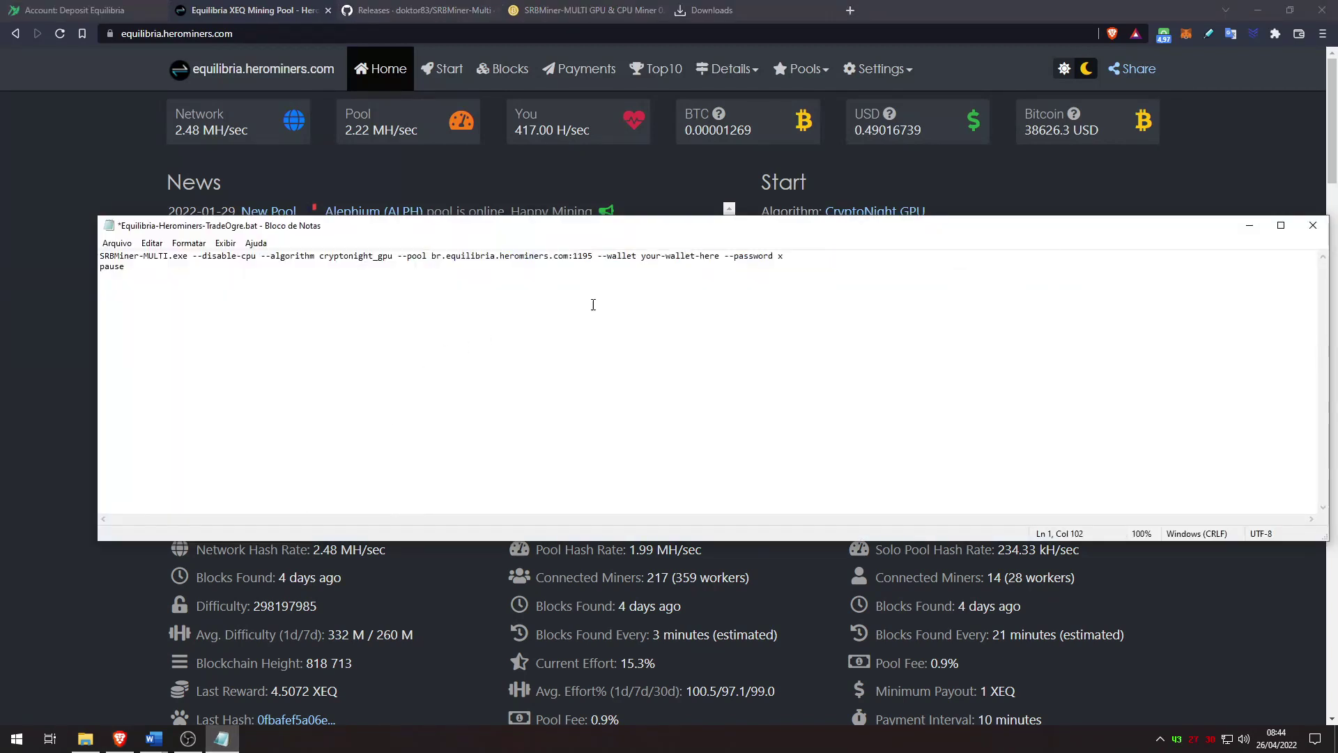
# Step: Replace the wallet placeholder with the copied TradeOgre XEQ deposit address
pyautogui.moveTo(641, 257); pyautogui.dragTo(721, 260)
pyautogui.click(74, 10)
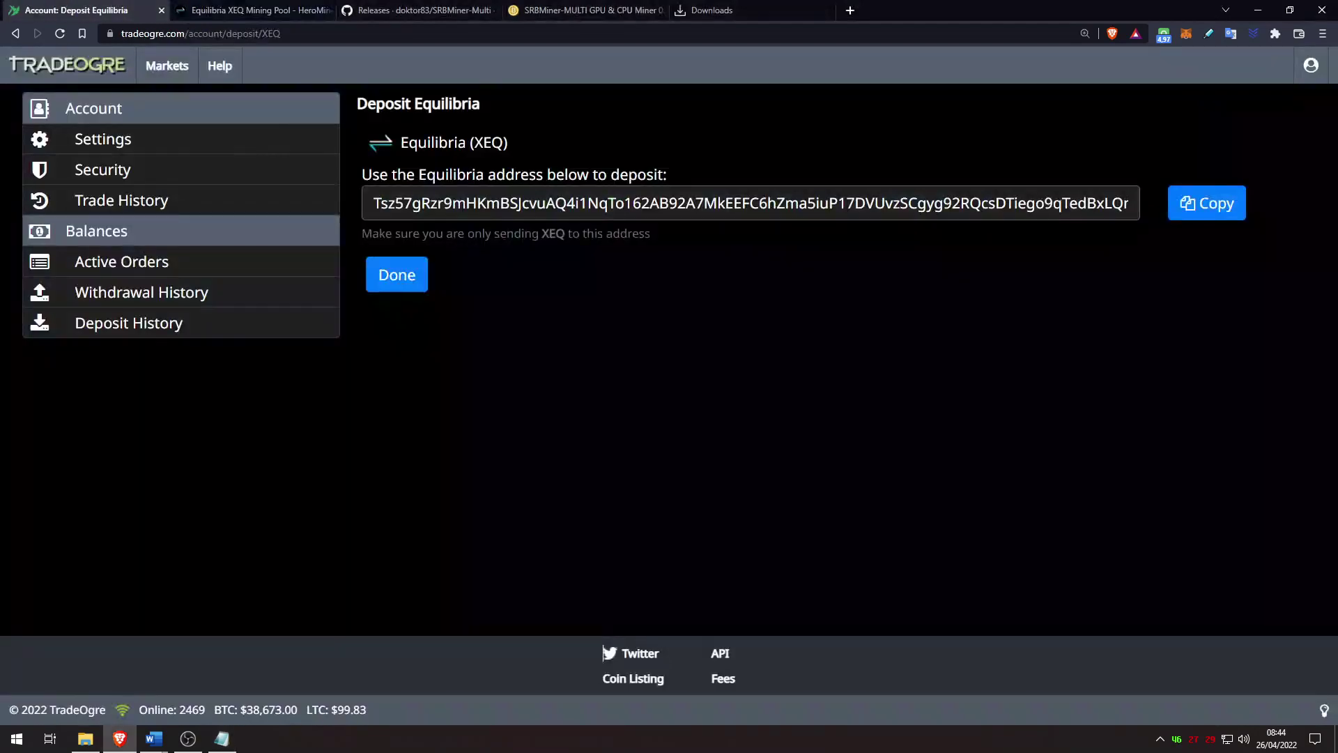
pyautogui.click(1206, 203)
pyautogui.click(222, 738)
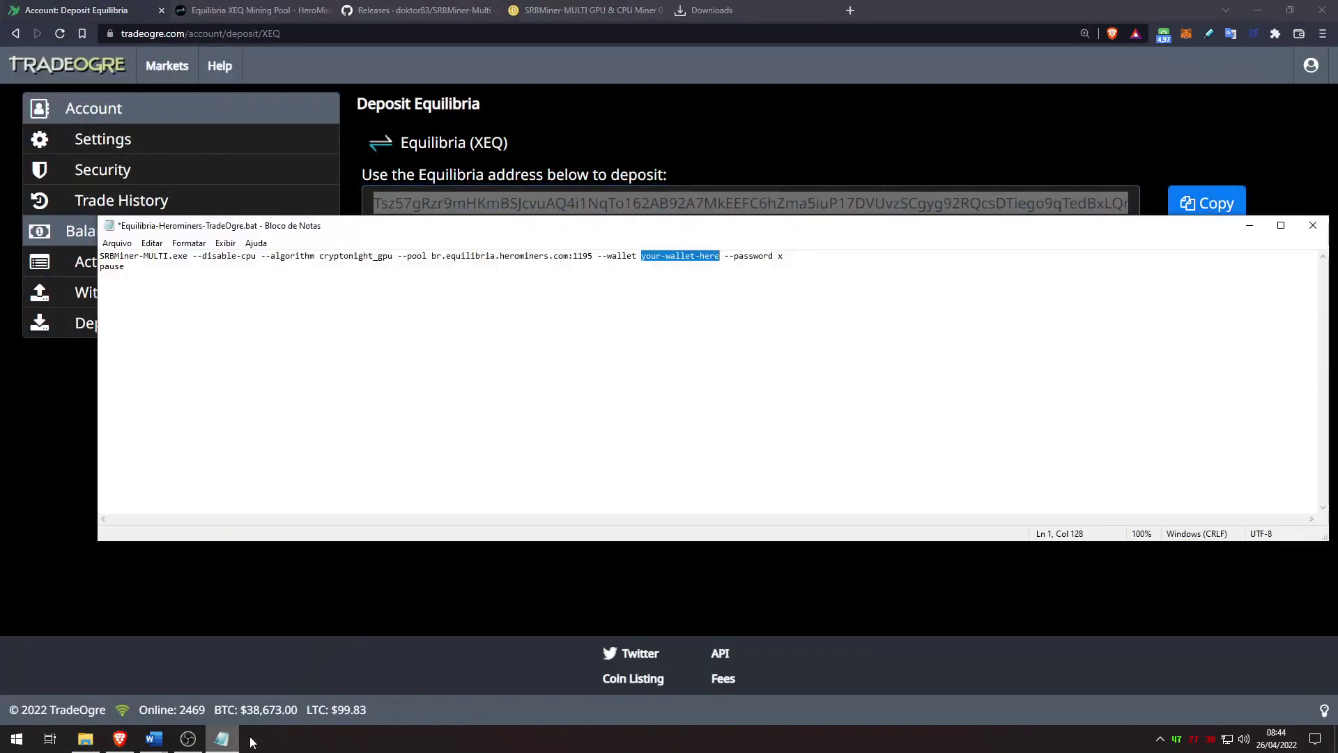
pyautogui.hotkey('ctrl', 'v')
pyautogui.doubleClick(1179, 256)
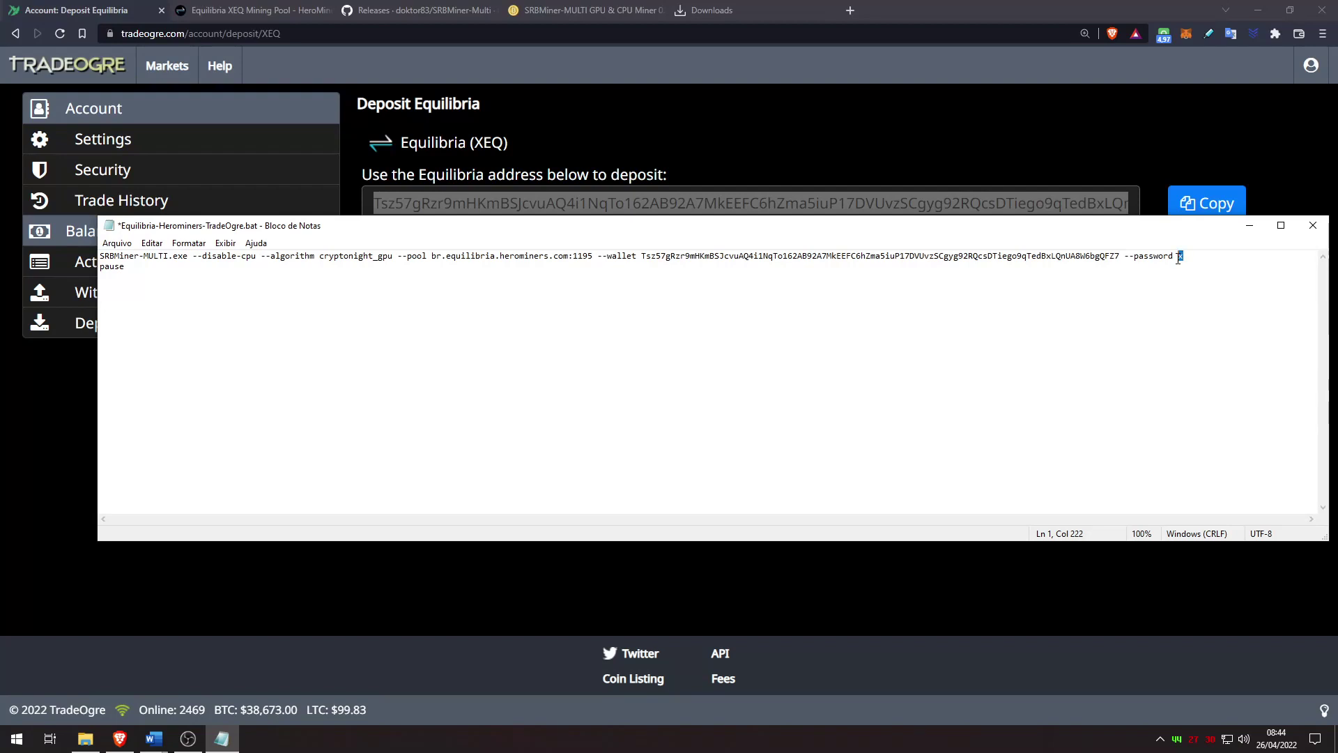
pyautogui.write('MadnessAMDWIN')
pyautogui.click(119, 256)
pyautogui.click(117, 242)
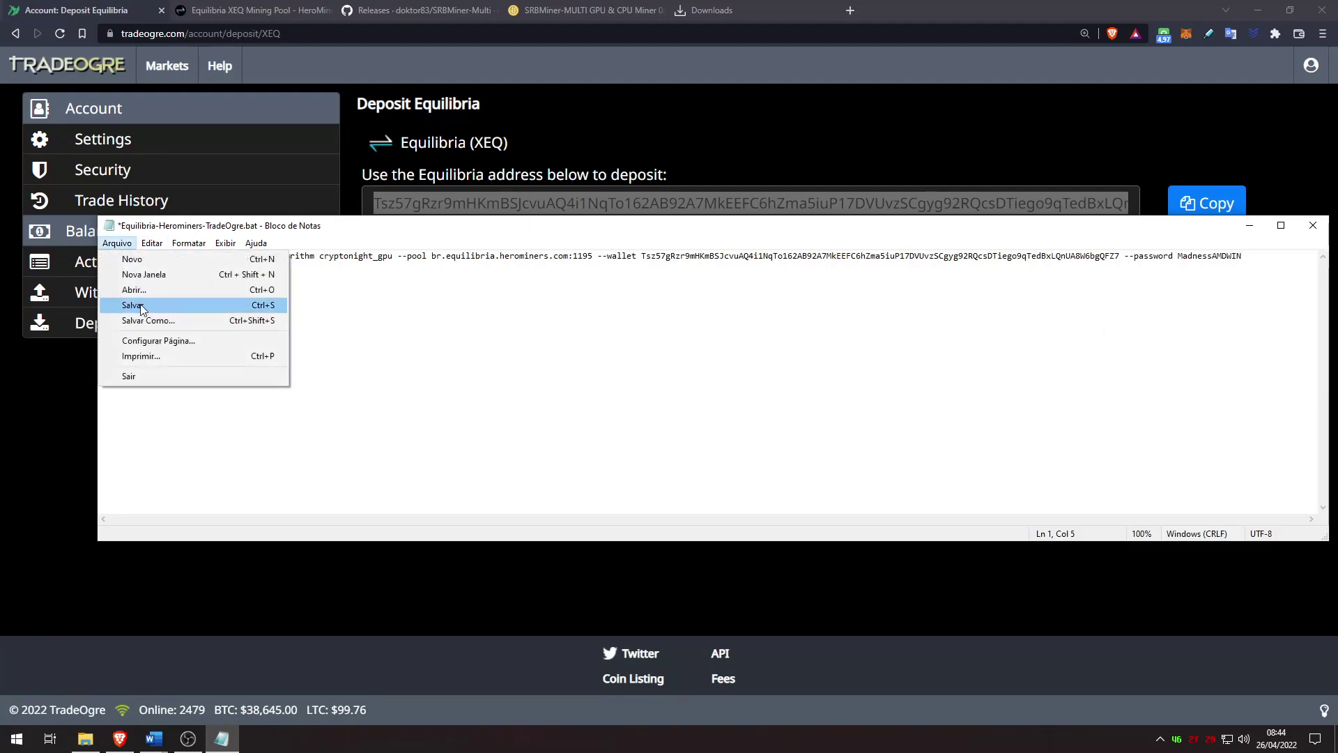
pyautogui.click(132, 305)
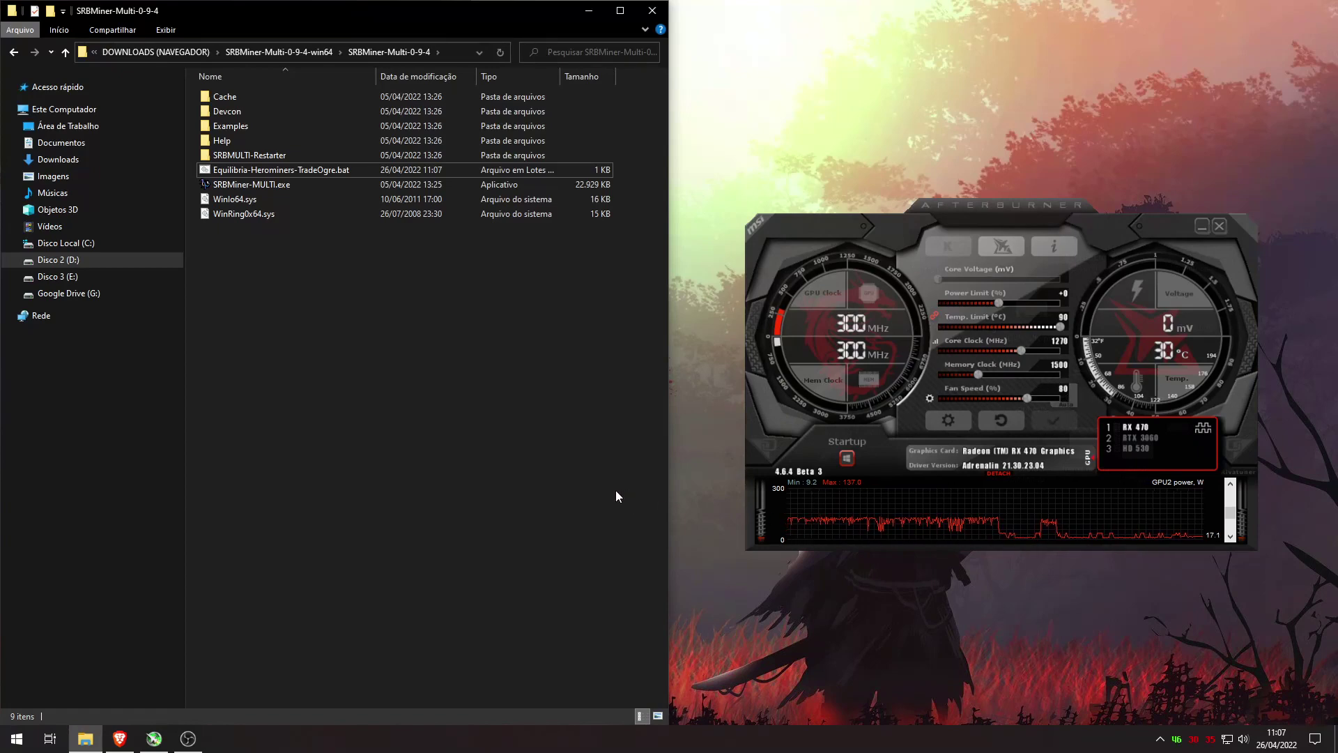
# Step: Run Equilibria-Herominers-TradeOgre.bat to start SRBMiner-MULTI mining cryptonight_gpu
pyautogui.doubleClick(253, 170)
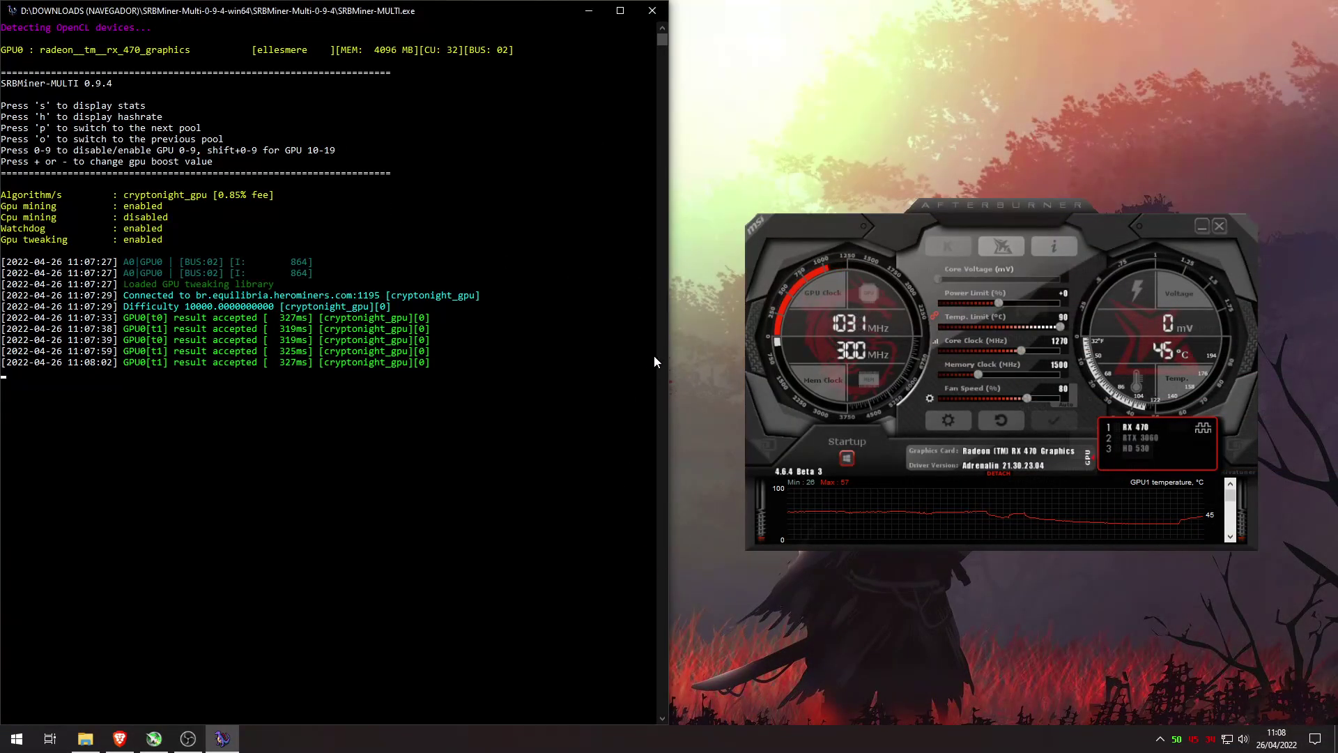
pyautogui.click(120, 737)
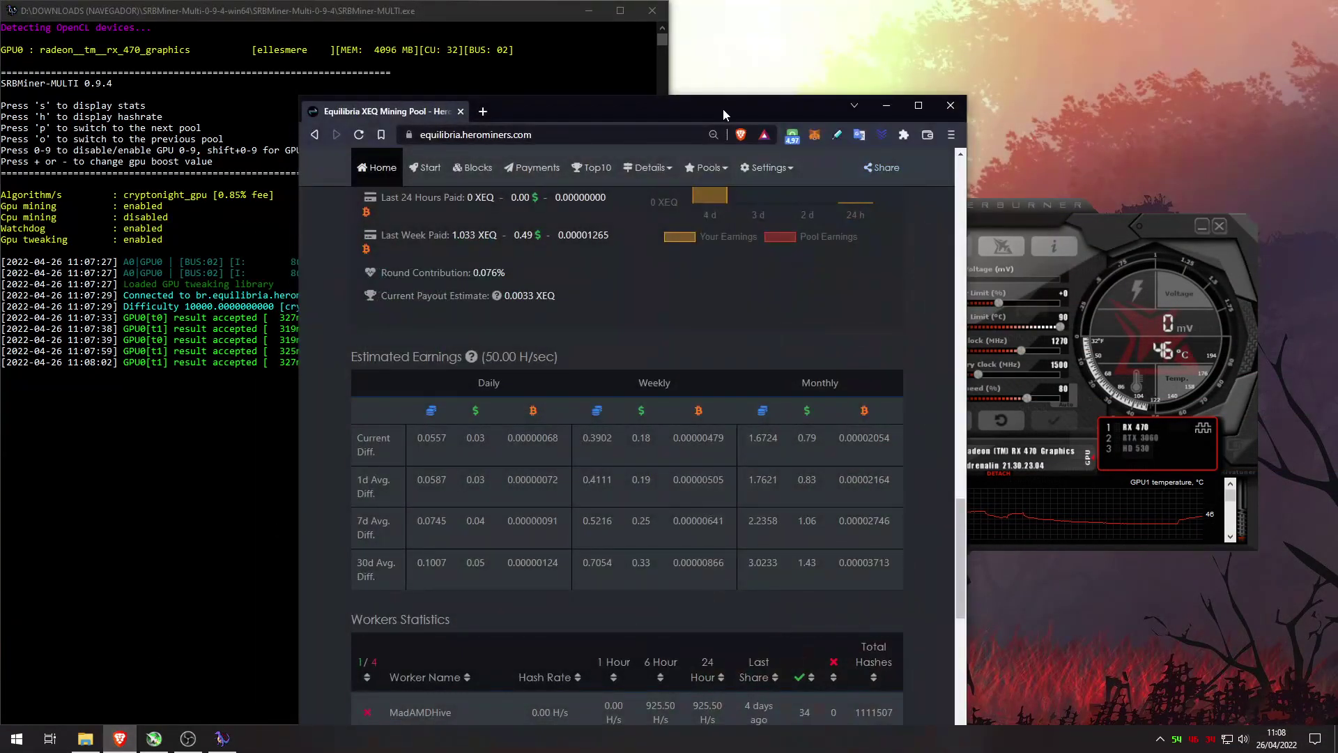
# Step: Maximize the HeroMiners Equilibria page and highlight the new worker's name in Workers Statistics
pyautogui.doubleClick(704, 105)
pyautogui.scroll(-20, 629, 383)
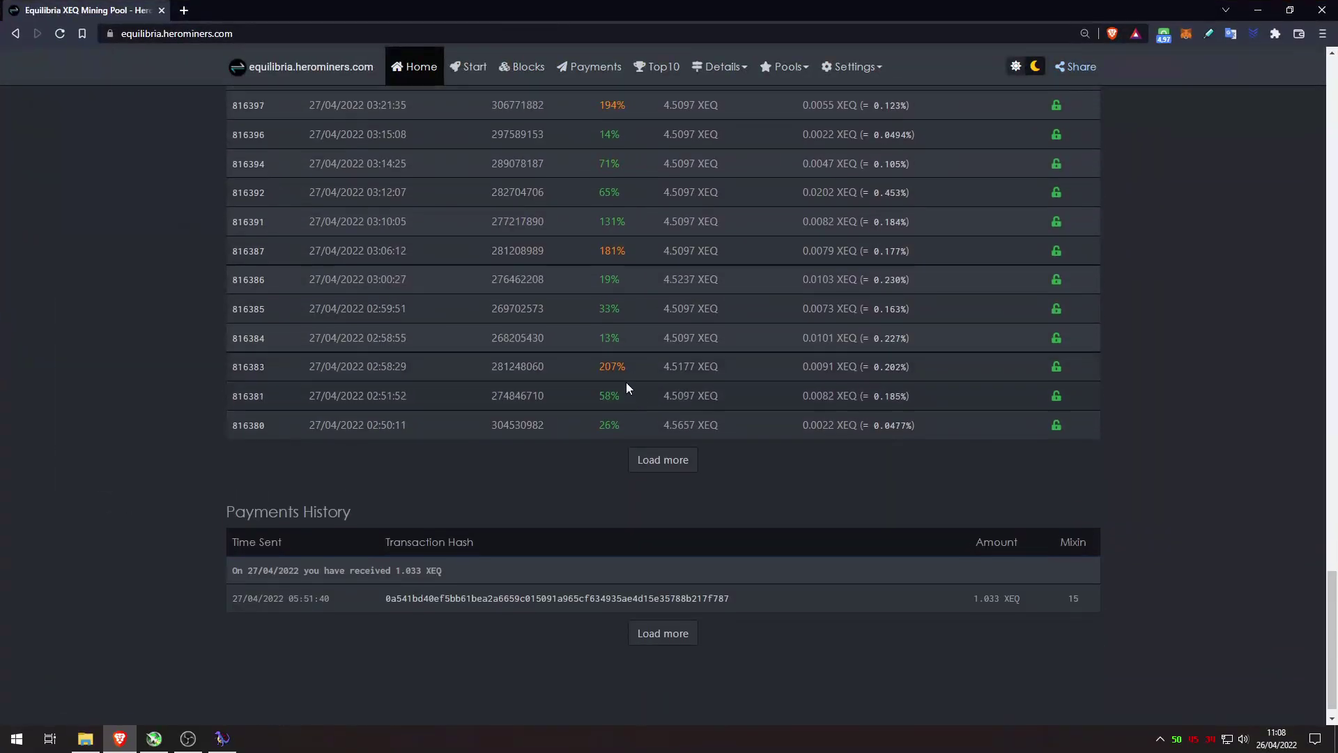
pyautogui.scroll(15, 627, 384)
pyautogui.moveTo(400, 390); pyautogui.dragTo(303, 395)
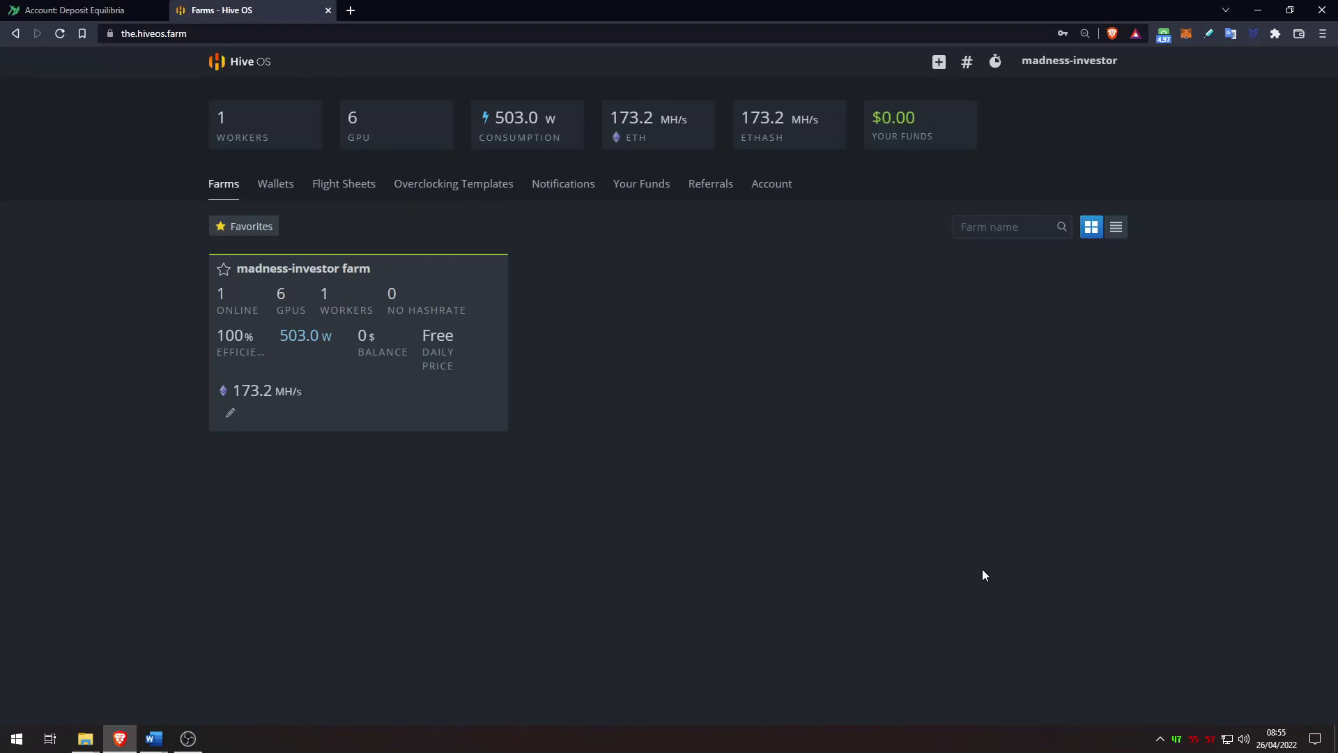
# Step: Start a new wallet in the farm's Wallets tab with XEQ as its coin
pyautogui.click(439, 400)
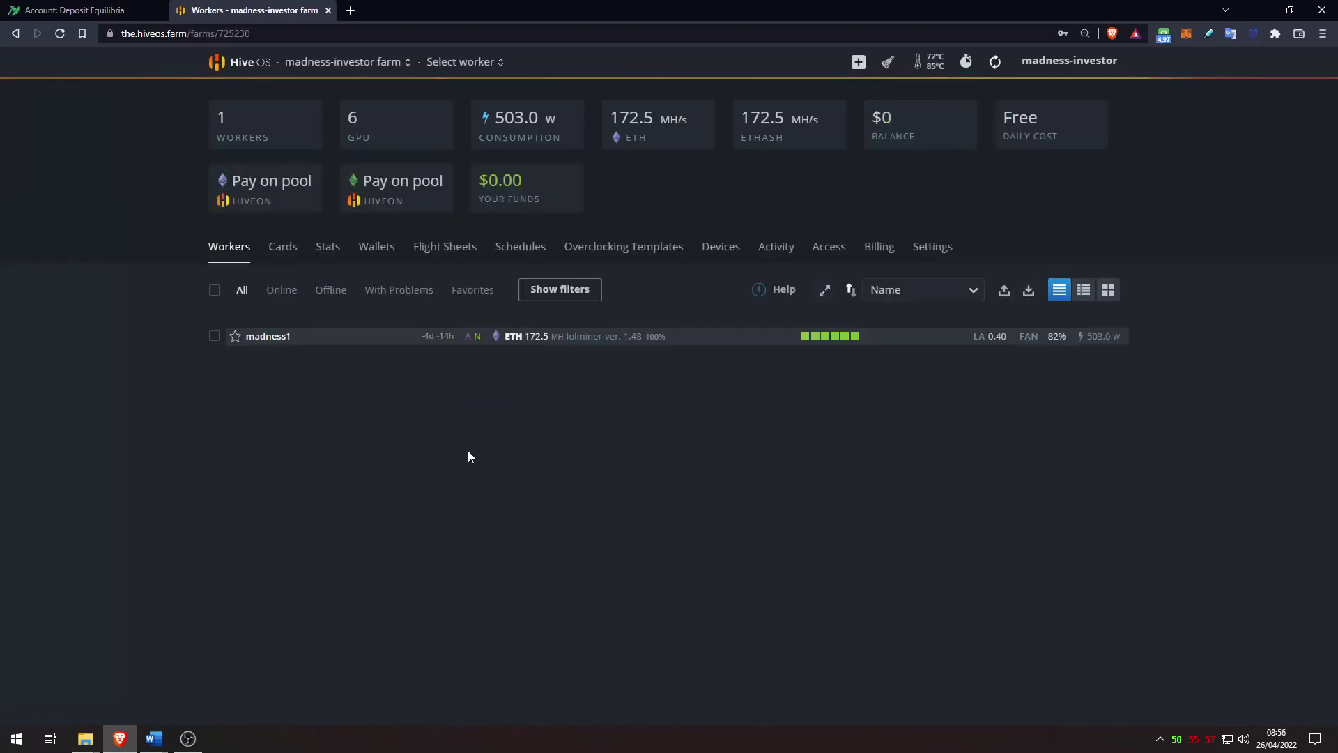
pyautogui.click(381, 249)
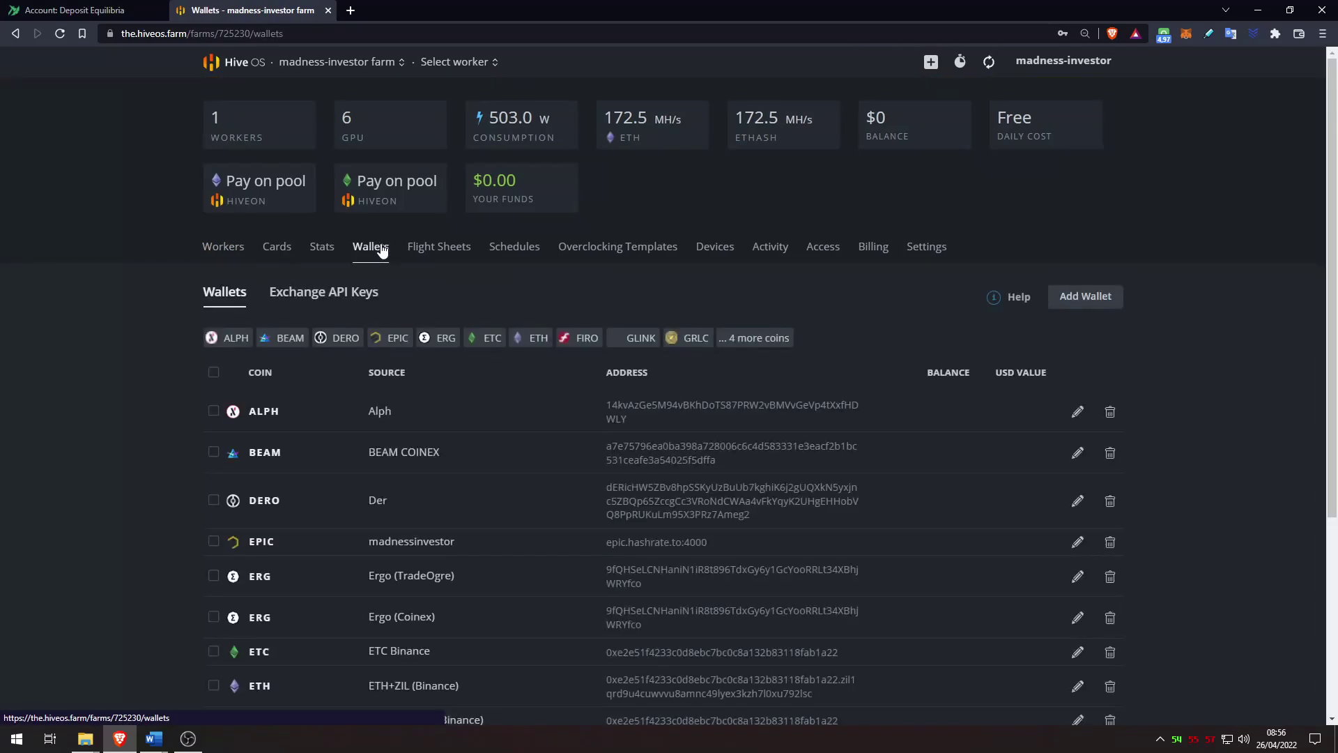
pyautogui.click(1089, 299)
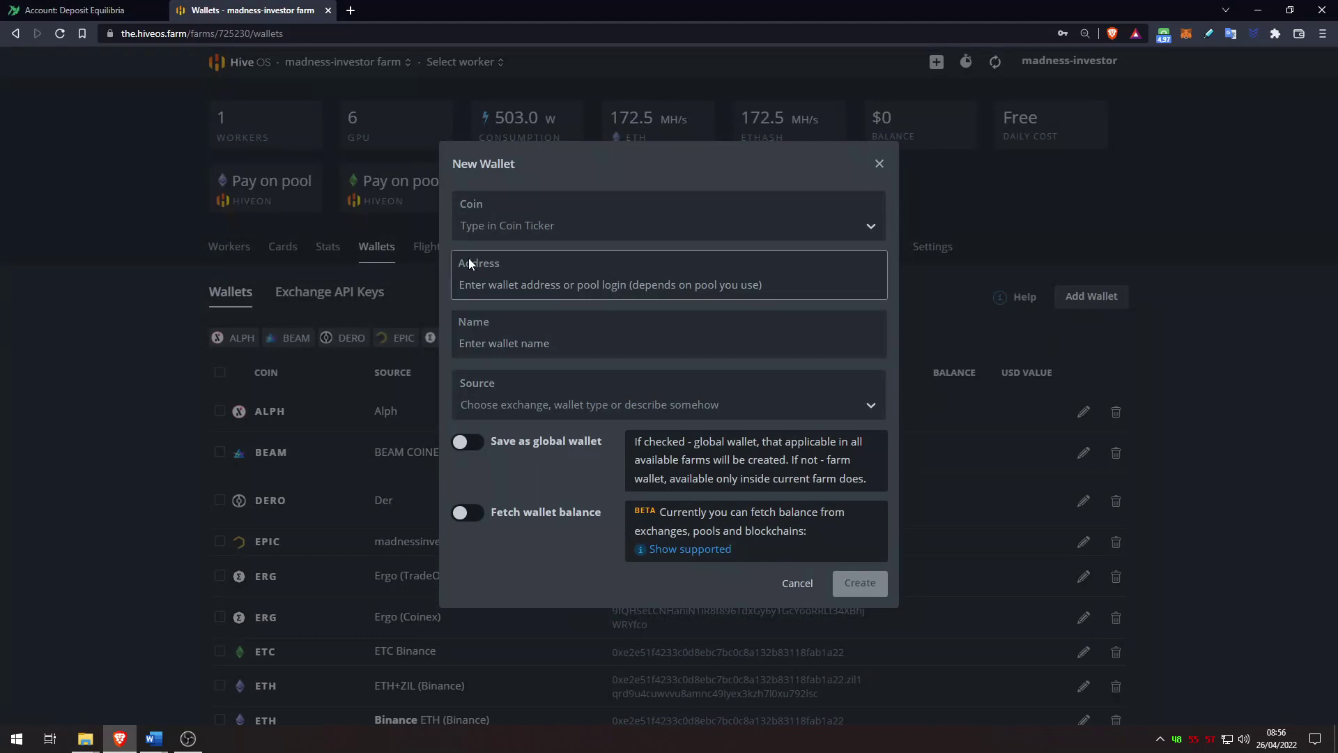
pyautogui.click(508, 230)
pyautogui.write('xeq')
pyautogui.click(512, 263)
# Step: Paste the TradeOgre XEQ deposit address, name the wallet 'Equilibria TradeOgre' and create it
pyautogui.click(83, 10)
pyautogui.click(1206, 203)
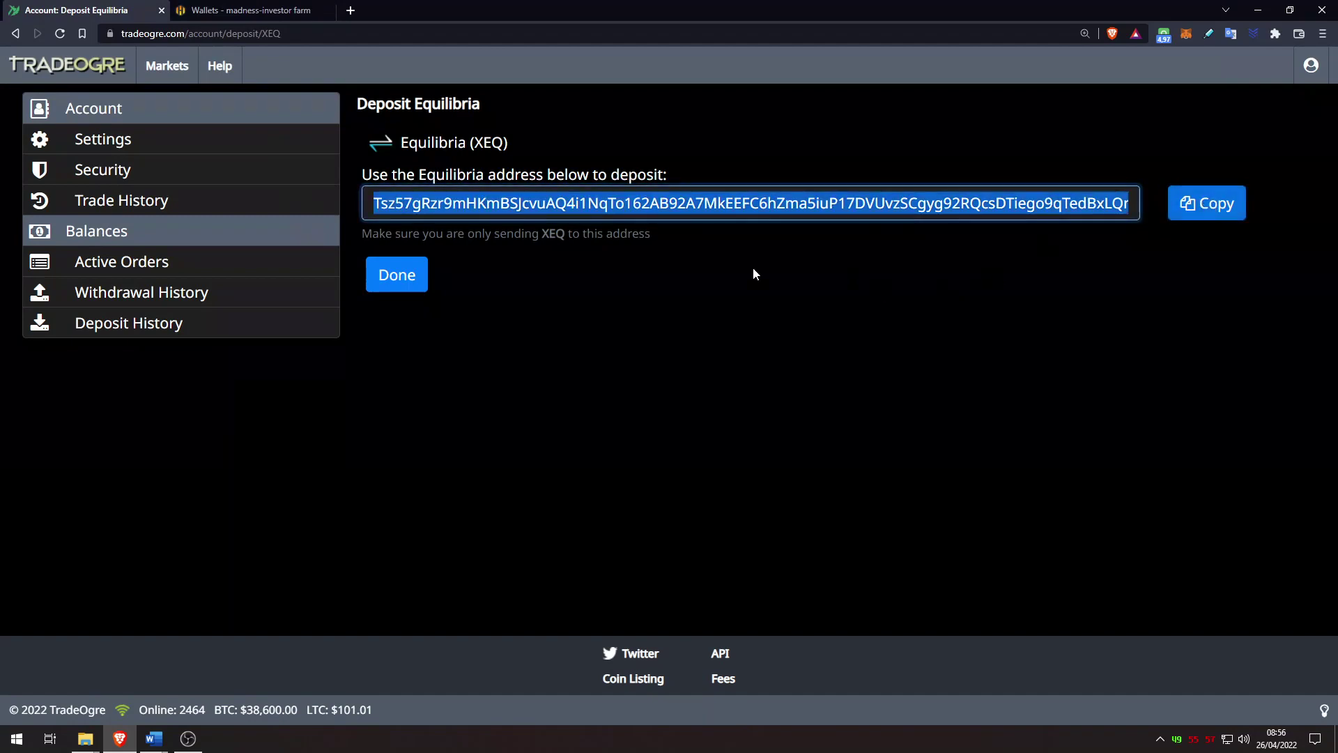
pyautogui.click(251, 10)
pyautogui.hotkey('ctrl', 'v')
pyautogui.write('Equilibria TradeOgre')
pyautogui.click(864, 583)
pyautogui.scroll(-5, 1222, 370)
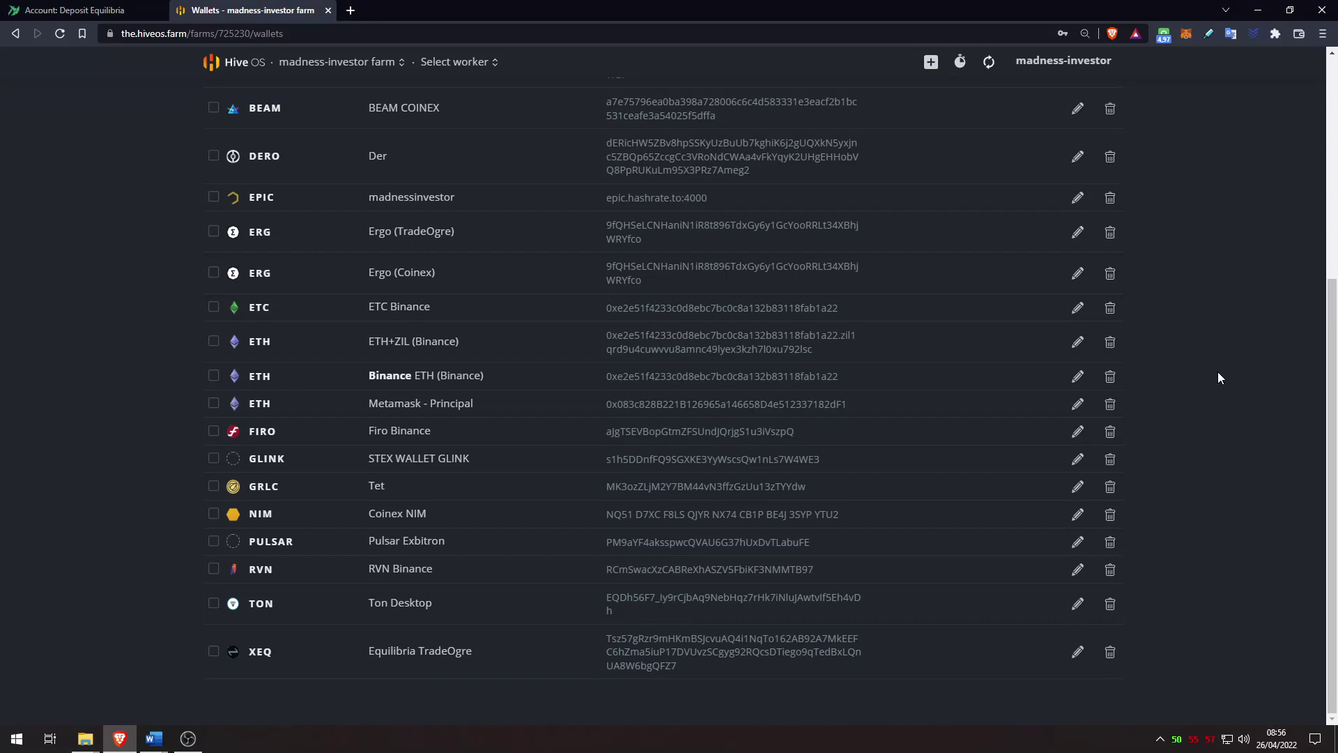
pyautogui.scroll(5, 472, 439)
pyautogui.click(446, 258)
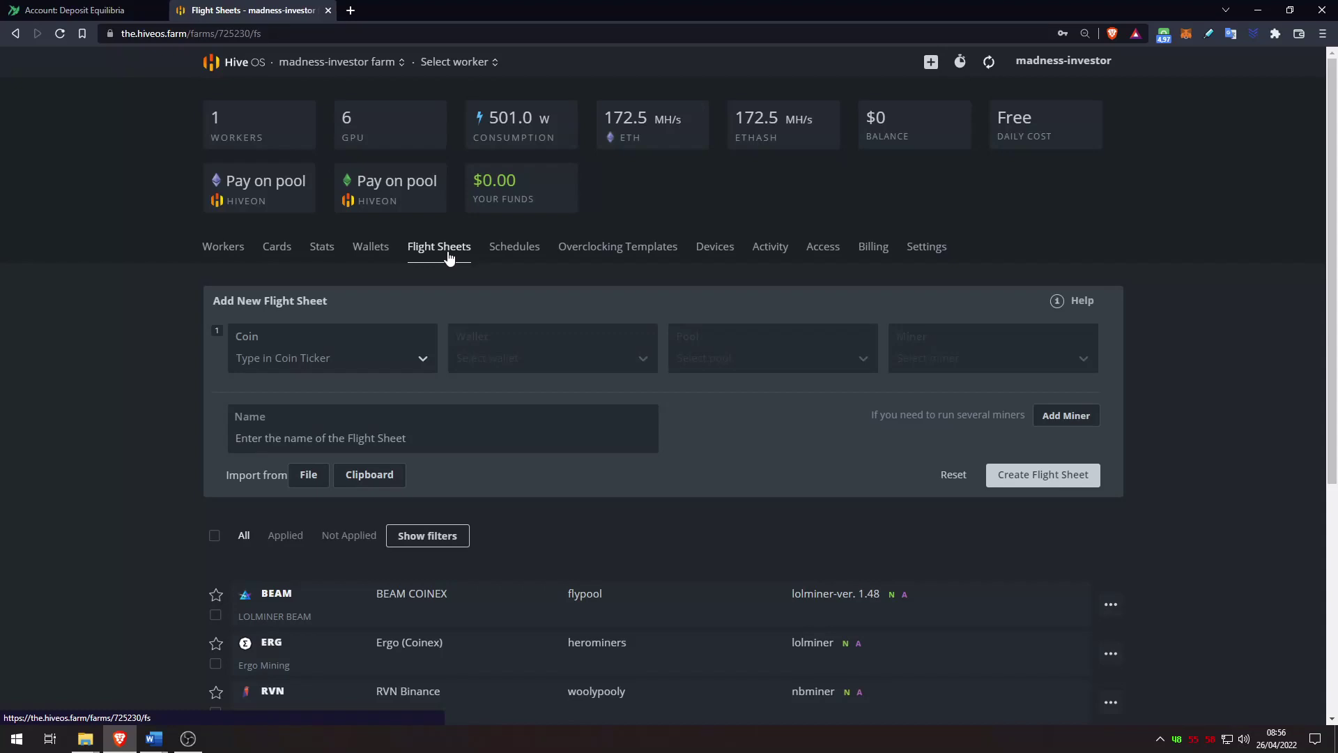
# Step: Check the rig's worker overview, then return to the farm's new flight sheet form
pyautogui.click(450, 62)
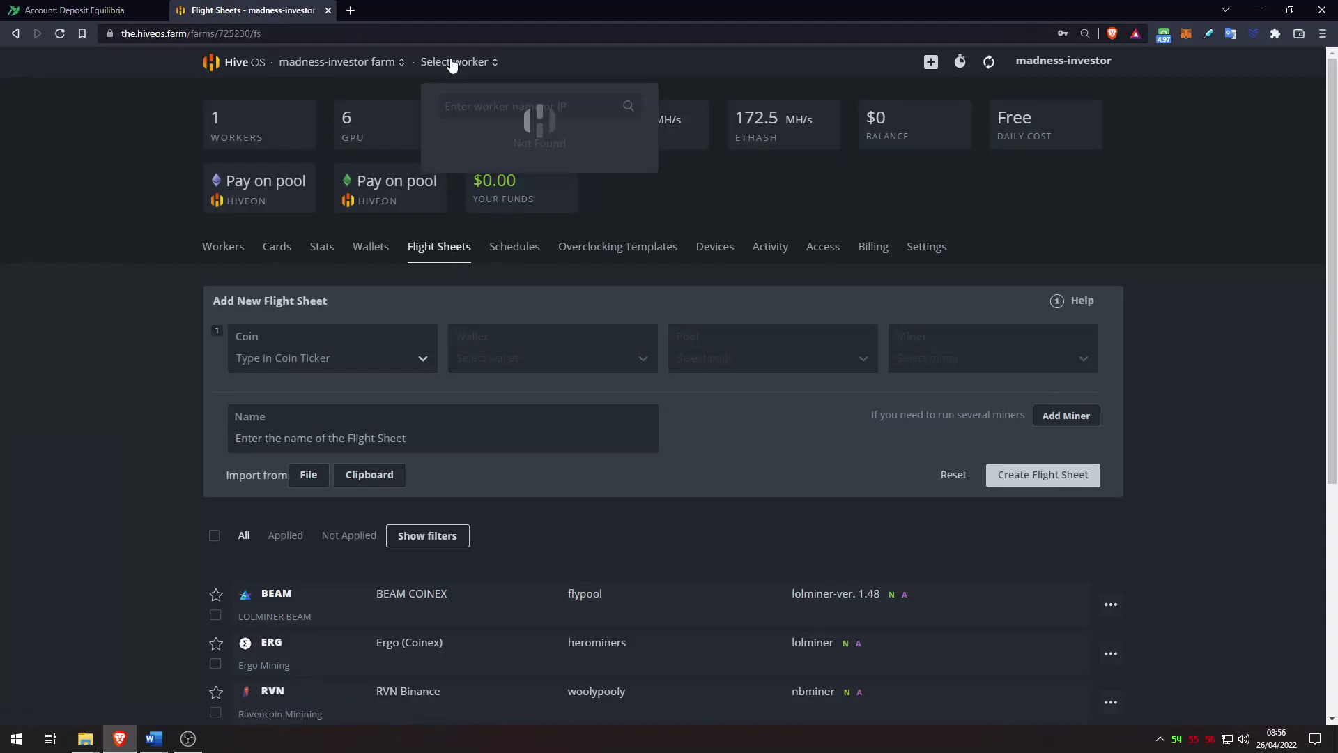
pyautogui.click(474, 133)
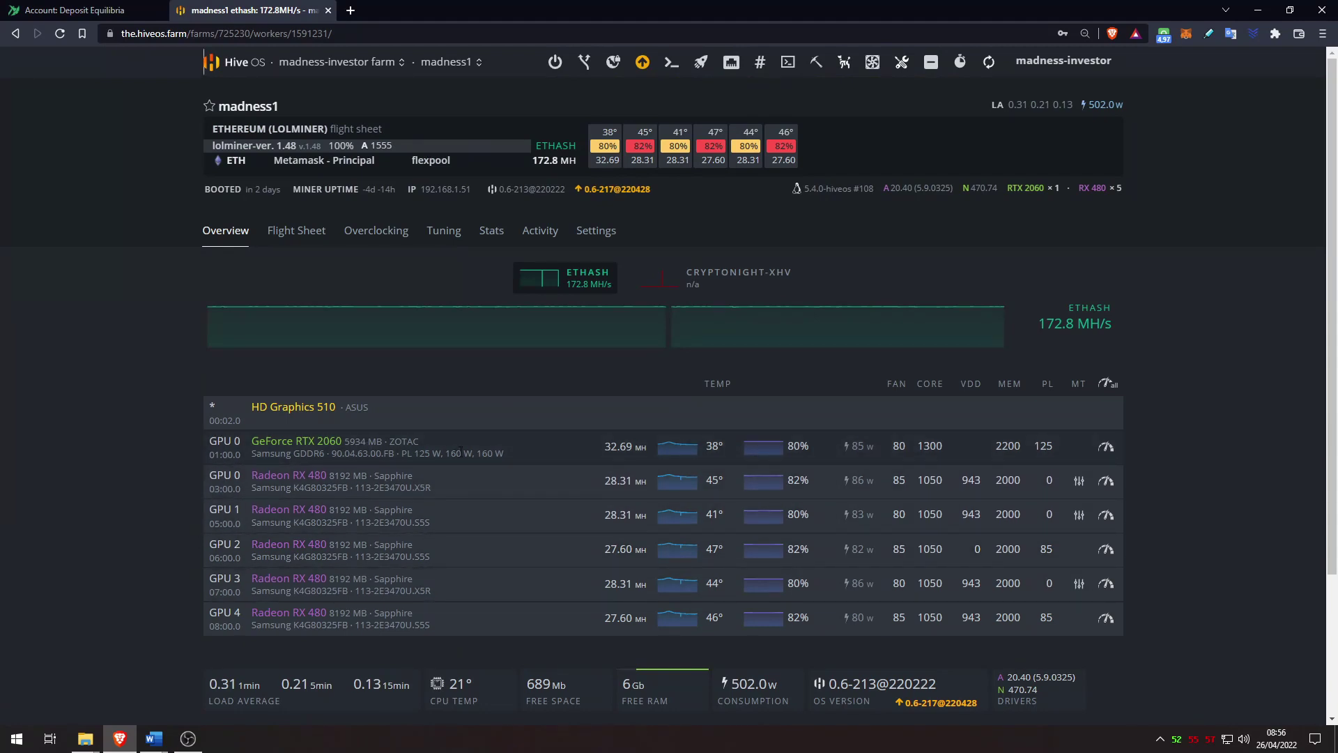
pyautogui.click(15, 34)
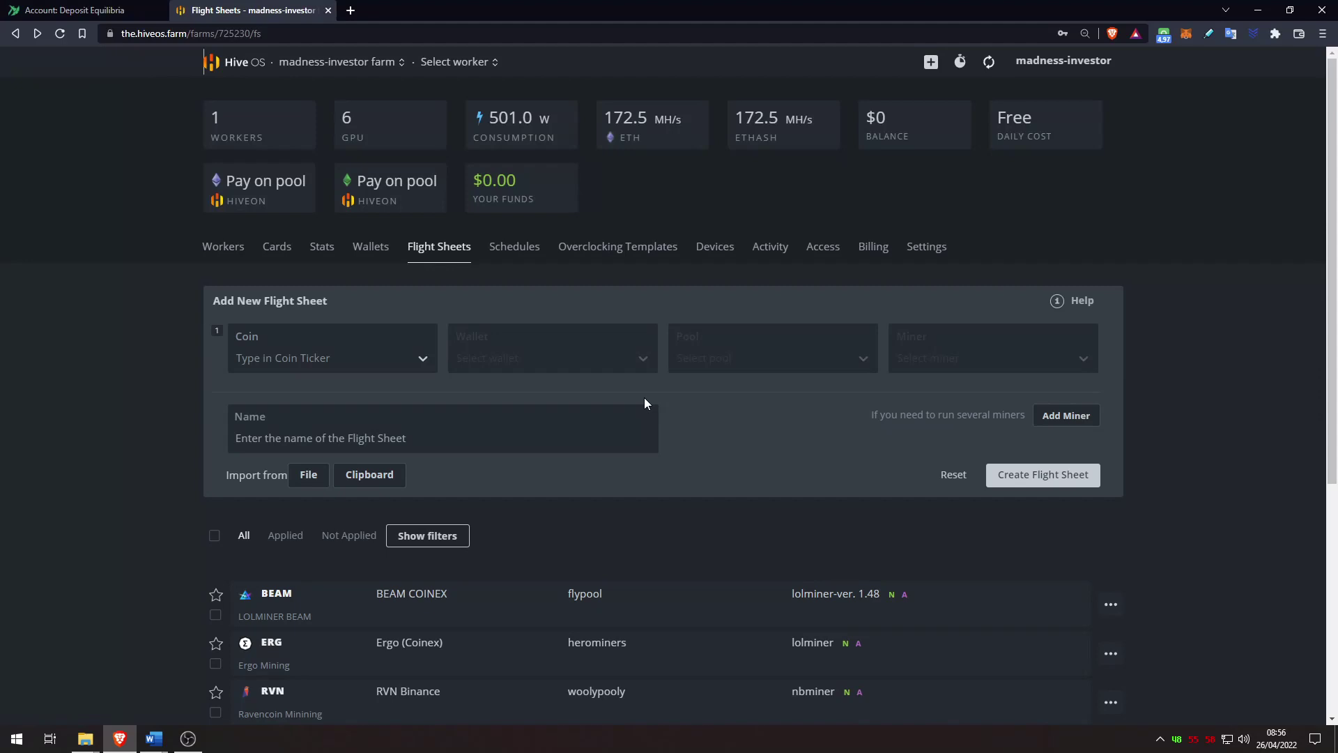
pyautogui.click(375, 355)
# Step: Set the new flight sheet's coin to XEQ with the Equilibria TradeOgre wallet
pyautogui.write('xeq')
pyautogui.click(322, 393)
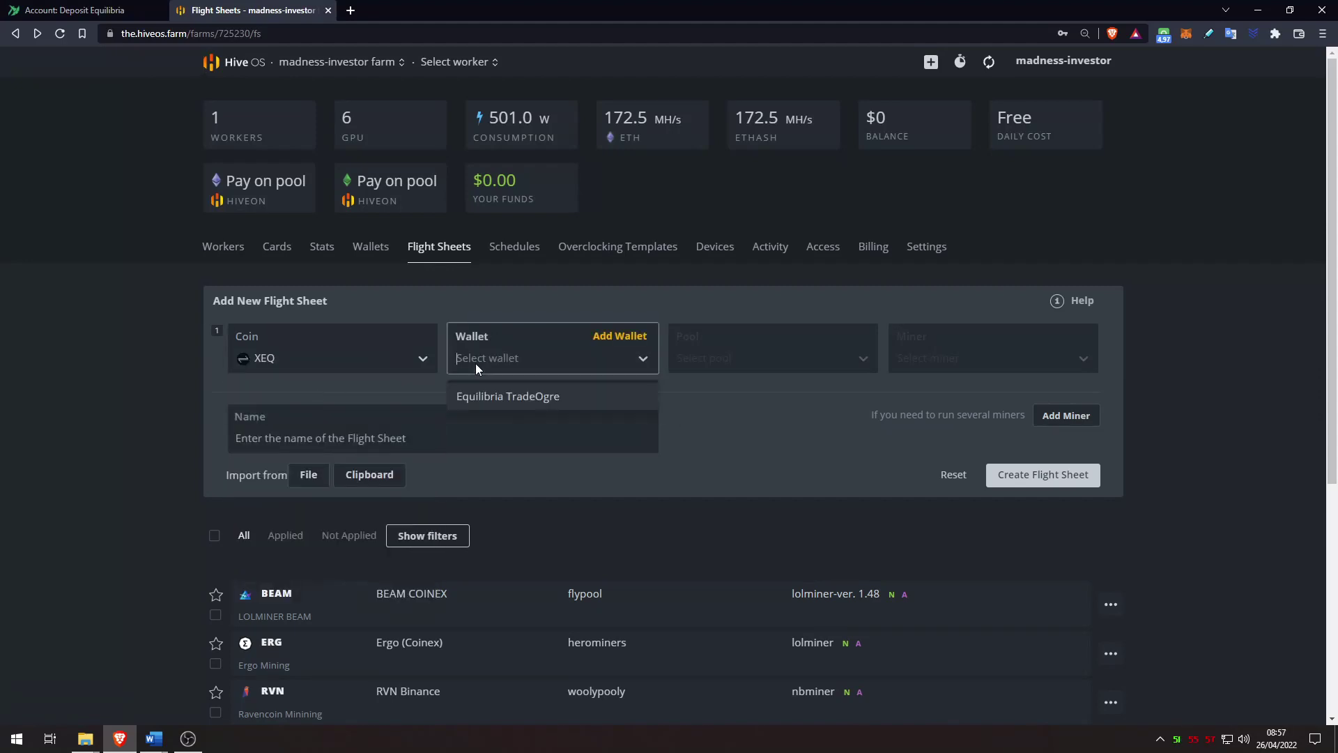
pyautogui.click(517, 398)
# Step: Choose the herominers pool with Brazil, USA (West), USA (East) and Canada (East) servers
pyautogui.click(738, 360)
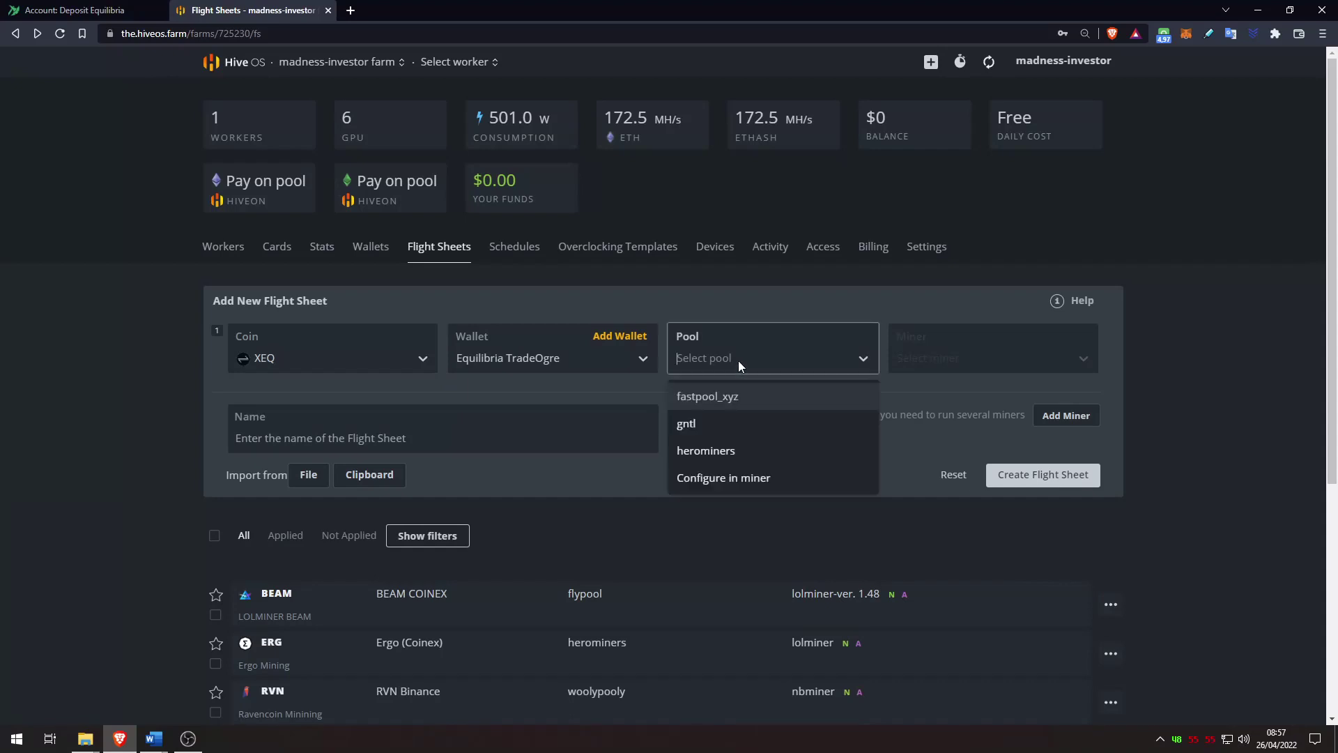
pyautogui.click(734, 452)
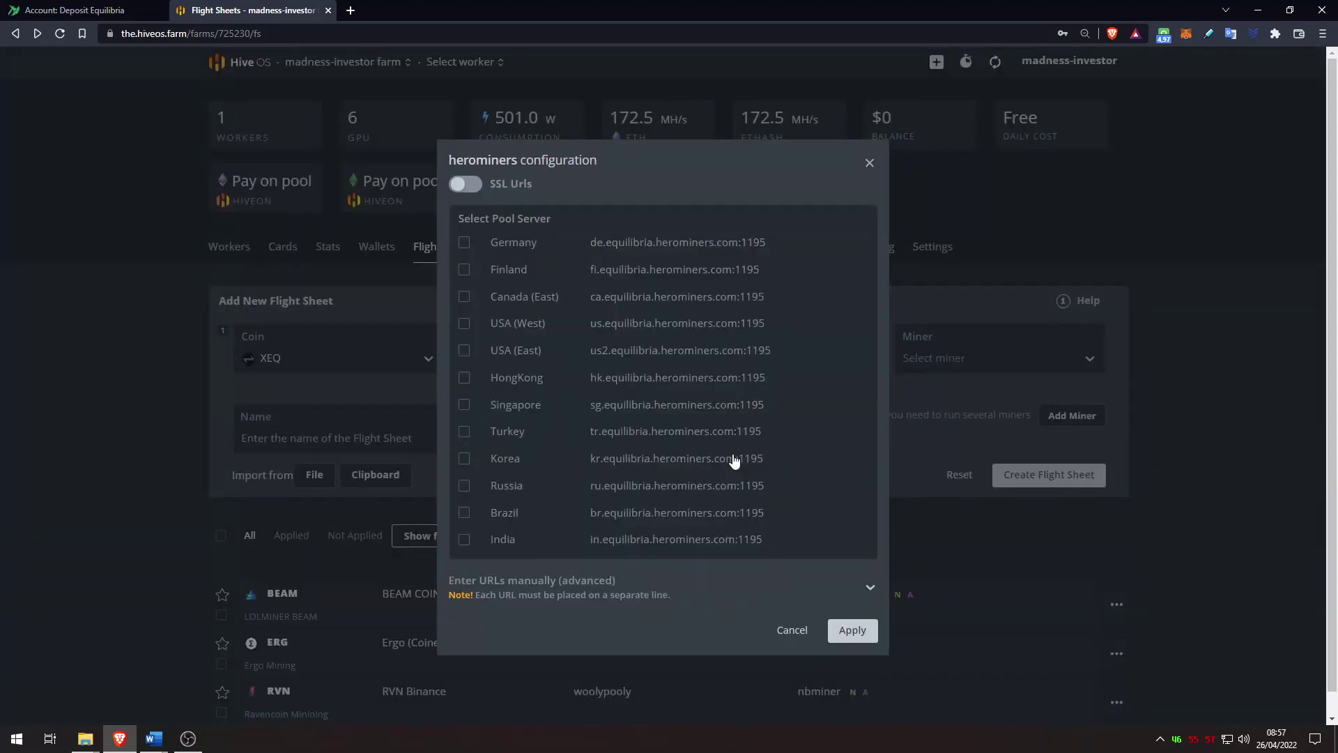
pyautogui.click(547, 518)
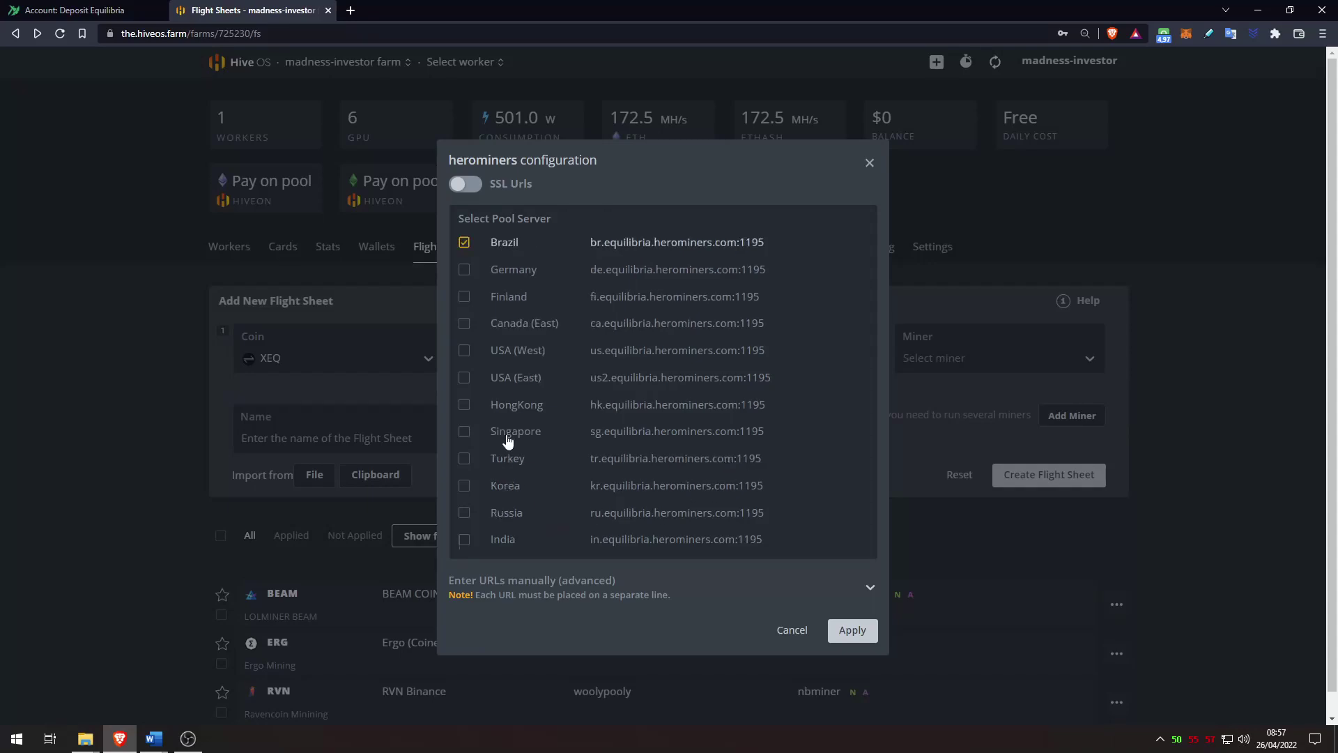
pyautogui.click(519, 349)
pyautogui.click(521, 377)
pyautogui.click(509, 377)
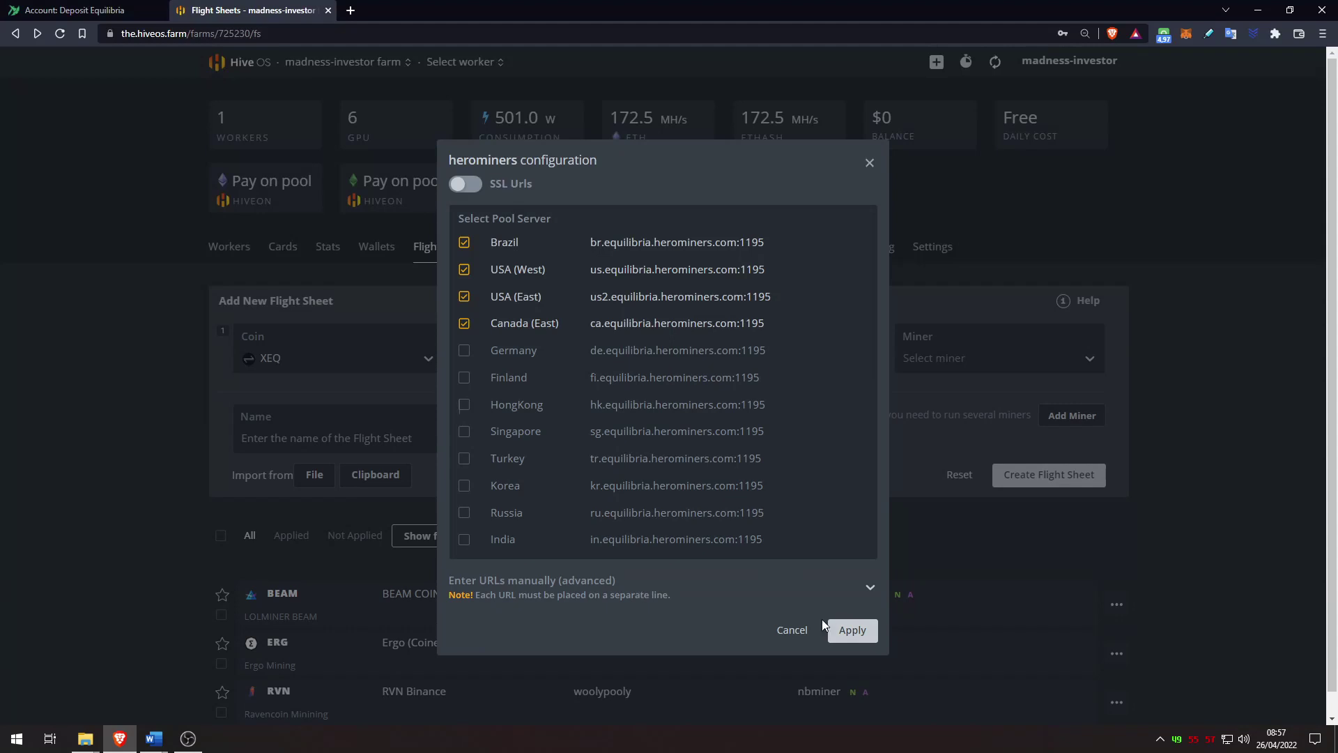
pyautogui.click(853, 630)
pyautogui.click(964, 358)
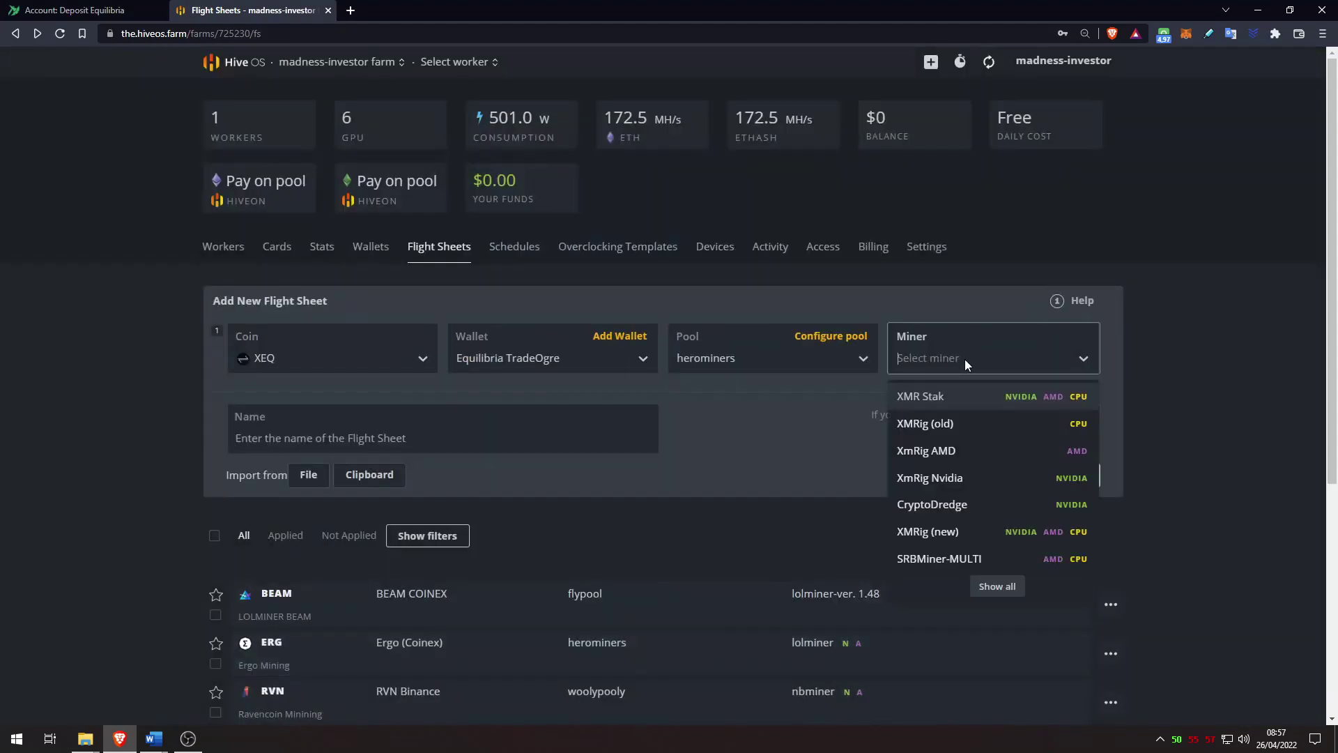
# Step: Select CryptoDredge as the miner and set its pass value to MadNvidiaHive
pyautogui.write('cry')
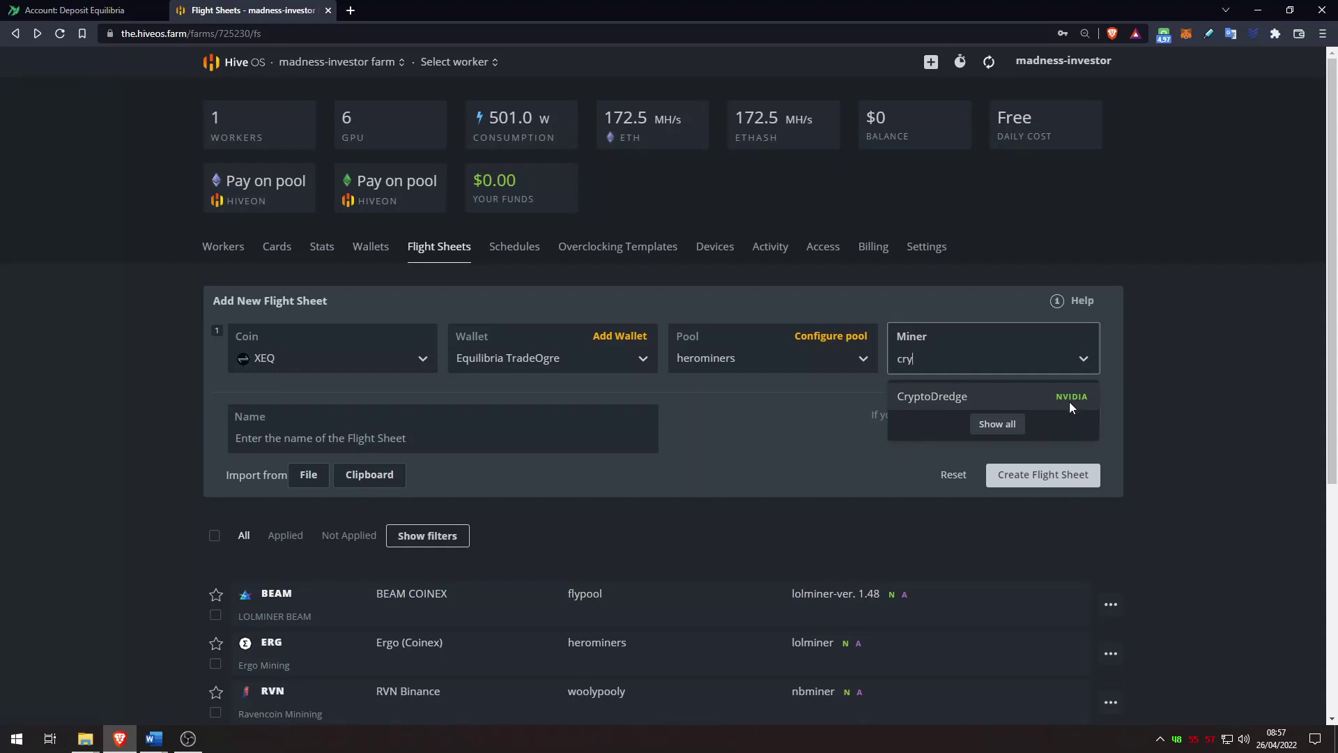
pyautogui.click(1011, 395)
pyautogui.click(1049, 335)
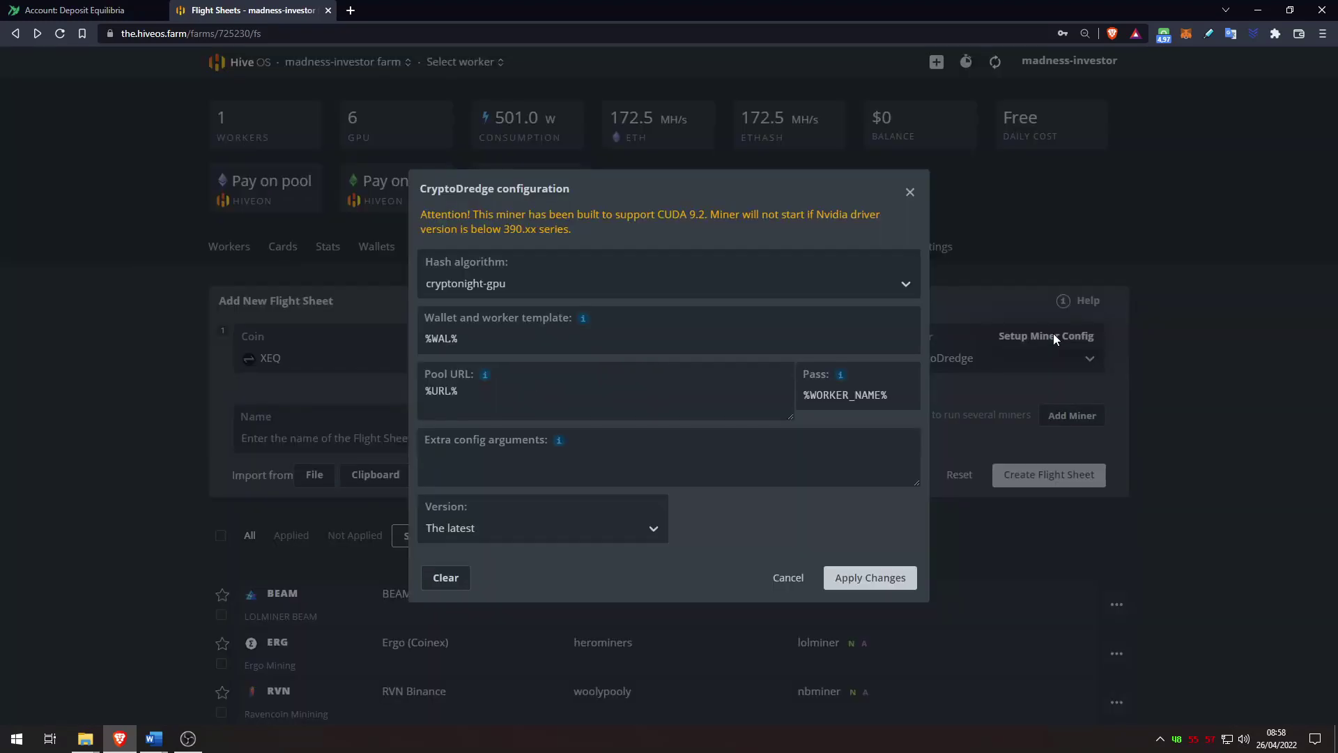
pyautogui.click(831, 461)
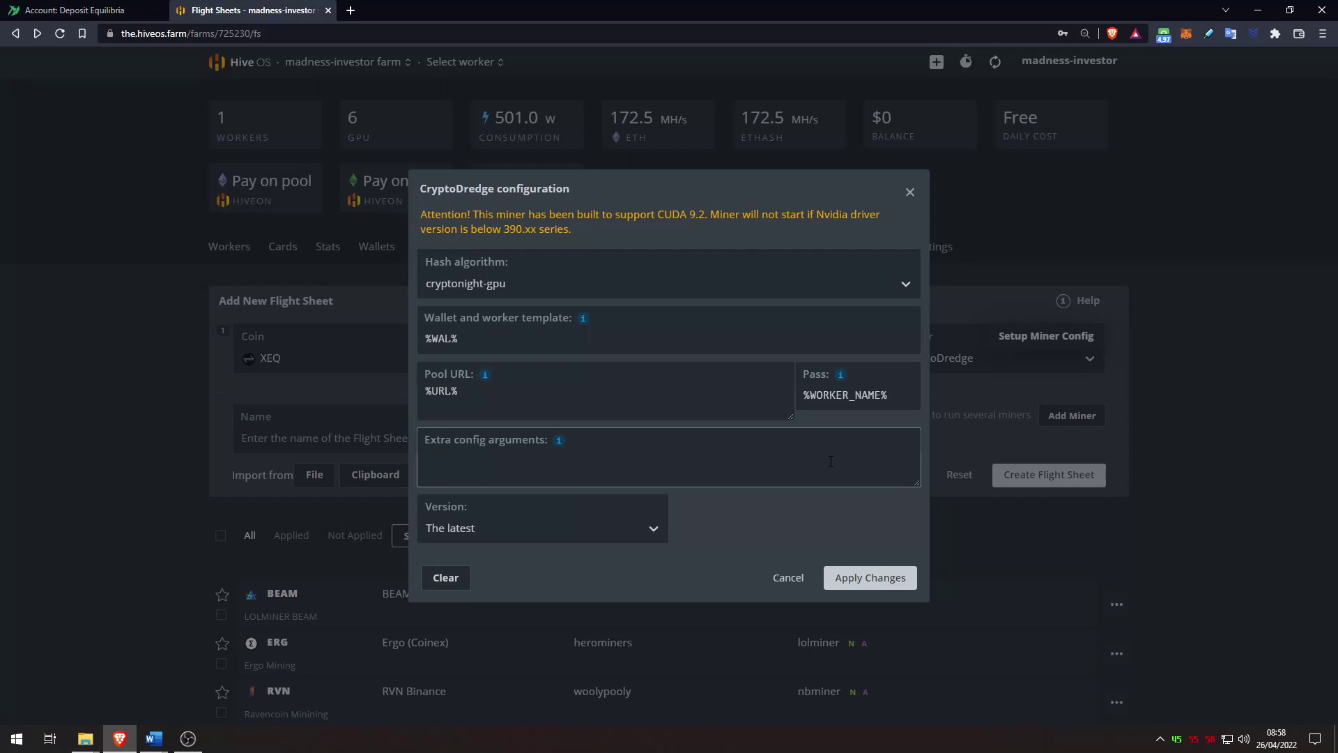
pyautogui.hotkey('shift', 'Tab')
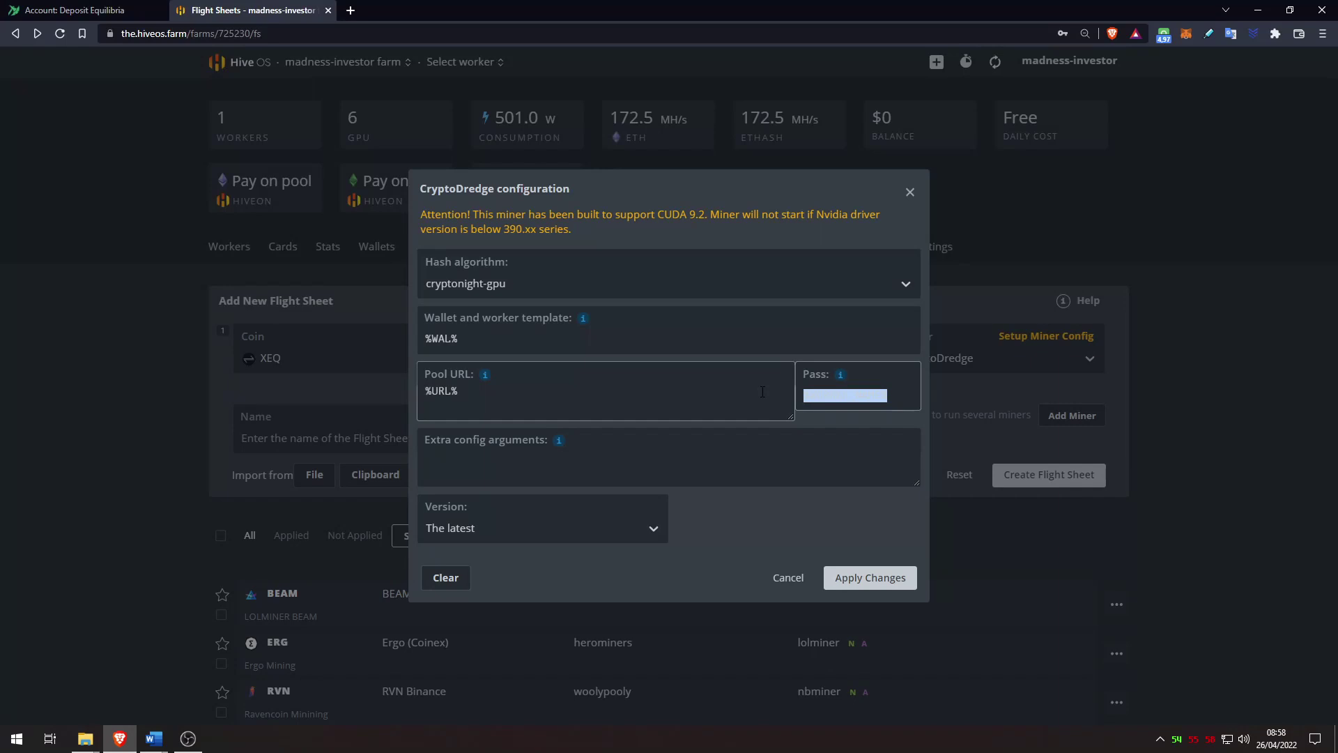
pyautogui.write('MadNvidiaHive')
pyautogui.moveTo(559, 446)
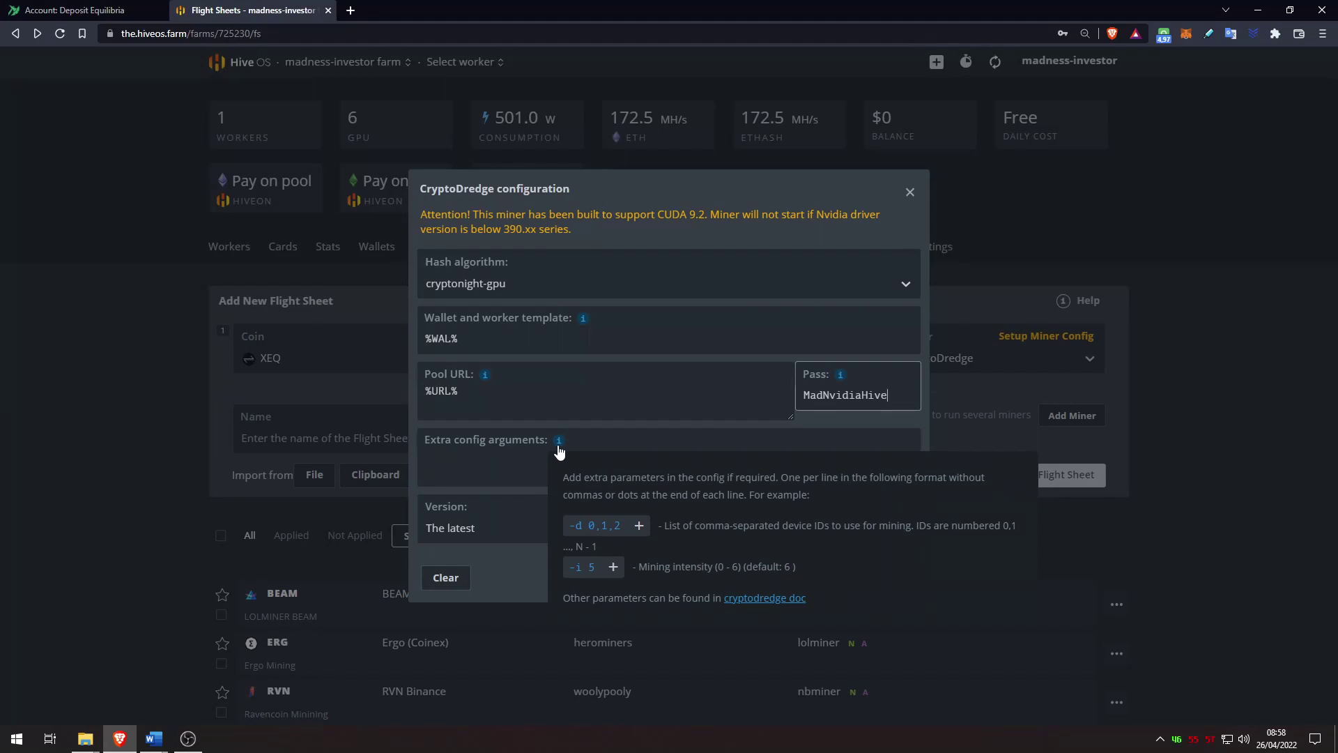
pyautogui.click(526, 470)
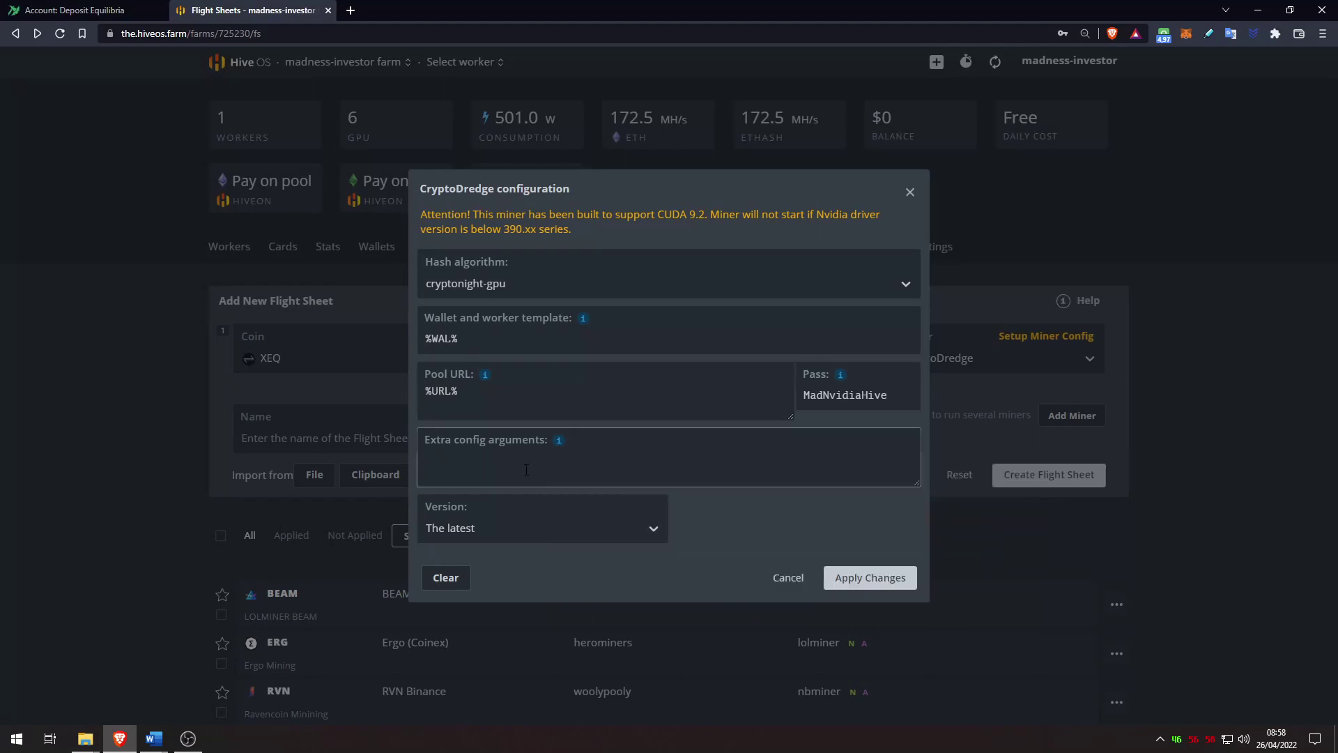
pyautogui.press('Tab')
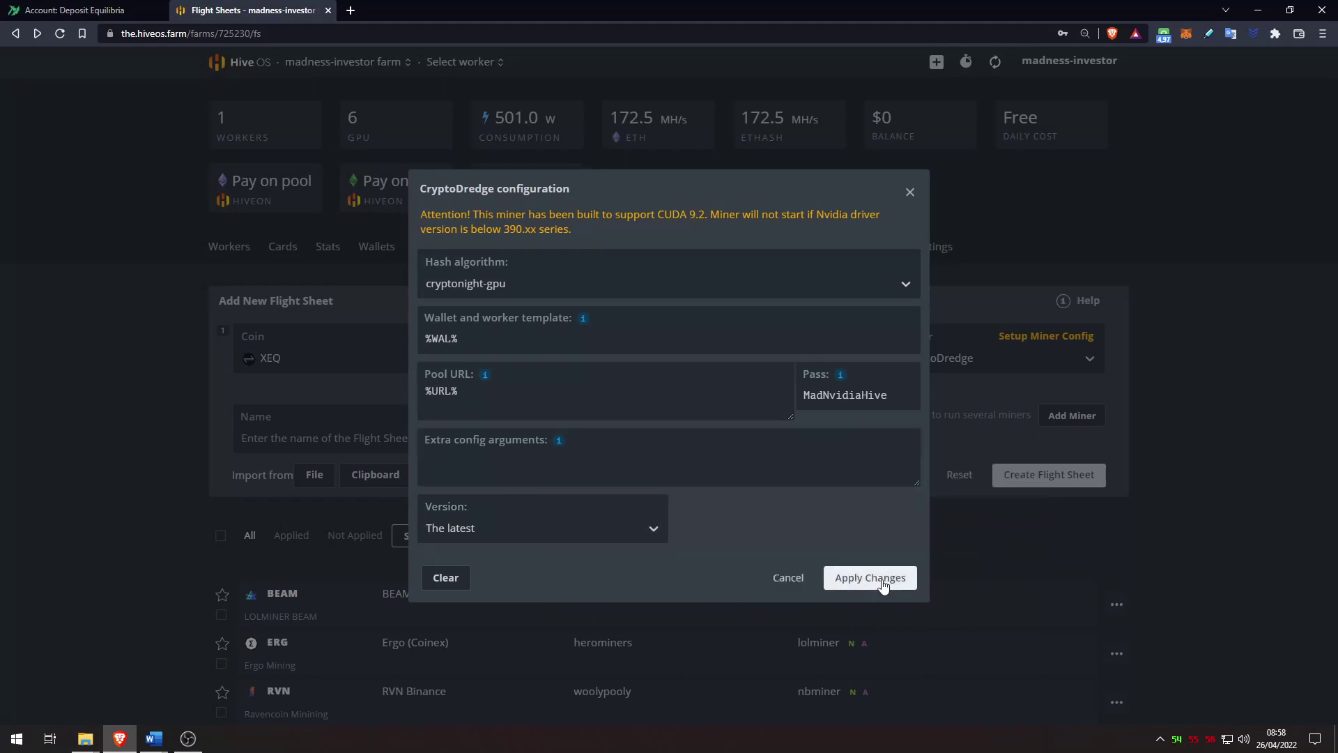
pyautogui.click(870, 577)
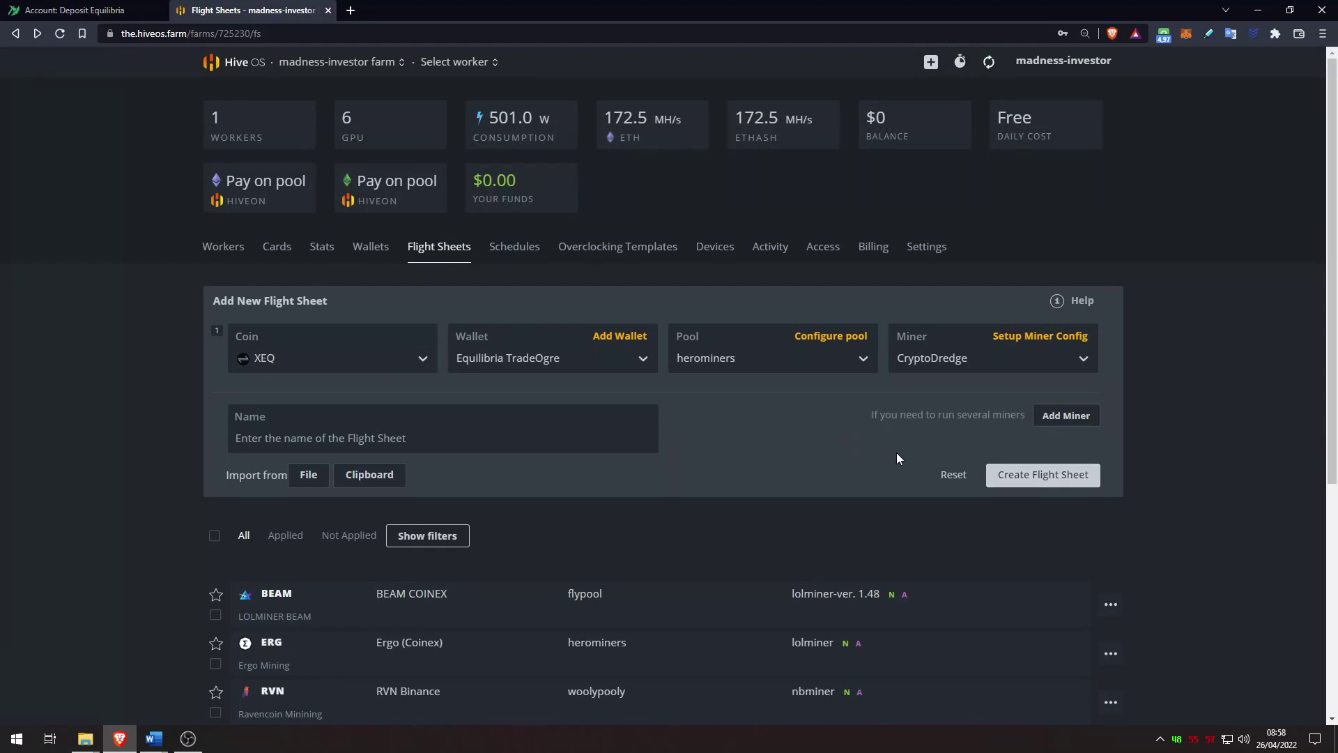
# Step: Type a throwaway flight sheet name and clear it again
pyautogui.click(562, 441)
pyautogui.write('fjsajfiosjaofjisoaoji')
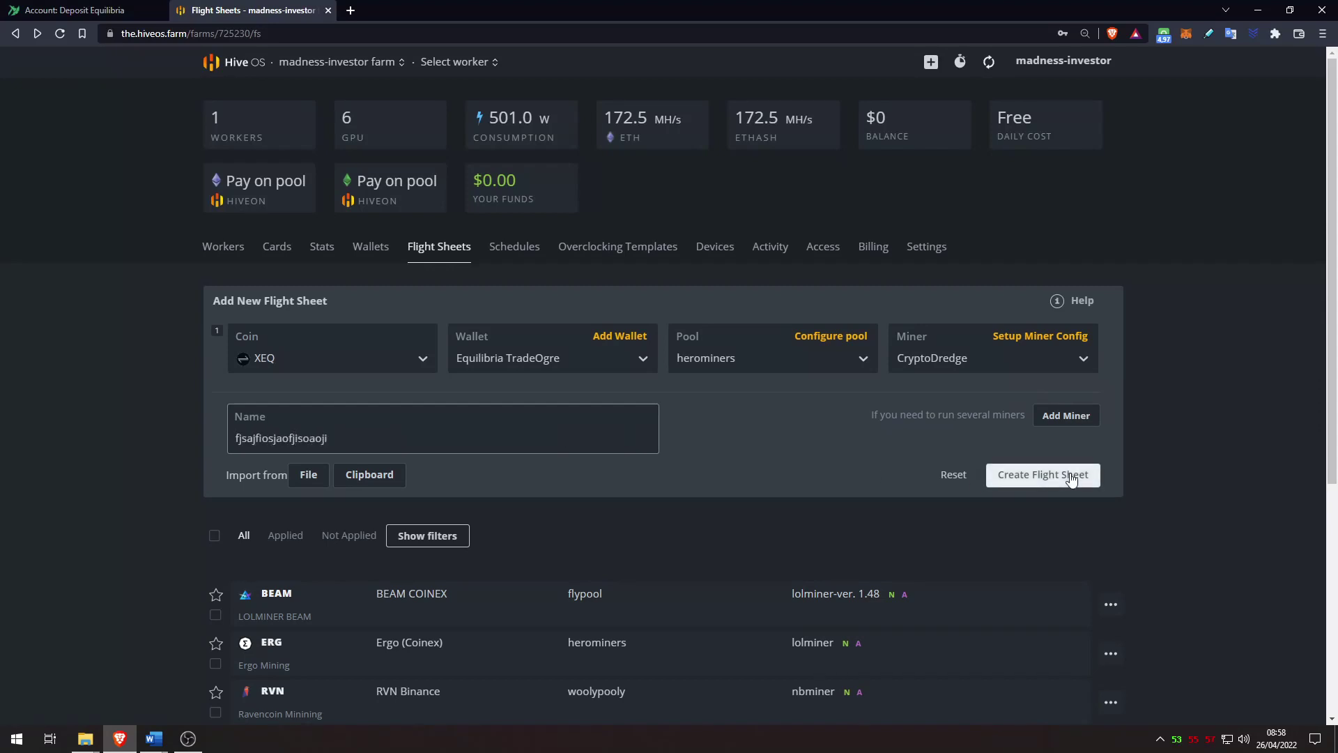
pyautogui.hotkey('ctrl', 'a')
pyautogui.press('BackSpace')
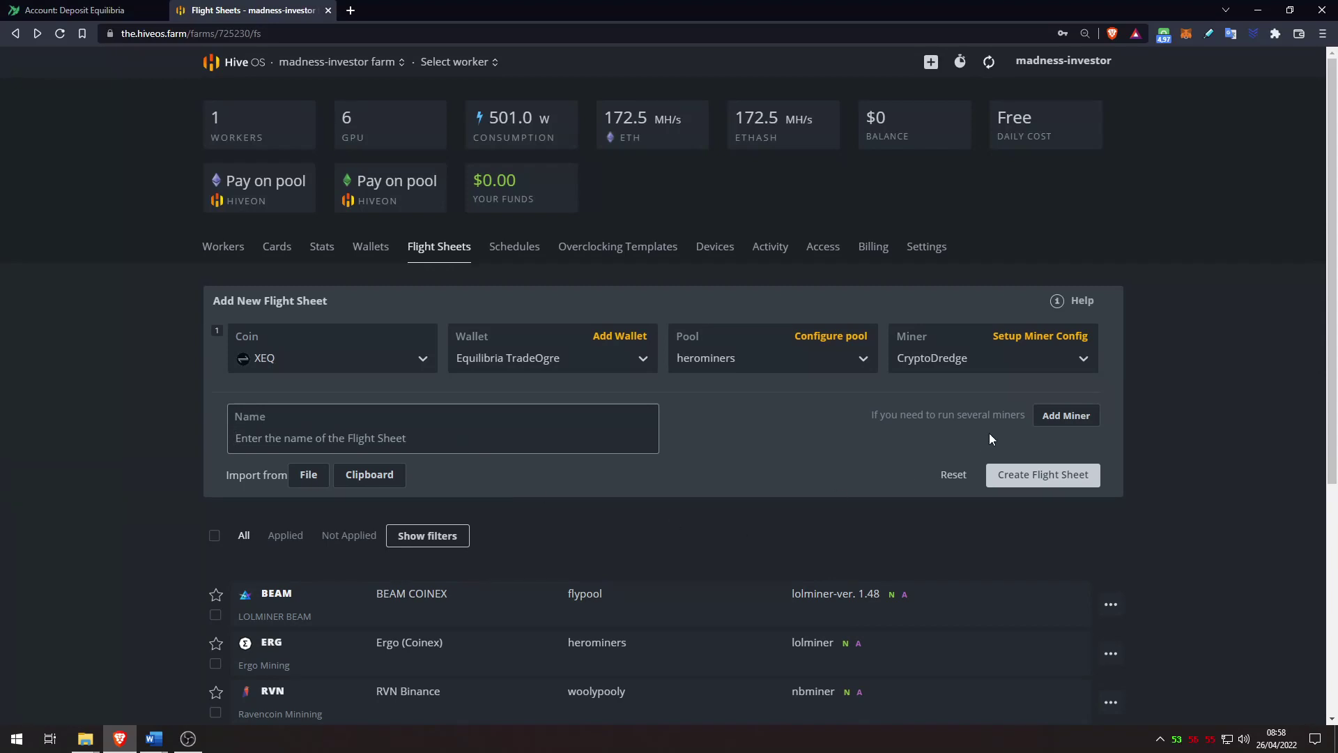
# Step: Add a second miner row set to XEQ with the Equilibria TradeOgre wallet
pyautogui.click(1065, 415)
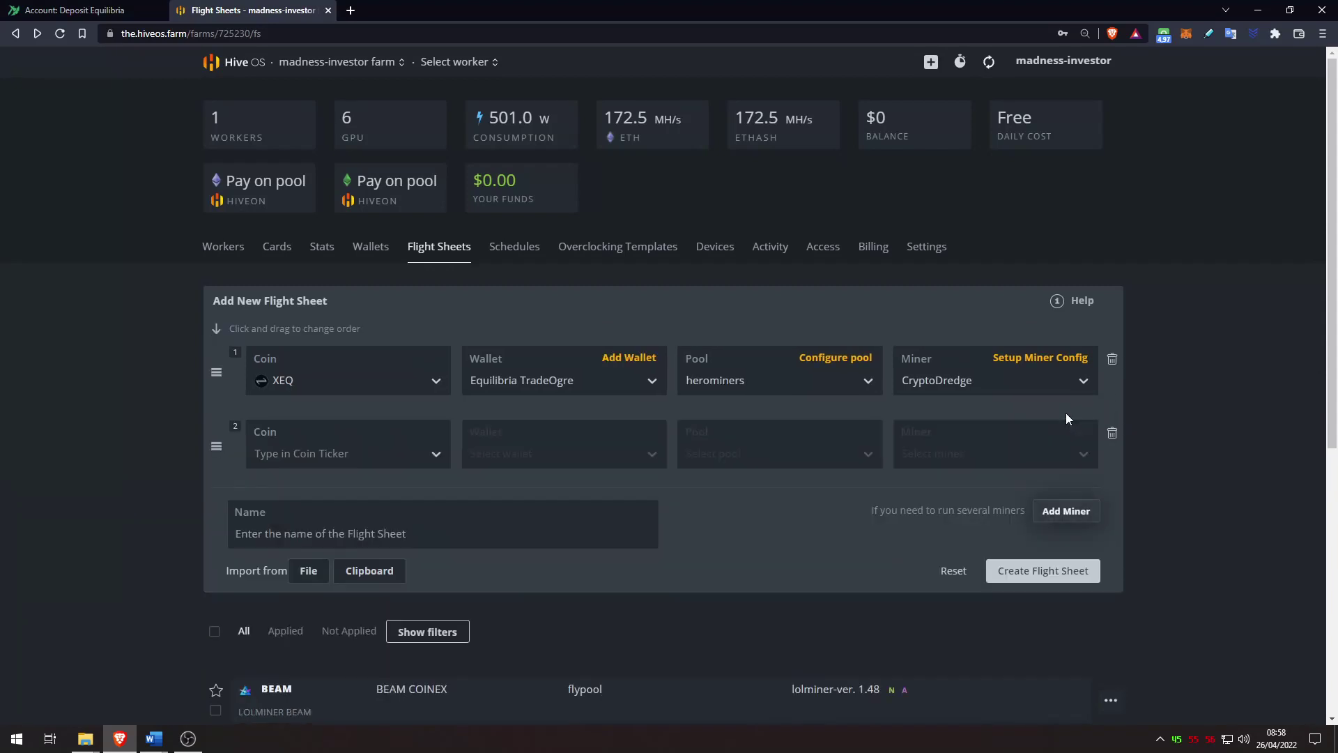
pyautogui.click(372, 456)
pyautogui.write('xe')
pyautogui.click(318, 494)
pyautogui.click(543, 453)
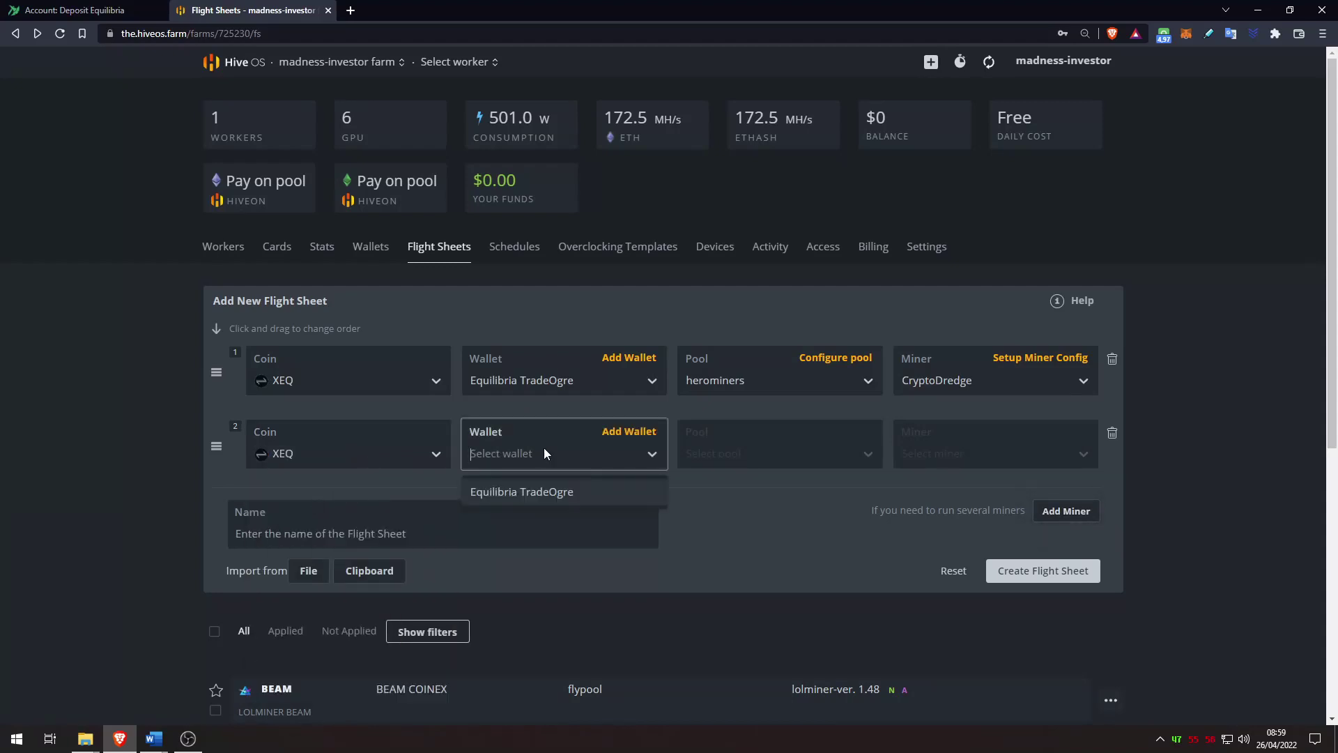
pyautogui.click(559, 492)
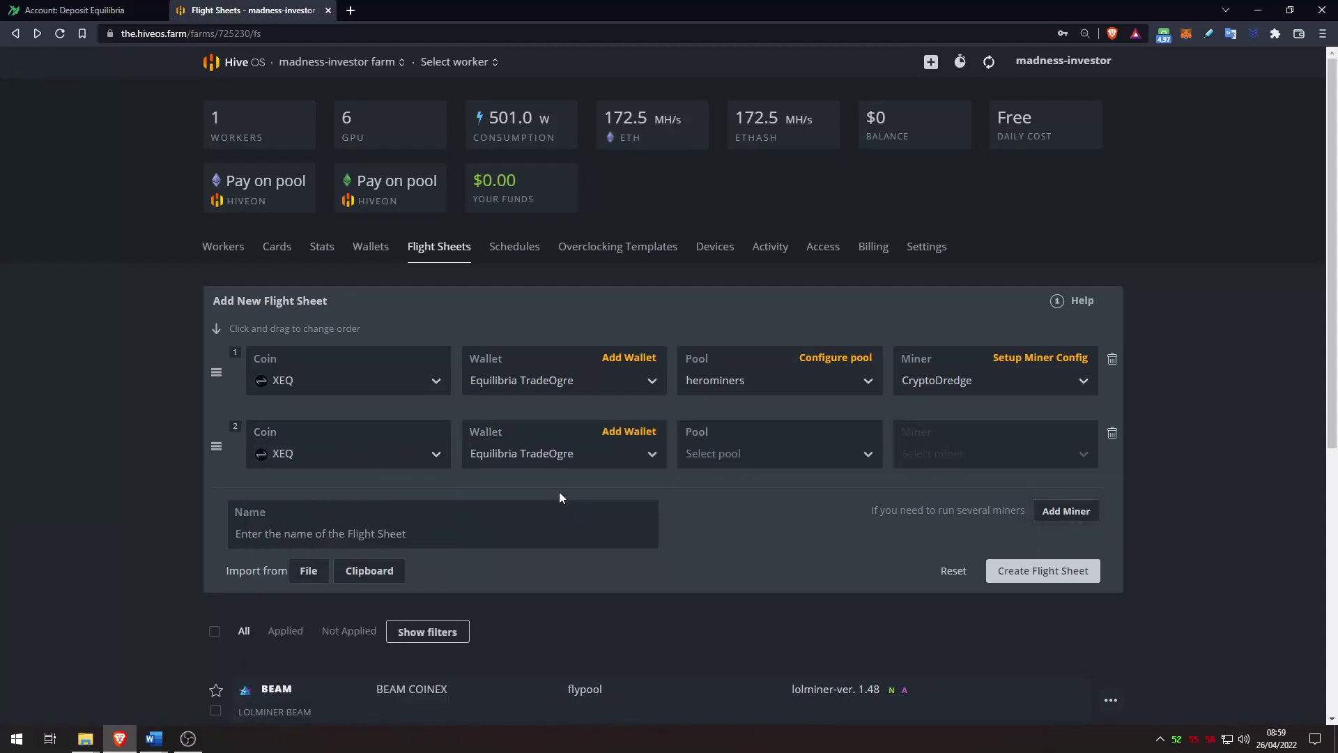
# Step: Give the second miner herominers with Brazil, USA (West), USA (East) and Canada (East) servers
pyautogui.click(791, 458)
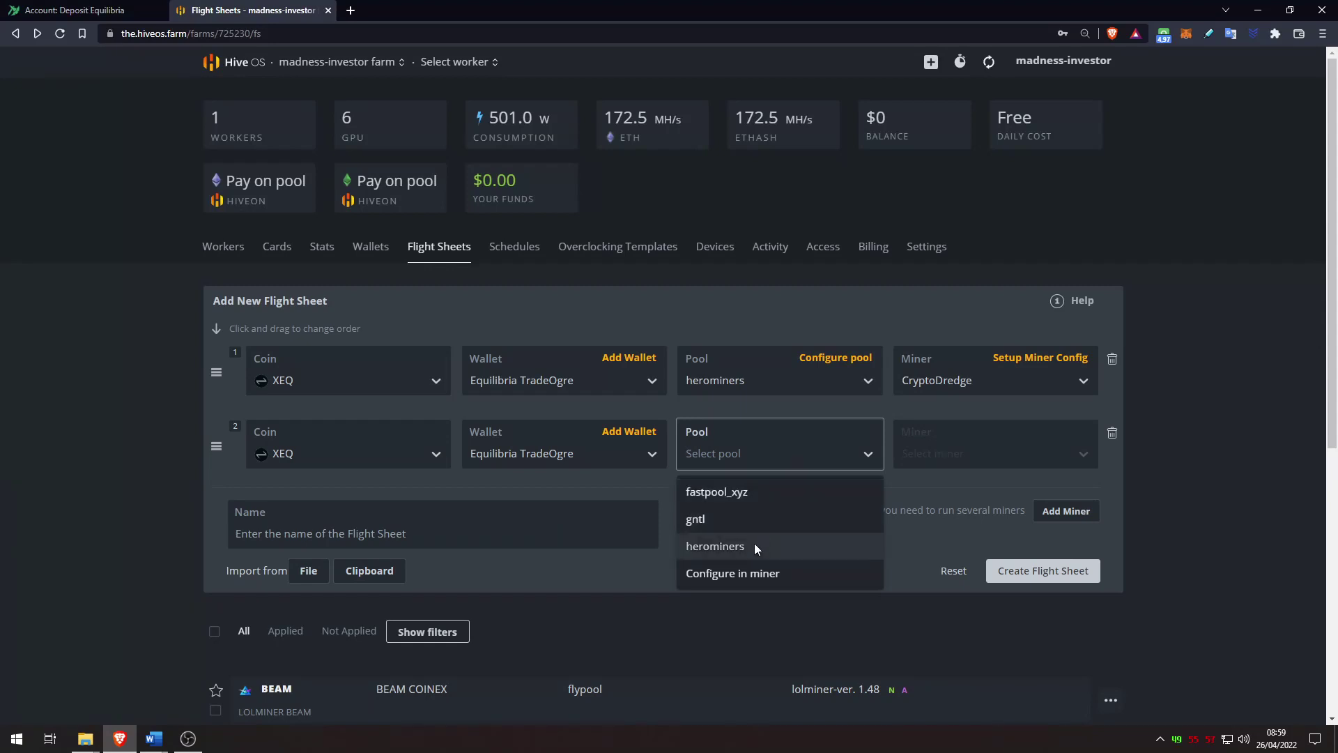
pyautogui.click(754, 543)
pyautogui.click(667, 513)
pyautogui.click(543, 353)
pyautogui.click(519, 376)
pyautogui.click(519, 378)
pyautogui.click(850, 632)
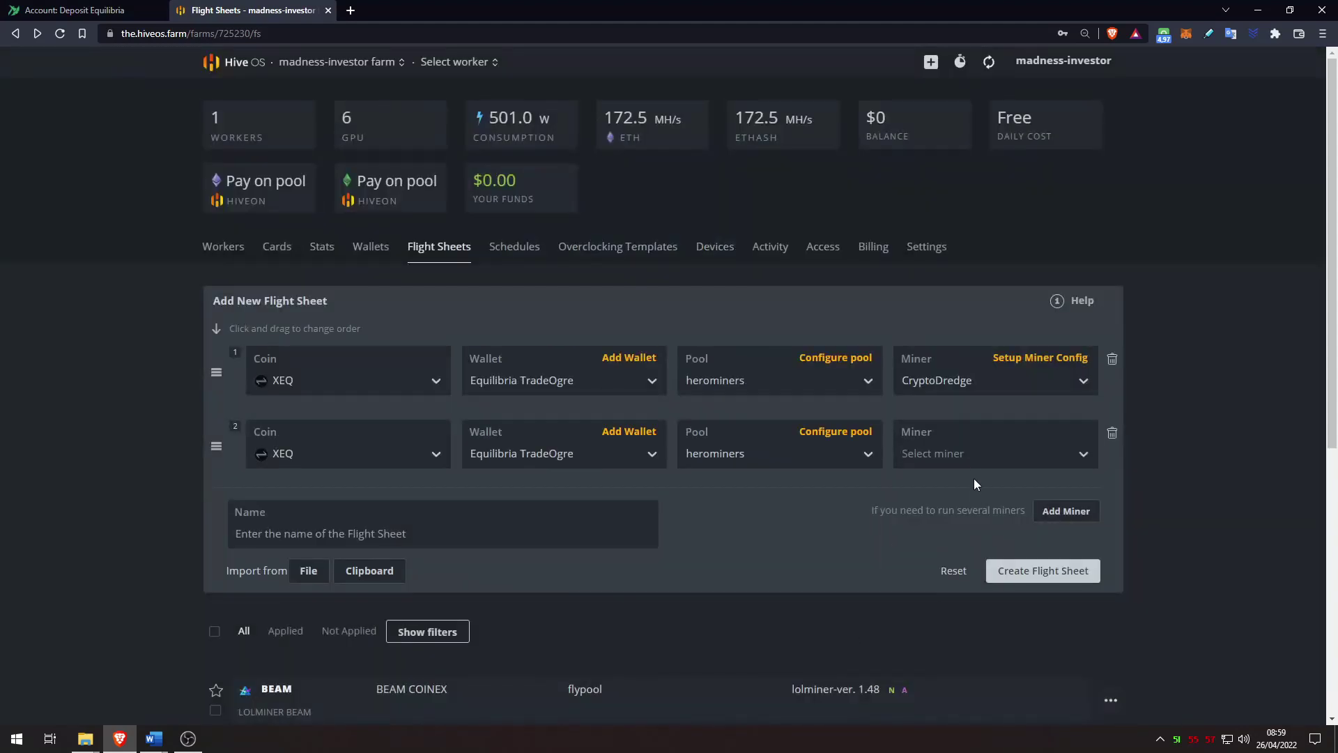
# Step: Choose SRBMiner-MULTI as the second miner and bring up its miner config
pyautogui.click(967, 458)
pyautogui.write('sr')
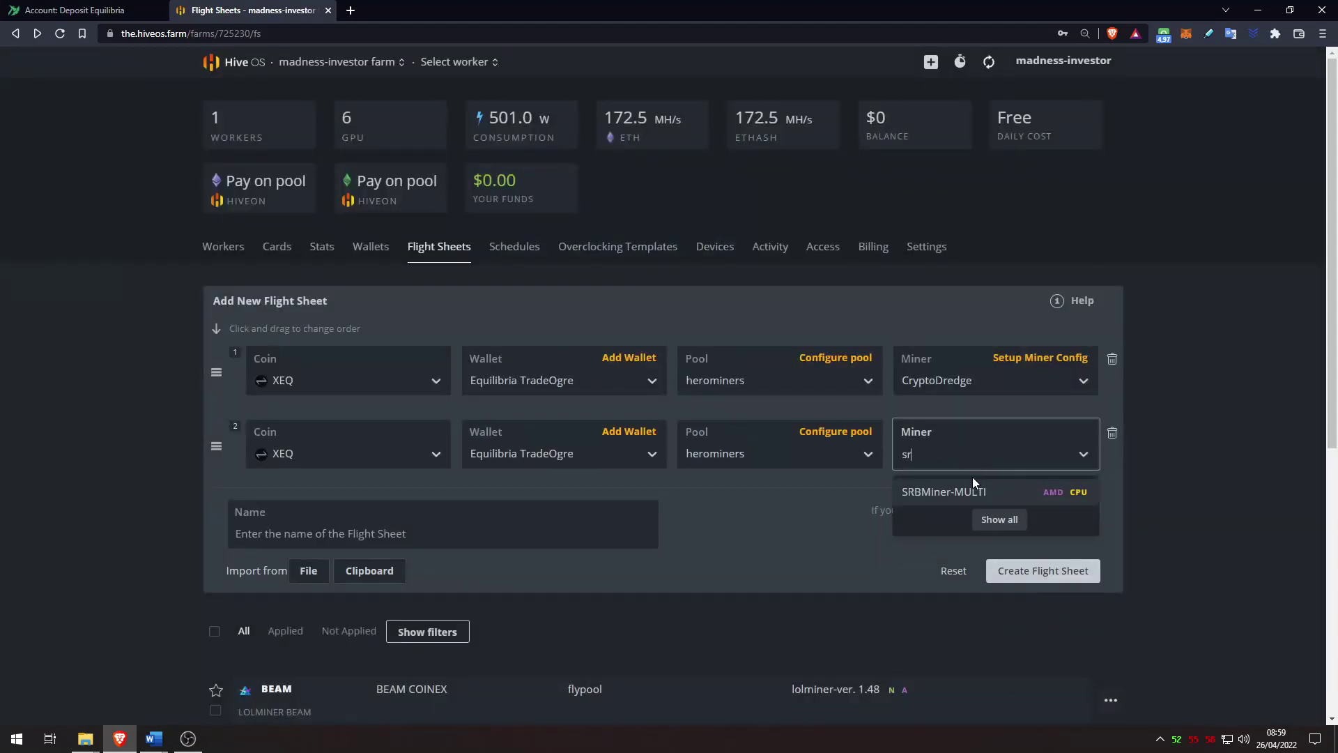
pyautogui.click(970, 490)
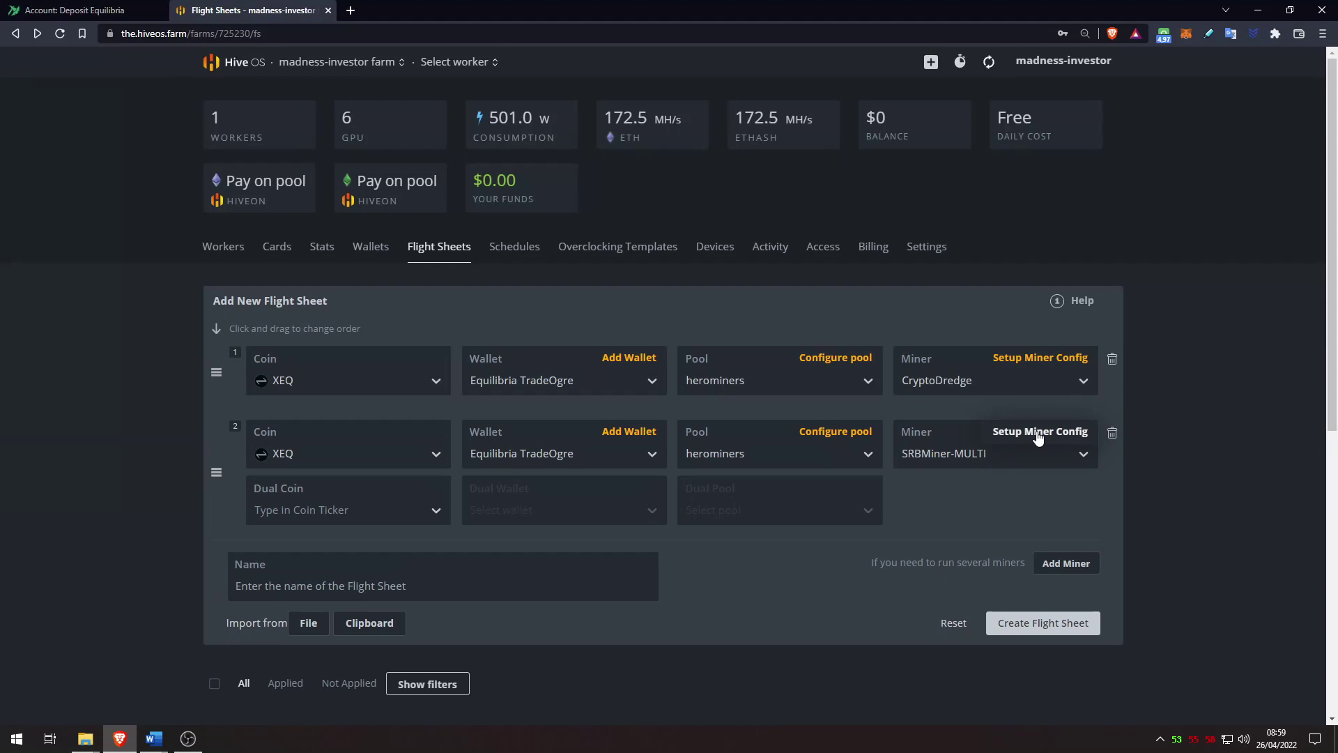
pyautogui.click(1035, 431)
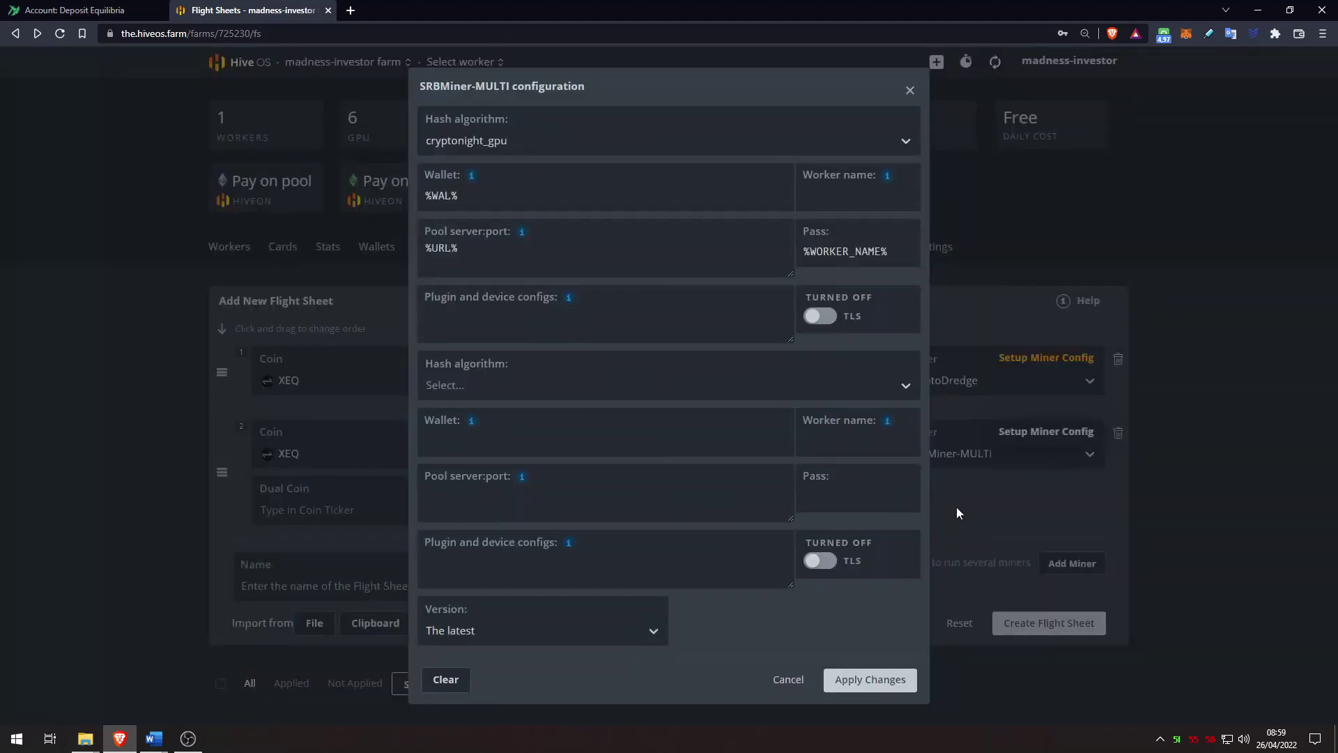
# Step: Add --disable-cpu to SRBMiner-MULTI's config, set its pass to MadAMDHive, and save the miner settings
pyautogui.moveTo(569, 301)
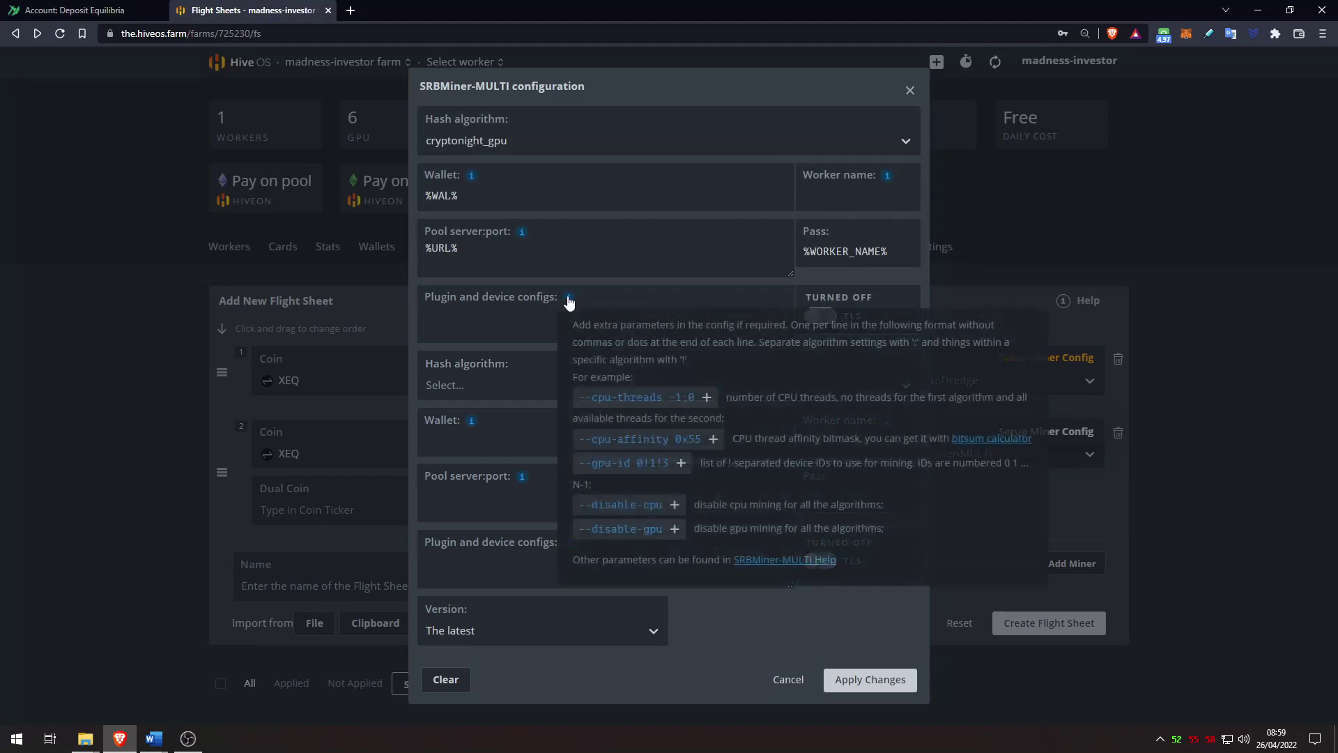
pyautogui.click(659, 505)
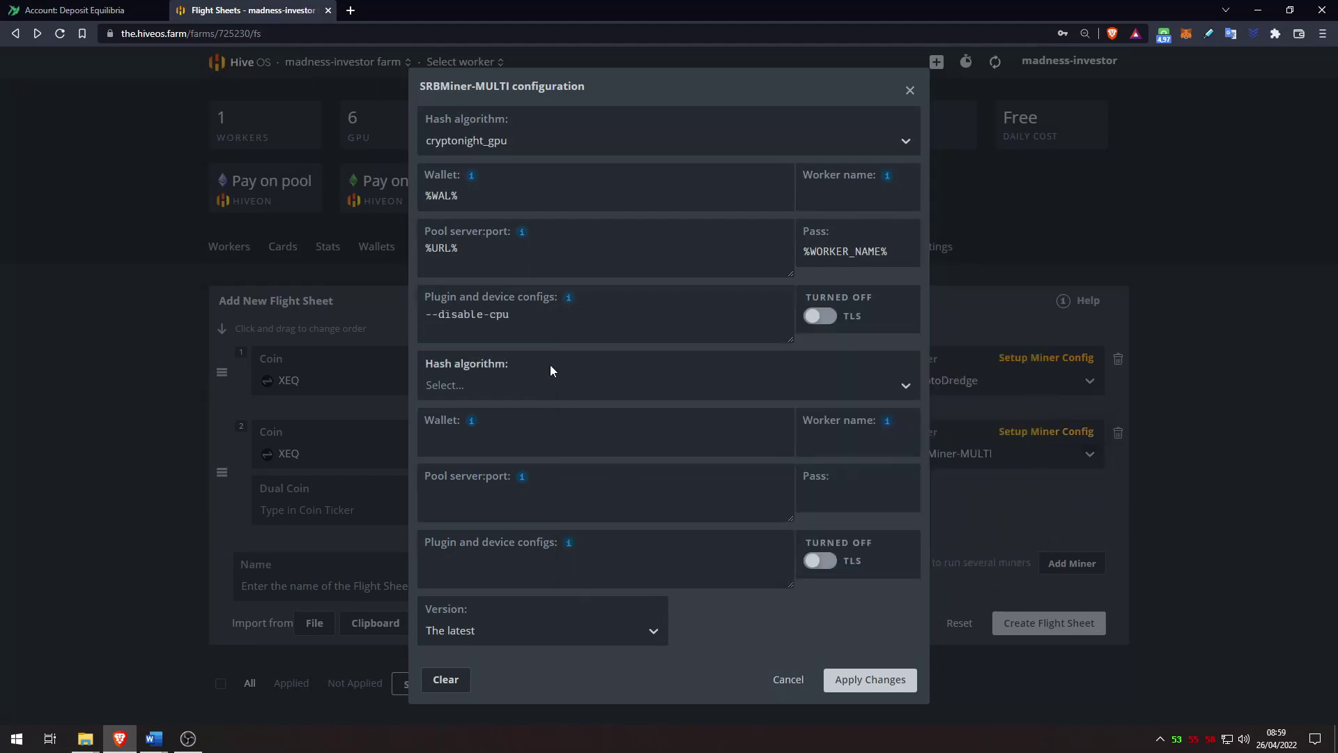
pyautogui.tripleClick(541, 324)
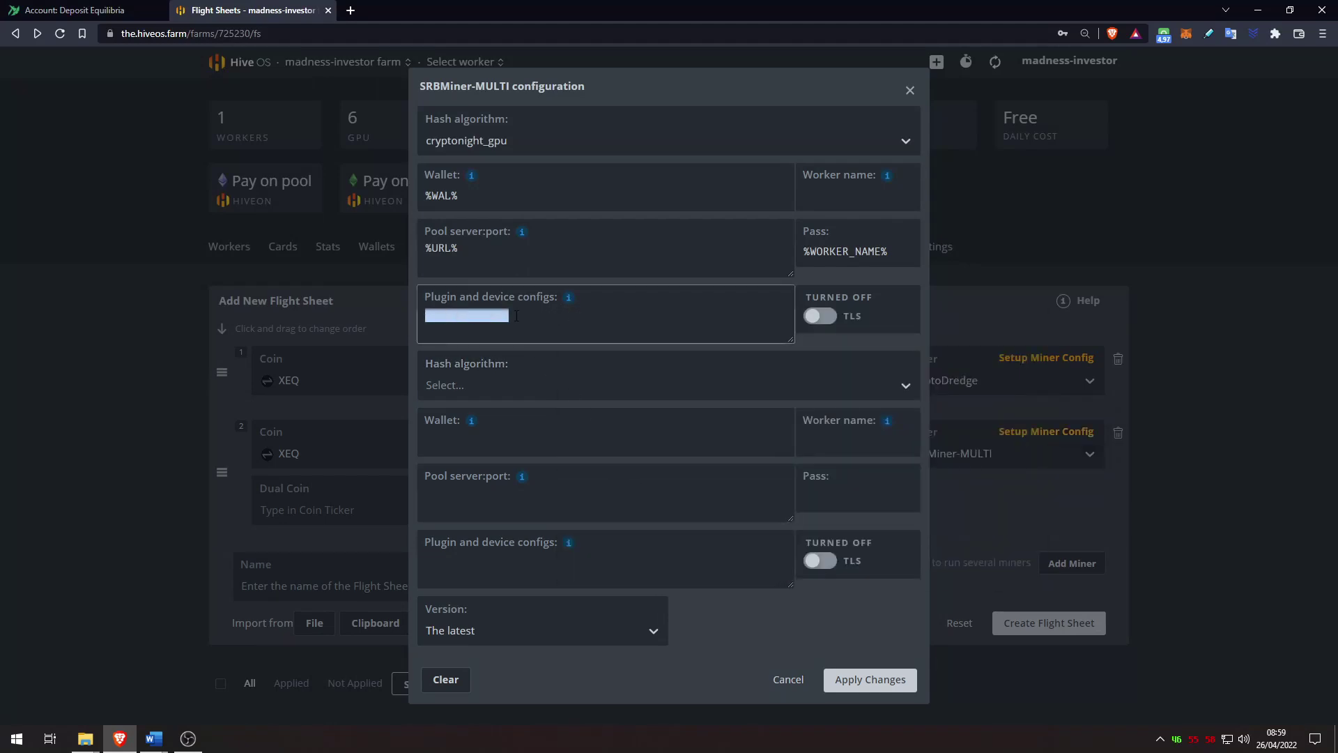
pyautogui.click(486, 314)
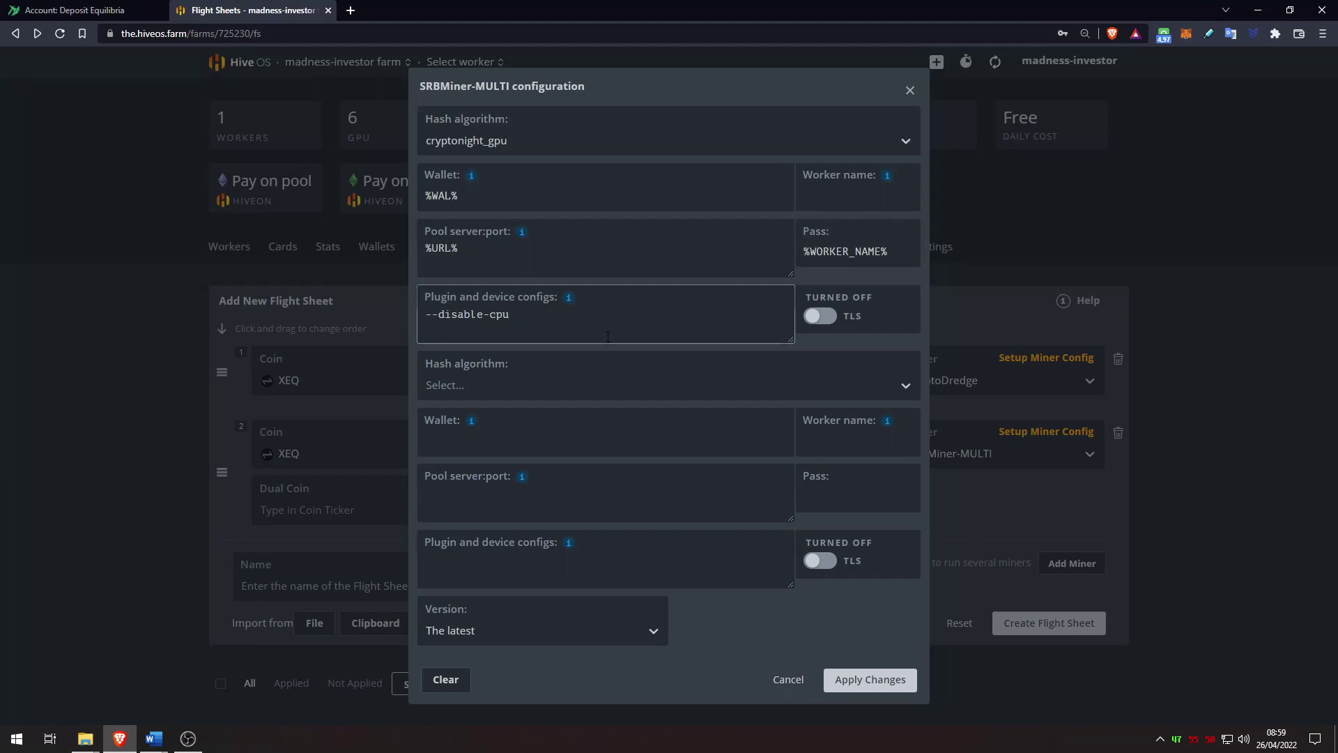
pyautogui.tripleClick(832, 258)
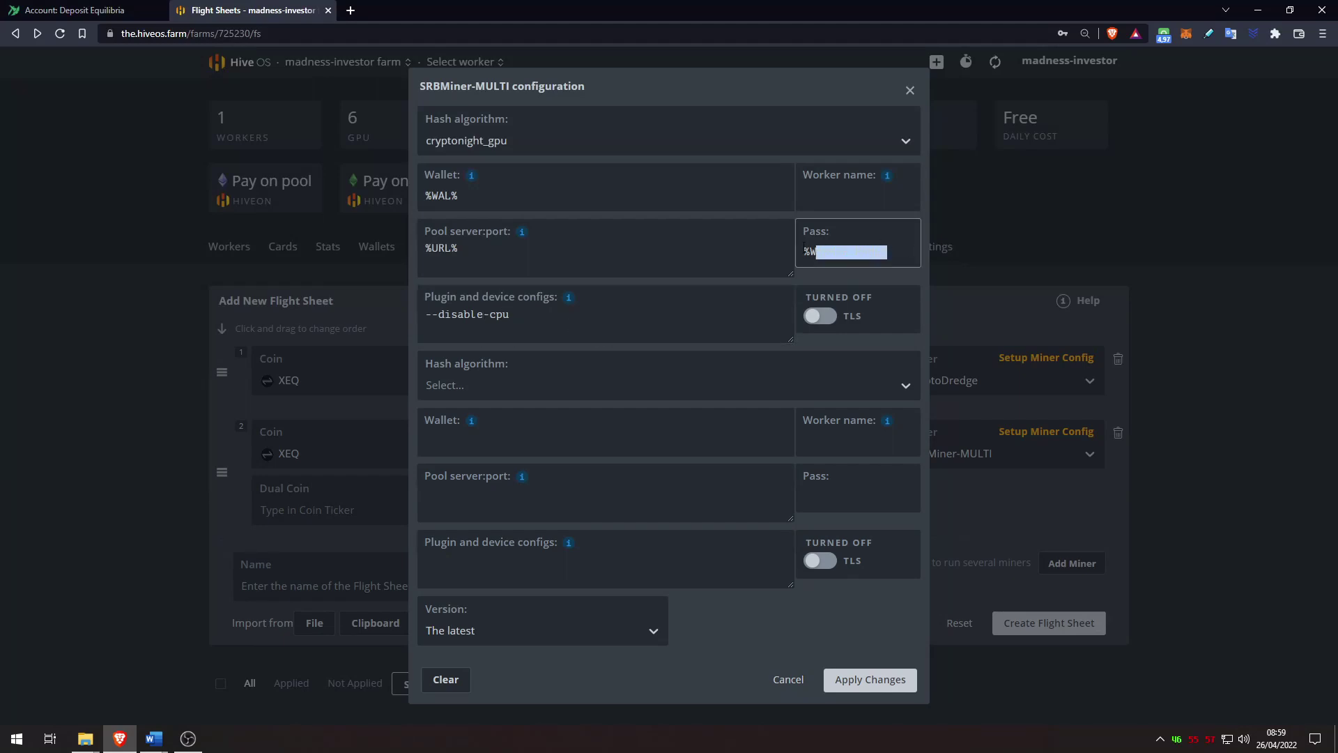
pyautogui.write('MadAMDHive')
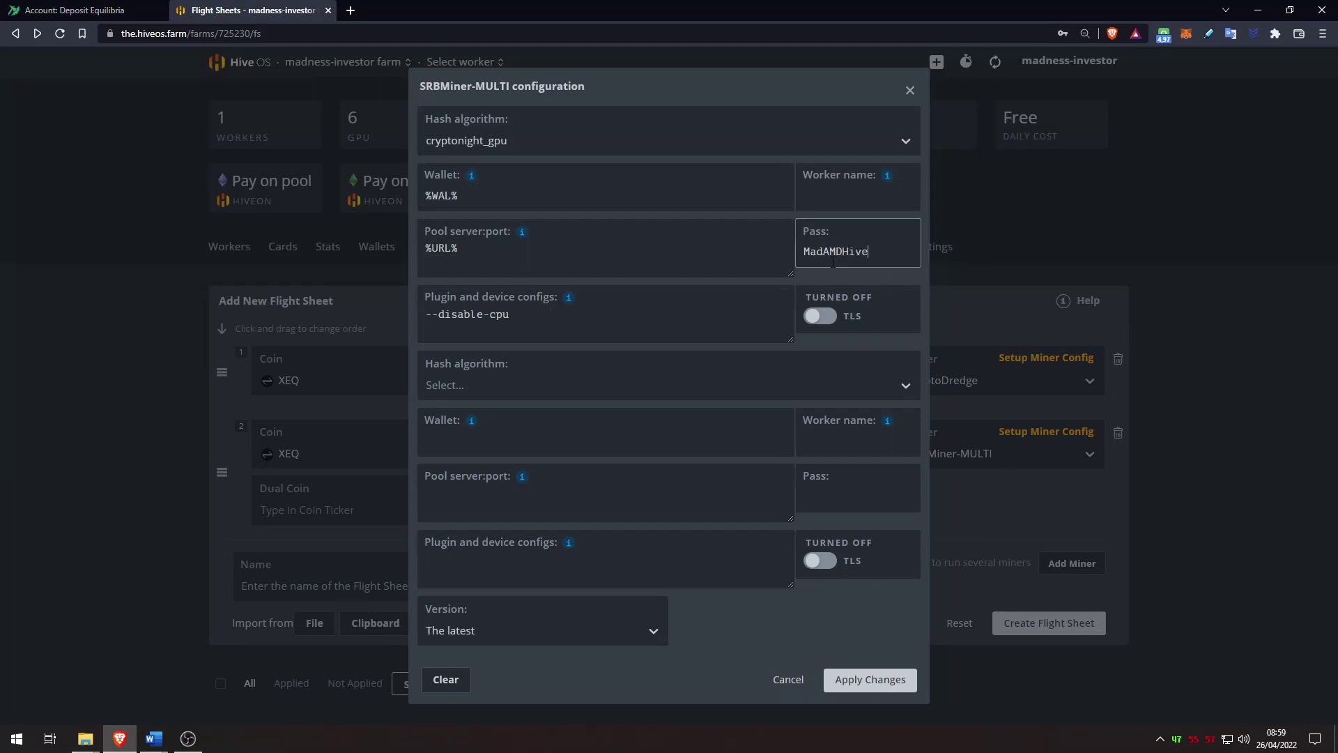
pyautogui.click(877, 682)
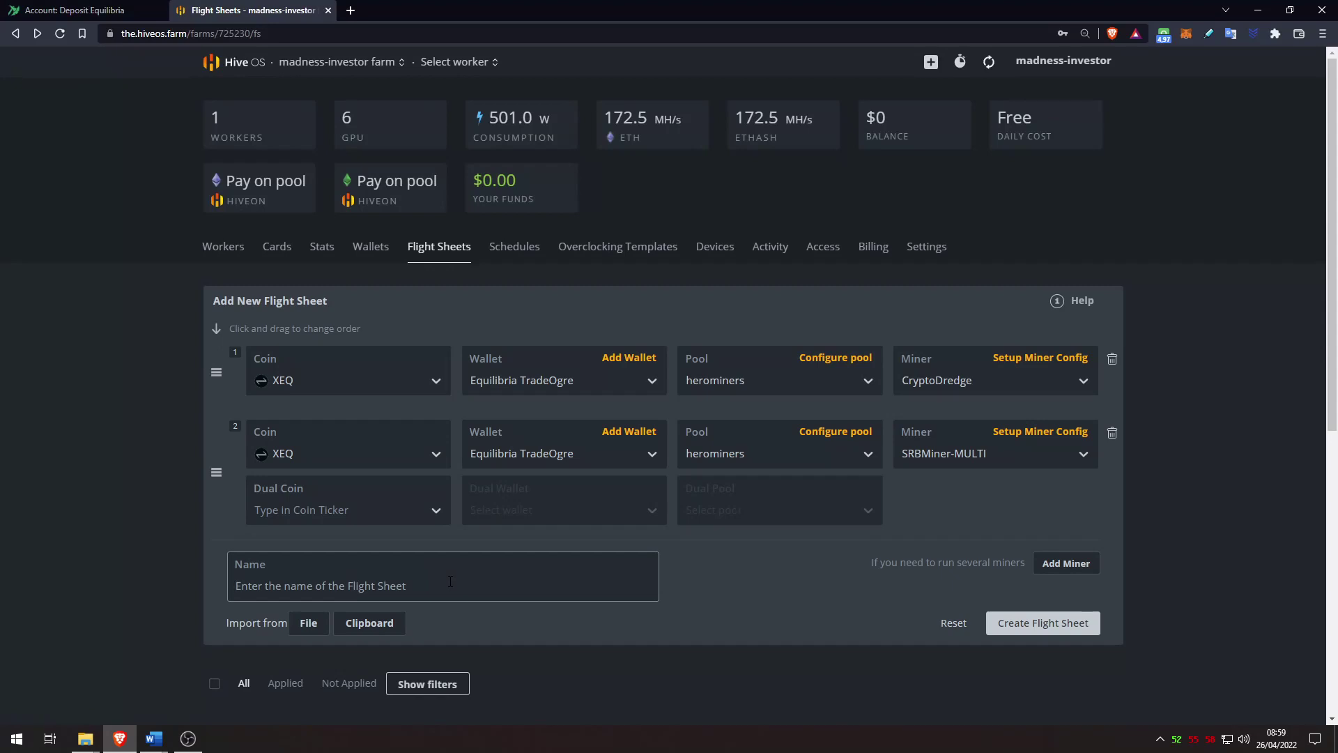
# Step: Create the XEQ flight sheet named 'Equilibria Mining', then pick madness1 from the worker list
pyautogui.write('Equilibria Mining')
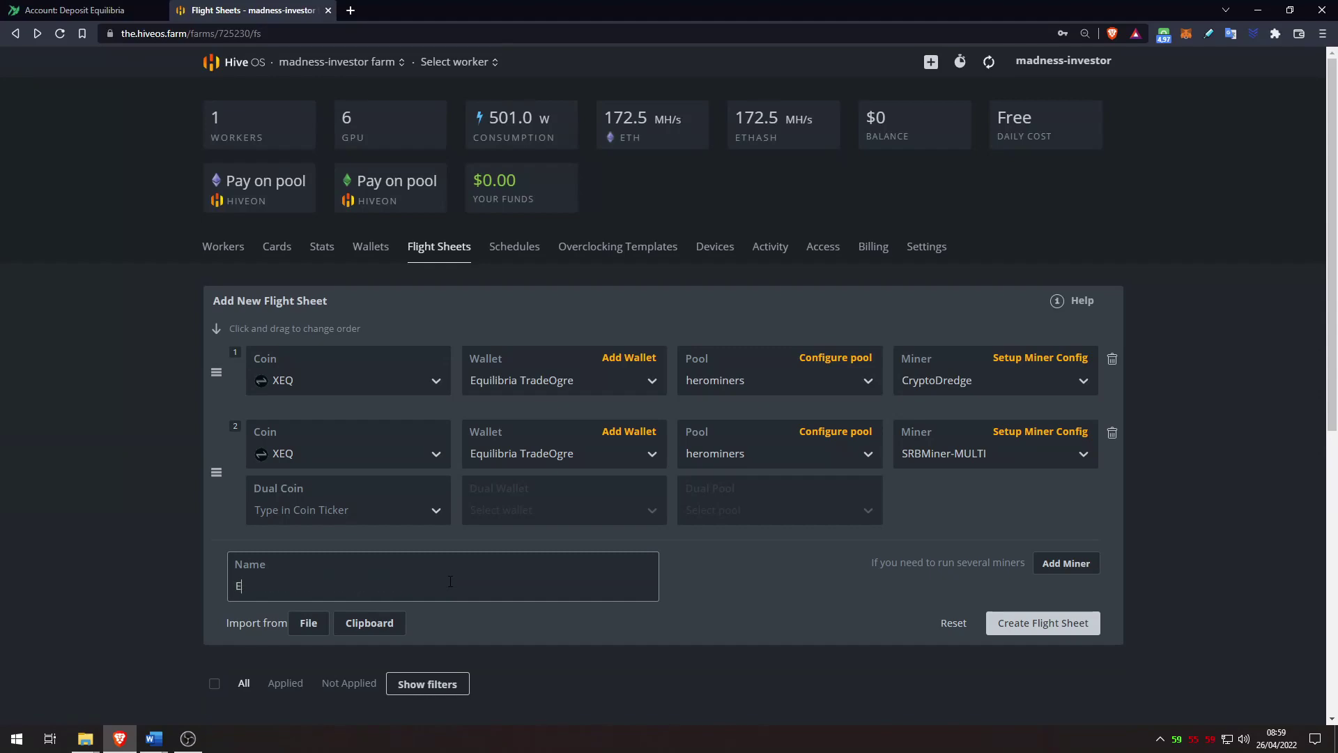
pyautogui.click(1061, 624)
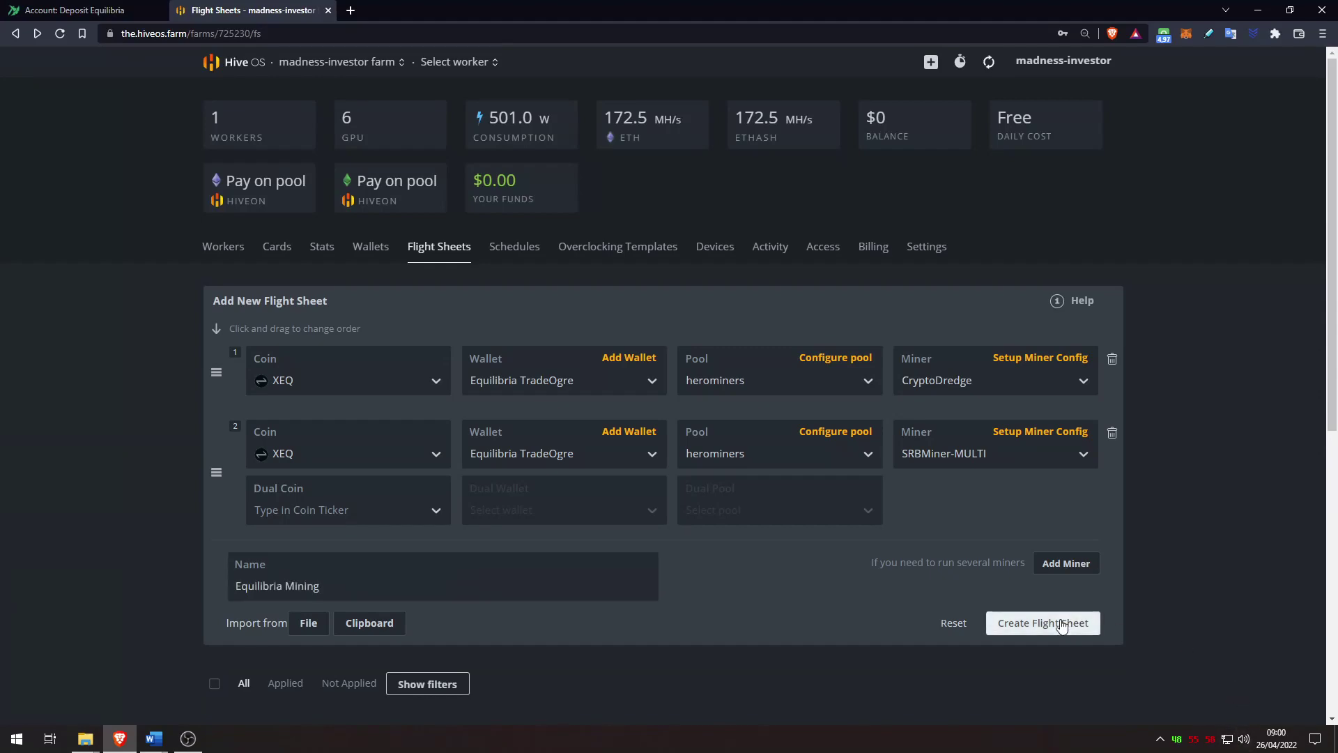
pyautogui.scroll(-8, 1061, 627)
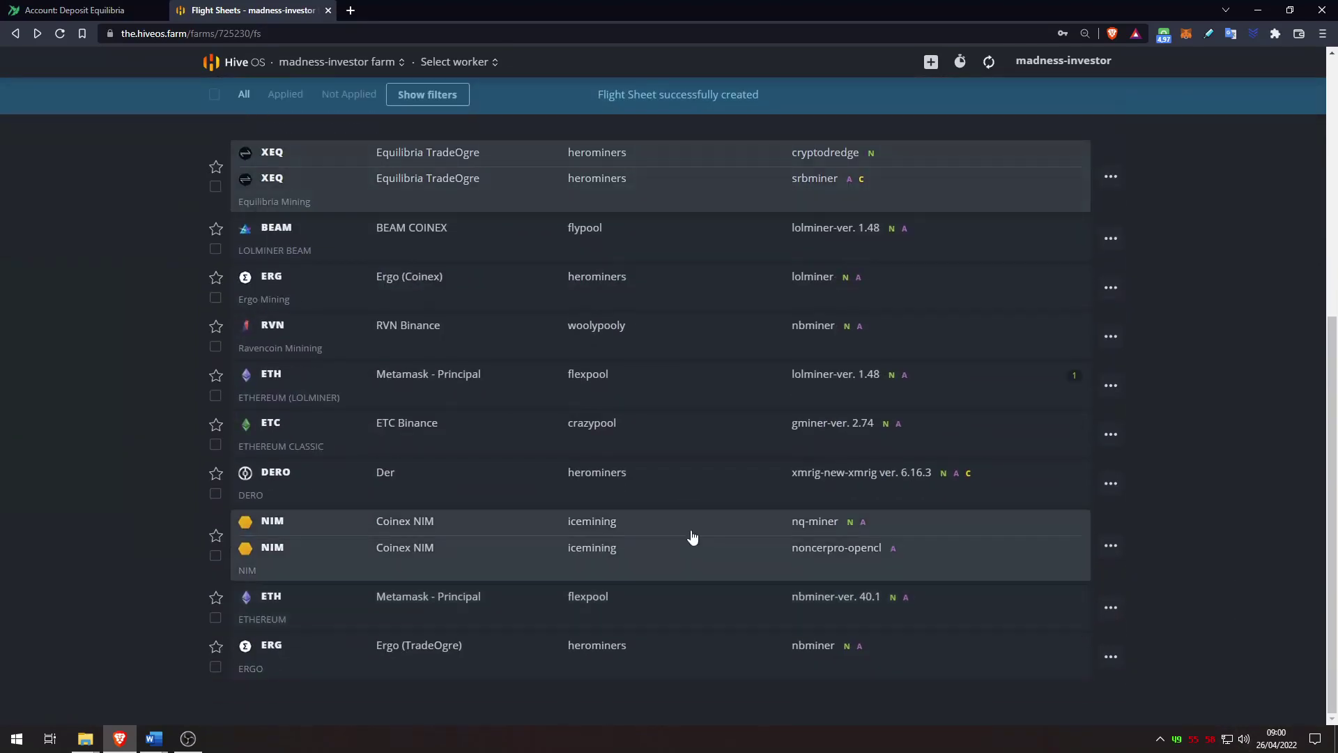
pyautogui.click(457, 66)
pyautogui.click(463, 134)
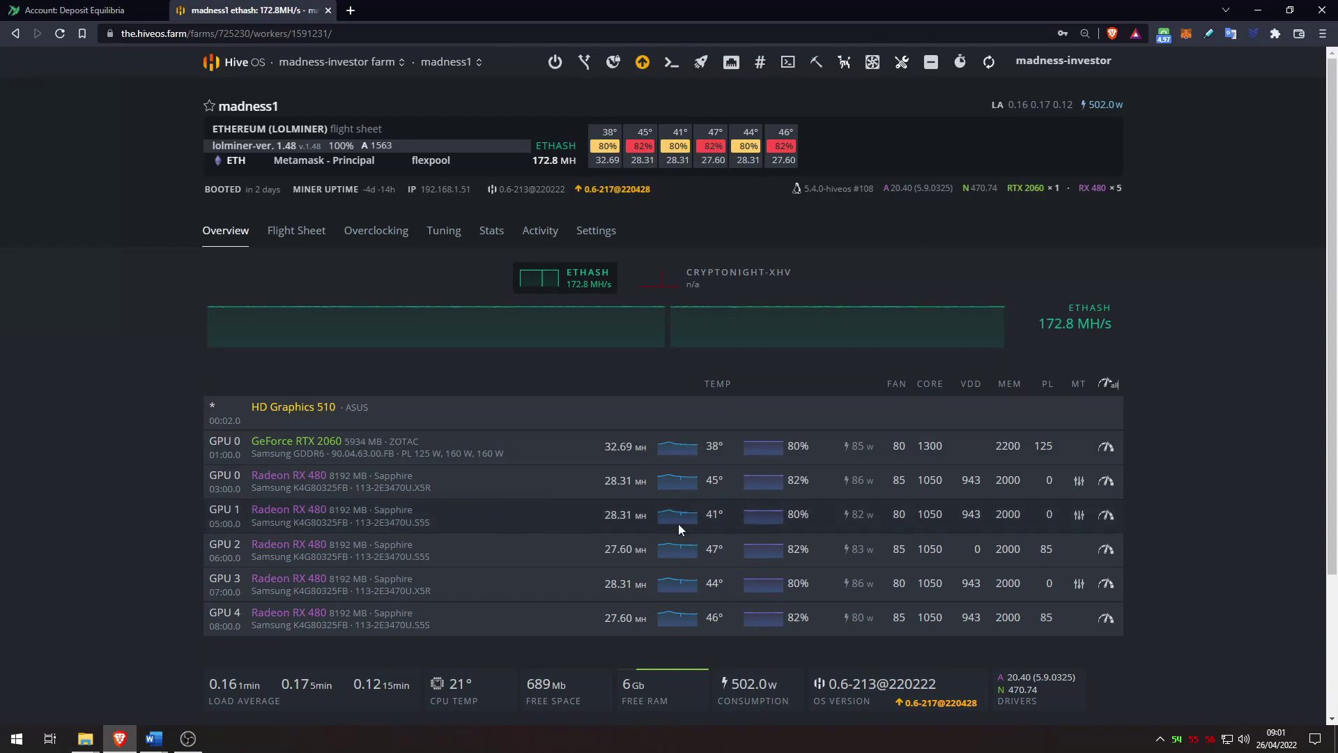
# Step: Check the popular XEQ overclock presets in the RTX 2060's overclock settings
pyautogui.click(1106, 448)
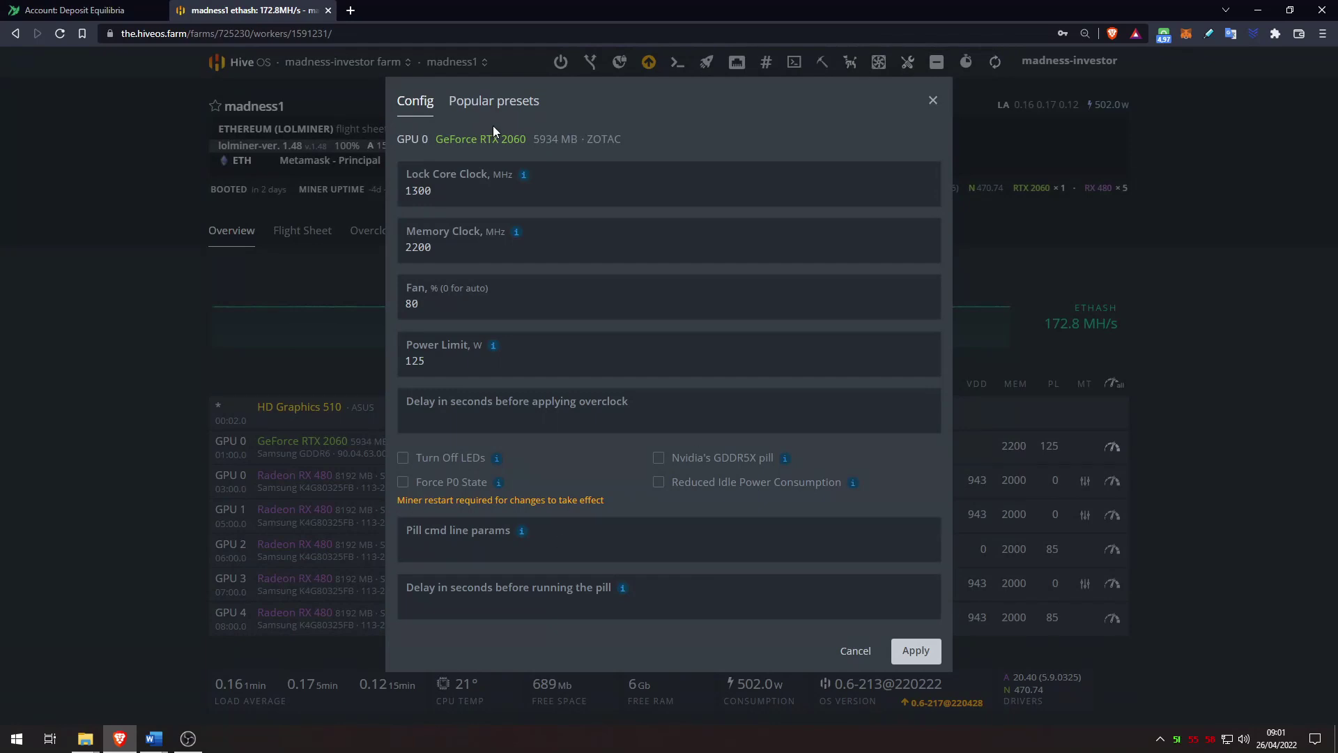
pyautogui.click(494, 102)
pyautogui.click(474, 159)
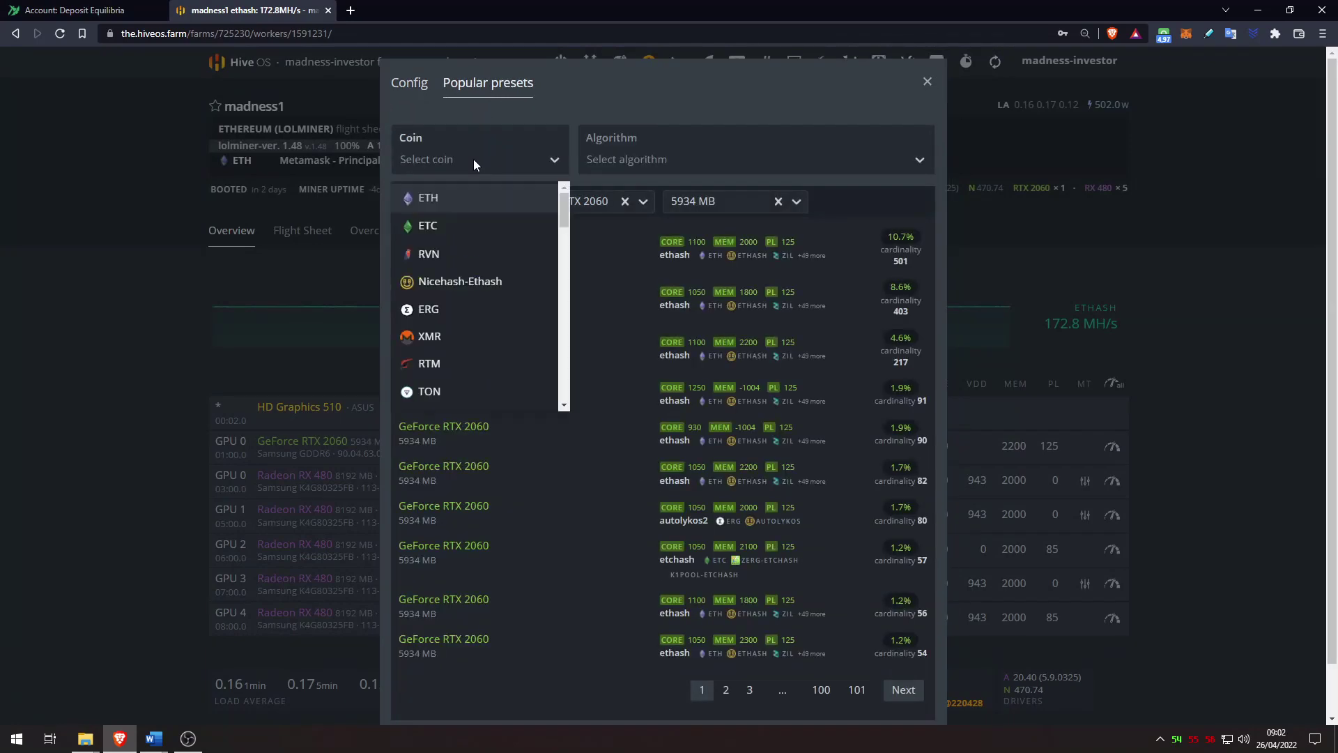
pyautogui.write('xeq')
pyautogui.click(460, 199)
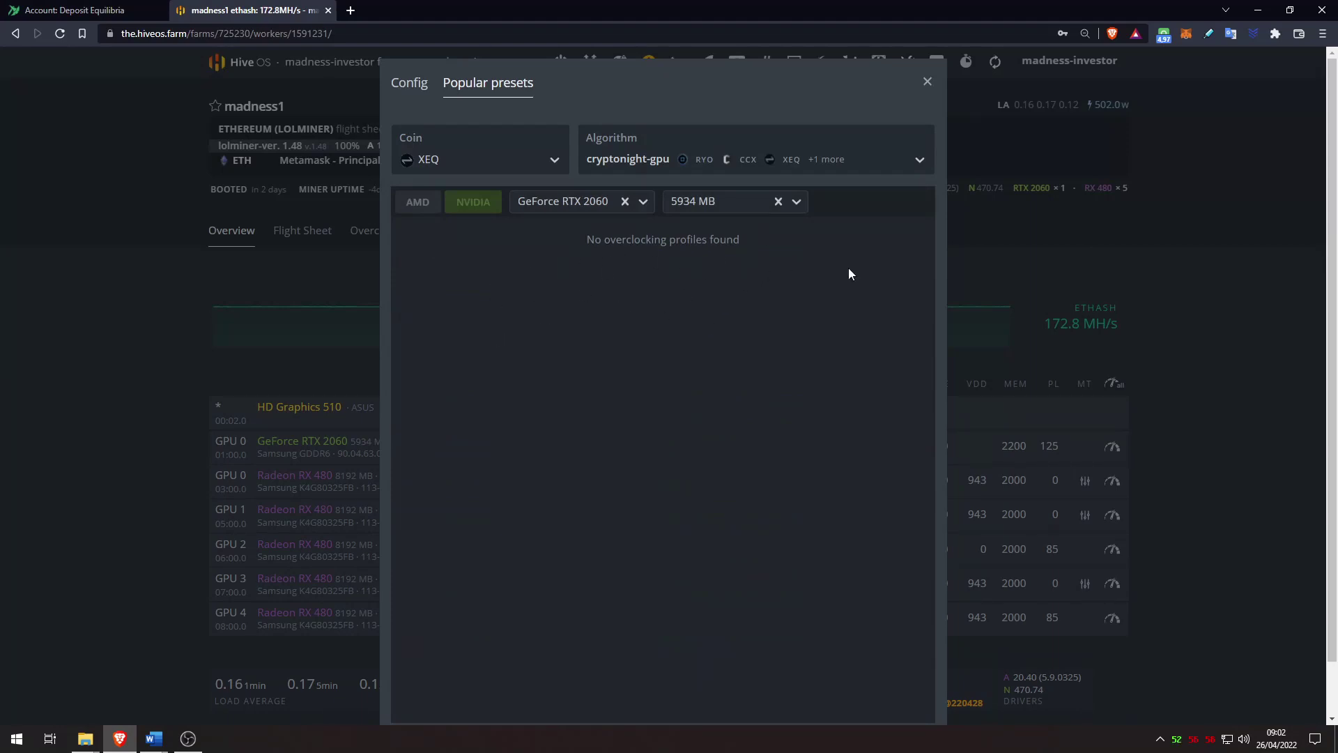
# Step: Set the RTX 2060 core clock offset to 200 and memory clock to 0, then apply
pyautogui.click(409, 82)
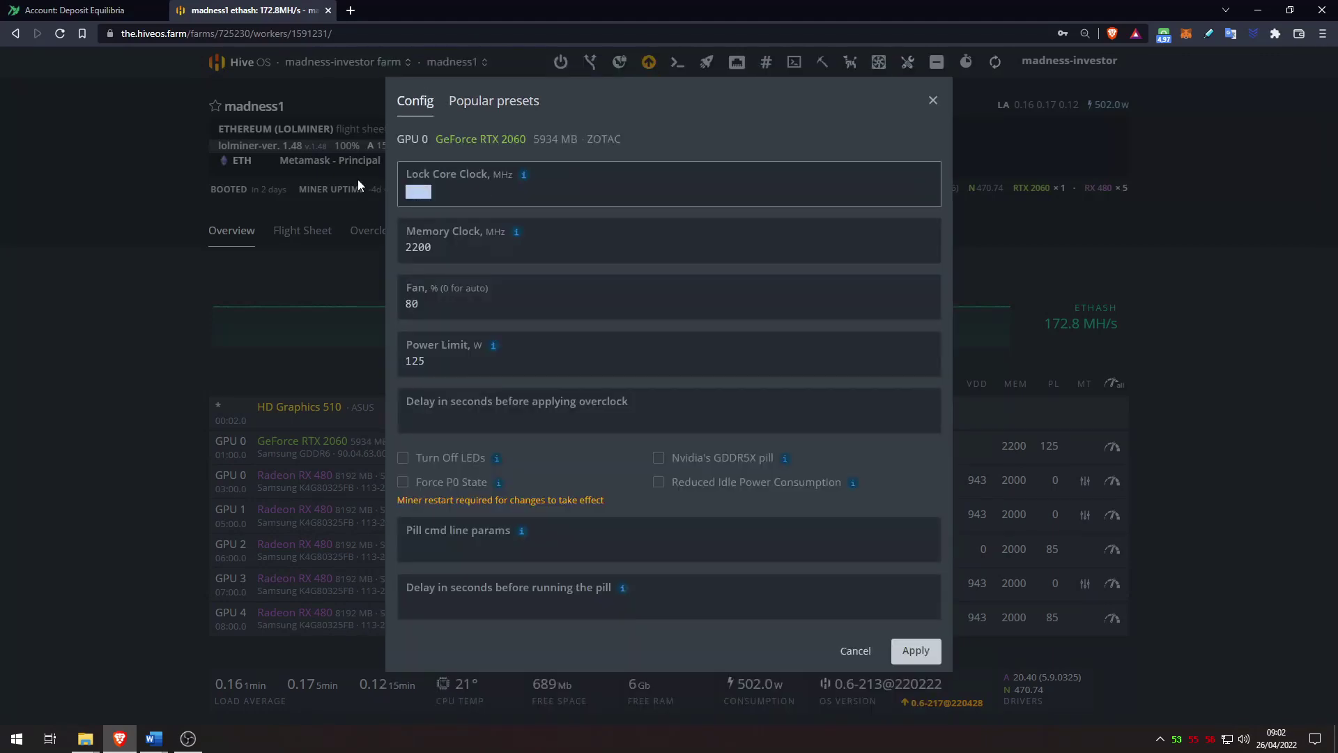
pyautogui.press('BackSpace')
pyautogui.write('200')
pyautogui.click(433, 248)
pyautogui.moveTo(433, 248); pyautogui.dragTo(369, 244)
pyautogui.write('0')
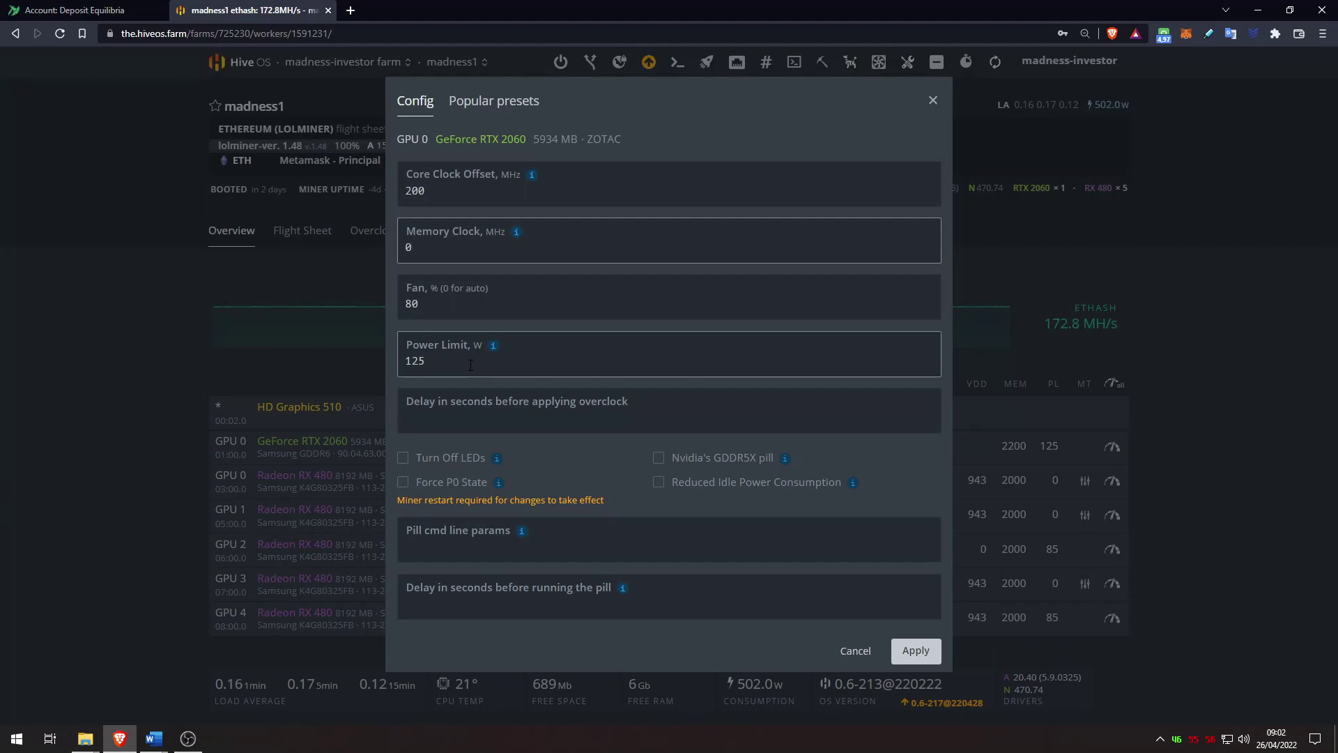
pyautogui.click(915, 650)
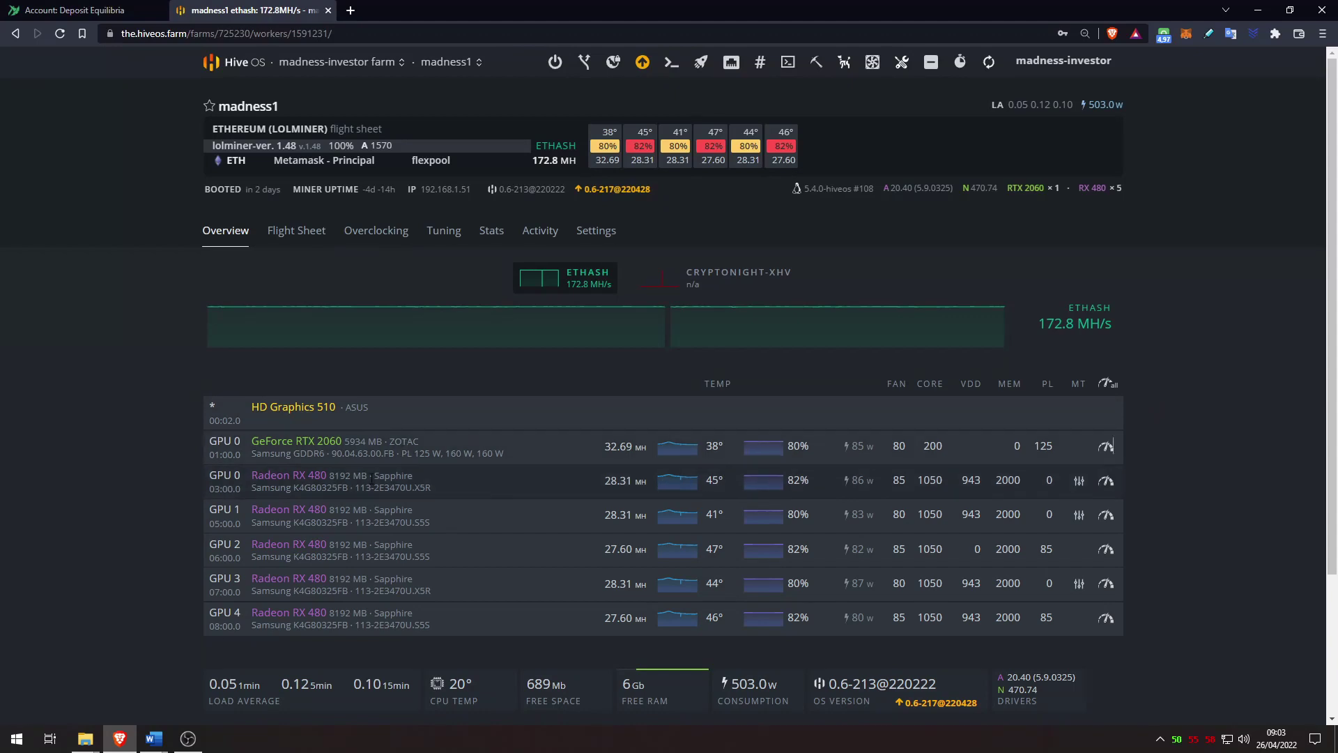
# Step: Raise the first RX 480's core clock from 1050 to 1200 and apply
pyautogui.click(1106, 482)
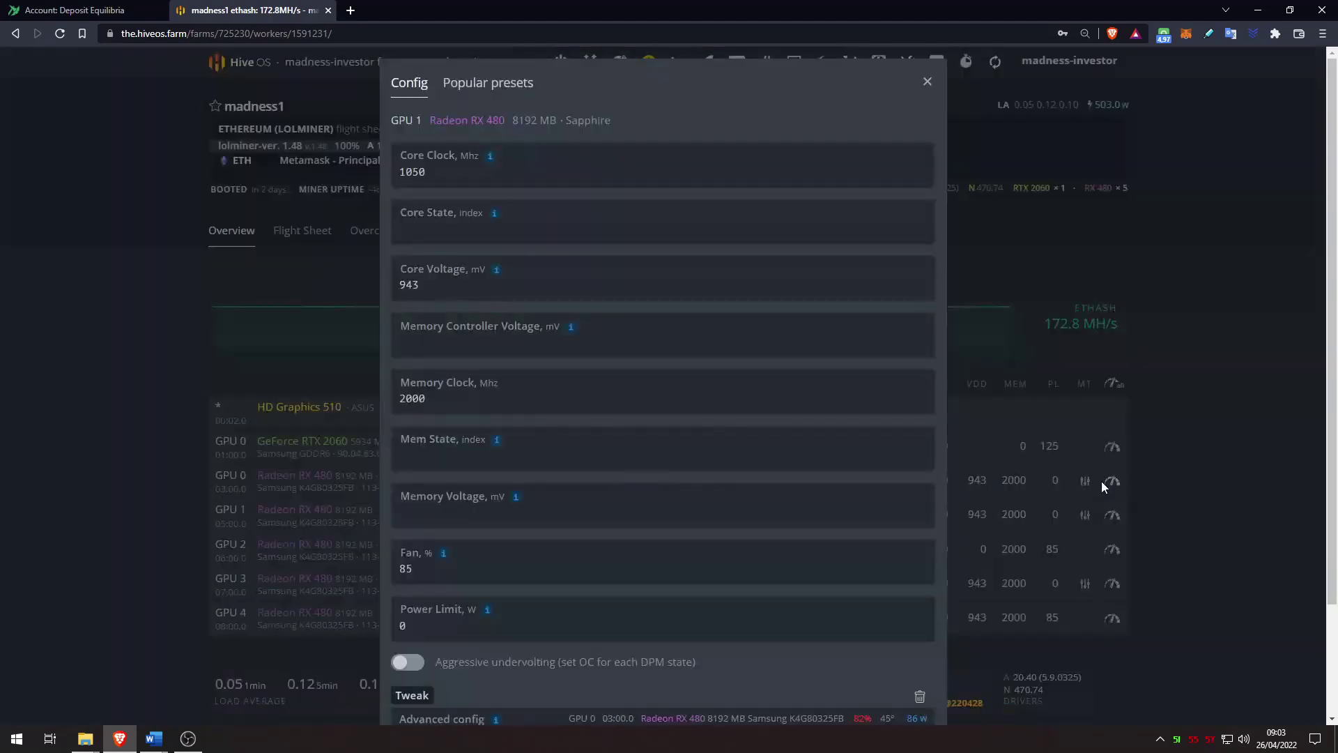
pyautogui.doubleClick(400, 171)
pyautogui.write('1200')
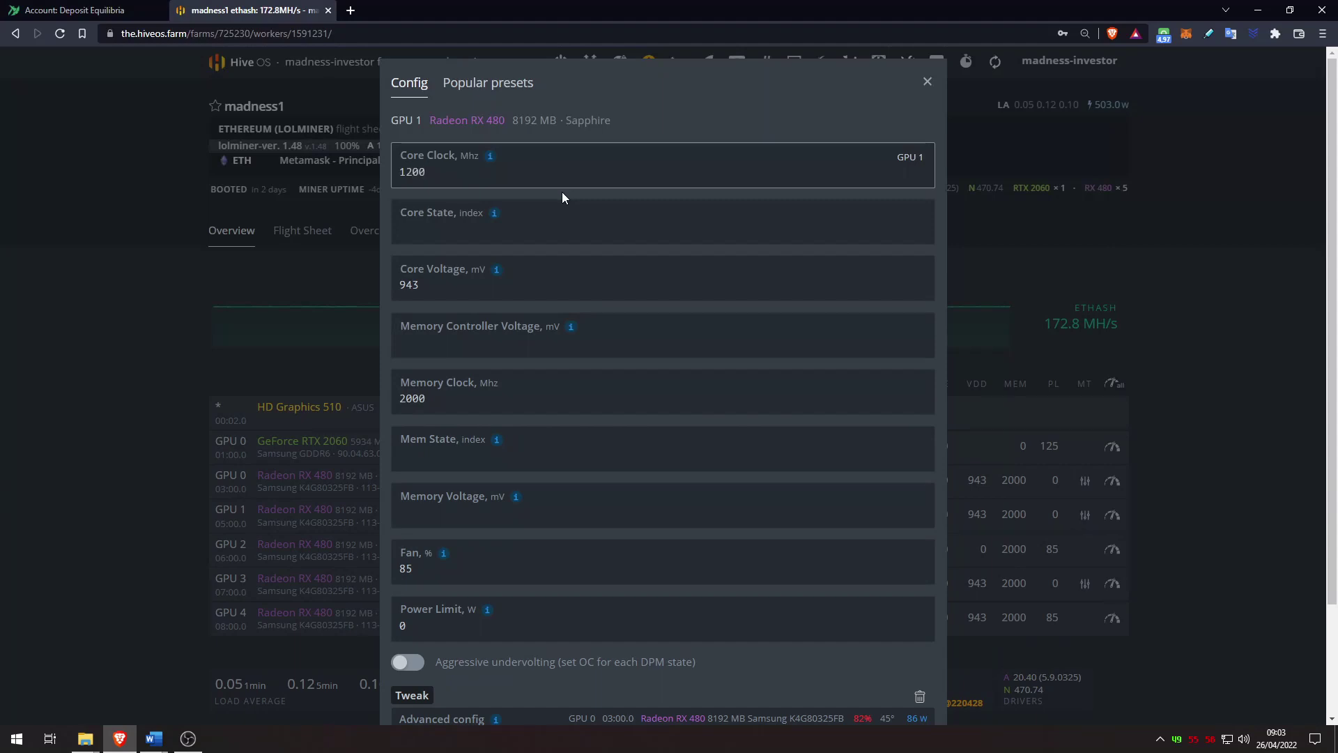
pyautogui.scroll(-2, 480, 408)
pyautogui.click(910, 668)
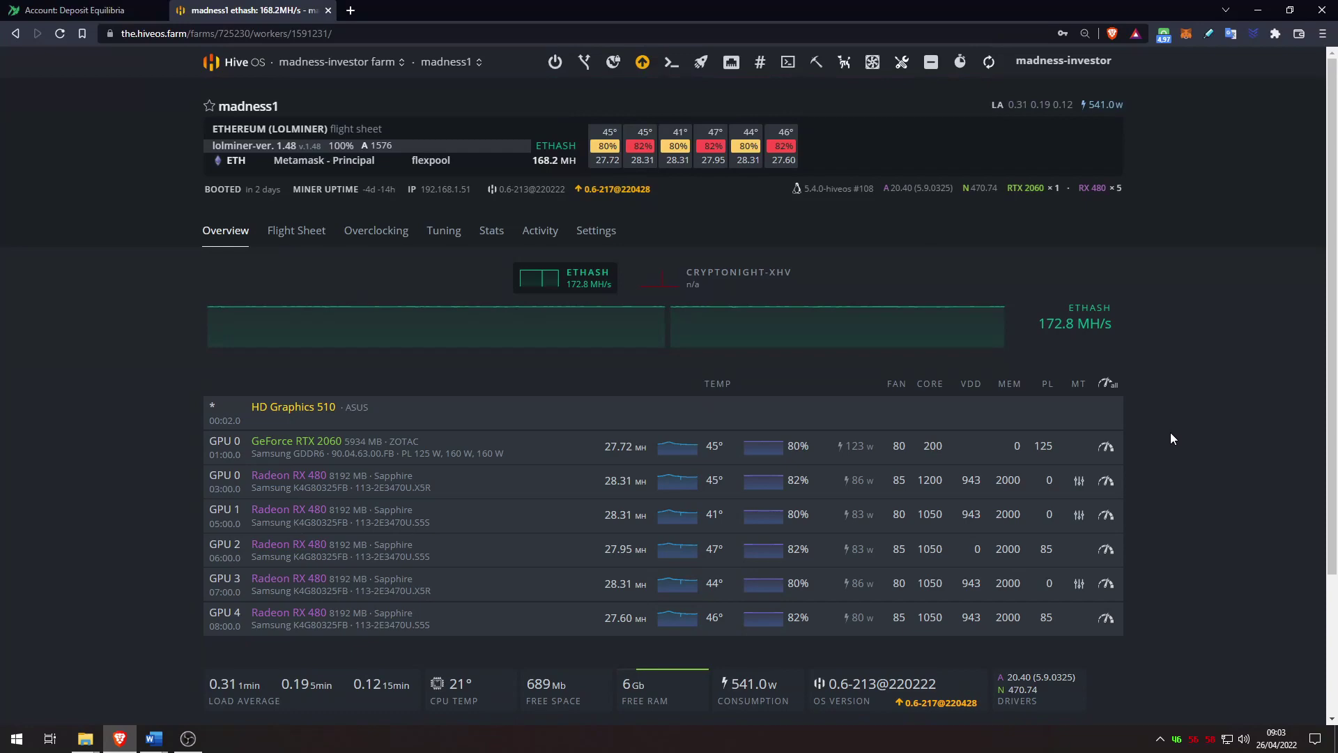
# Step: Apply the Equilibria Mining flight sheet to madness1 and confirm the change
pyautogui.click(701, 64)
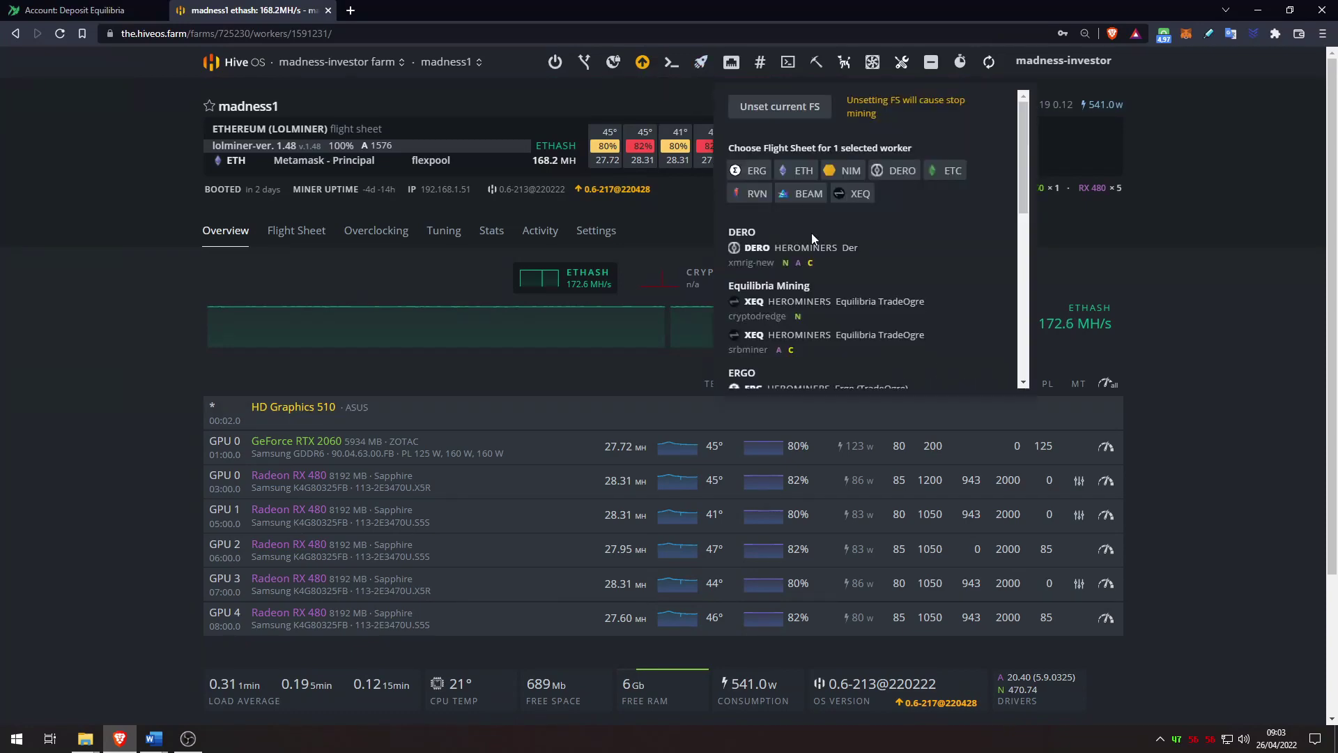
pyautogui.click(838, 310)
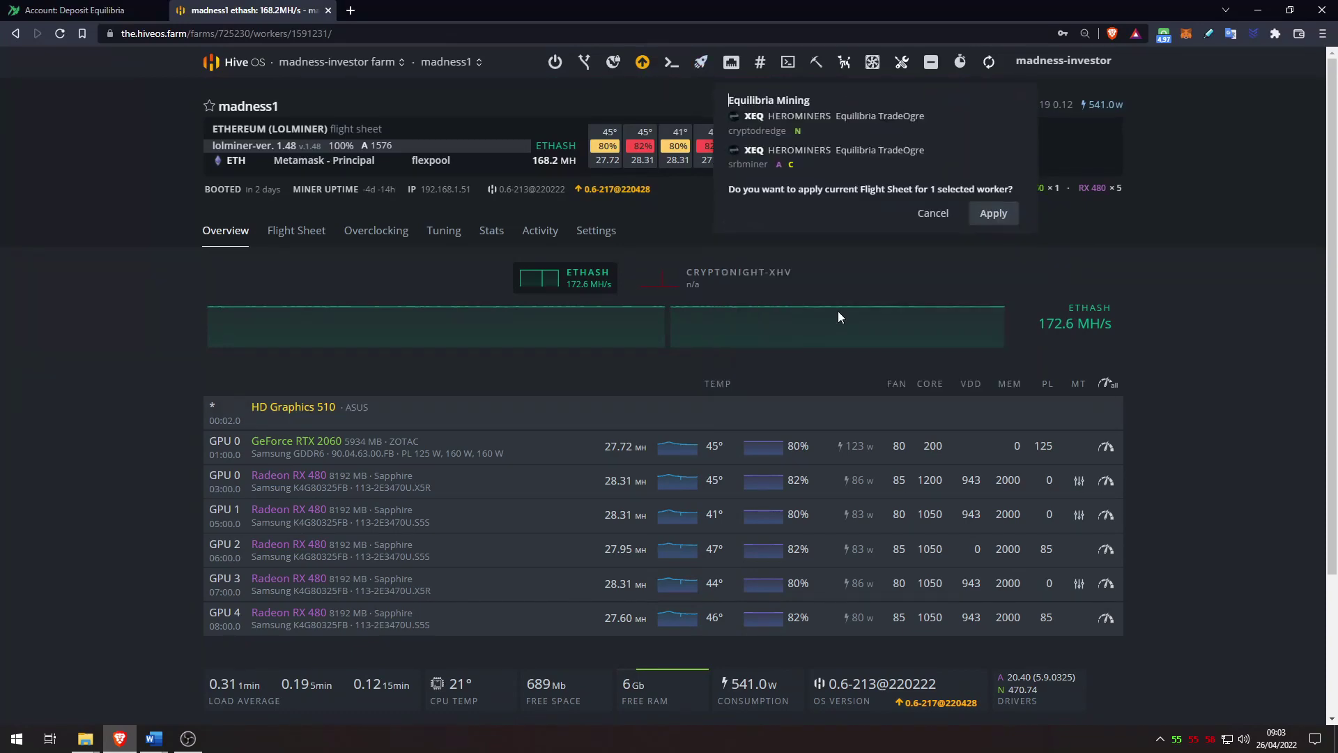
pyautogui.click(993, 214)
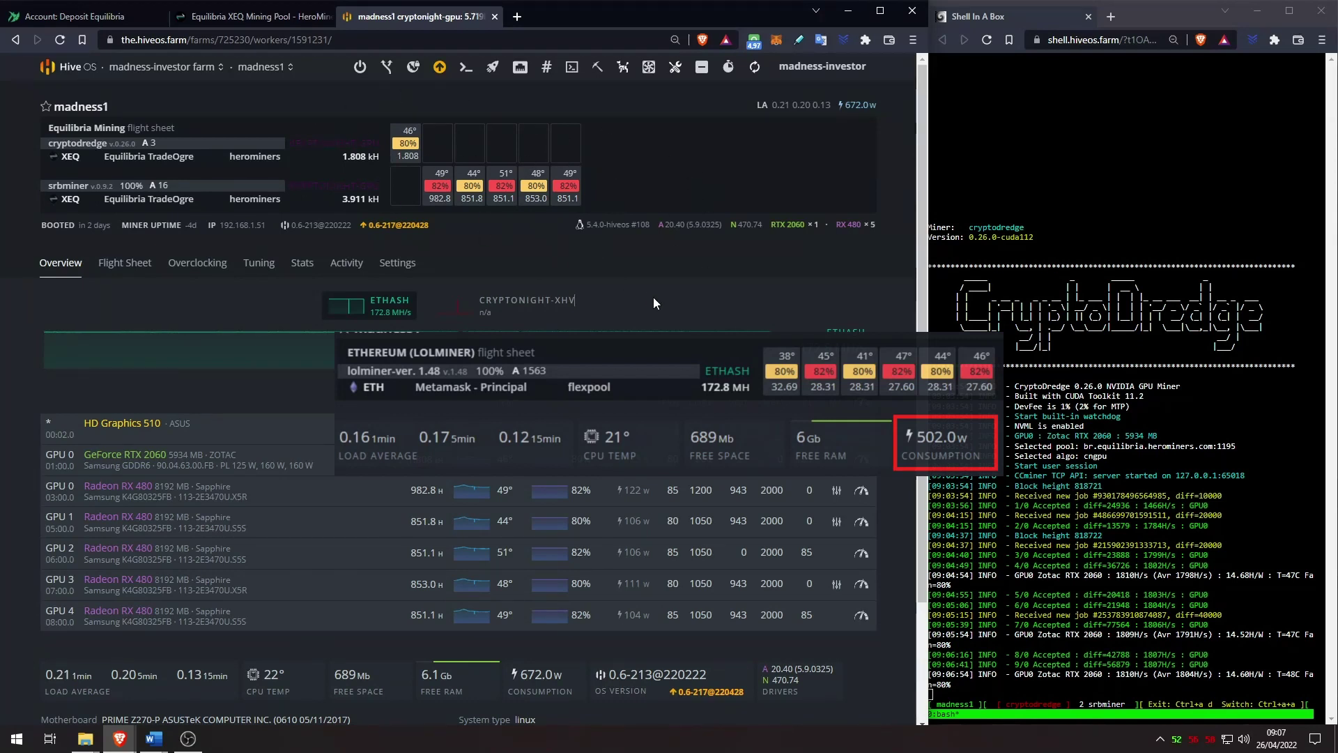
# Step: Switch the rig's shell to the srbminer console output, then view the HeroMiners pool page
pyautogui.click(1221, 507)
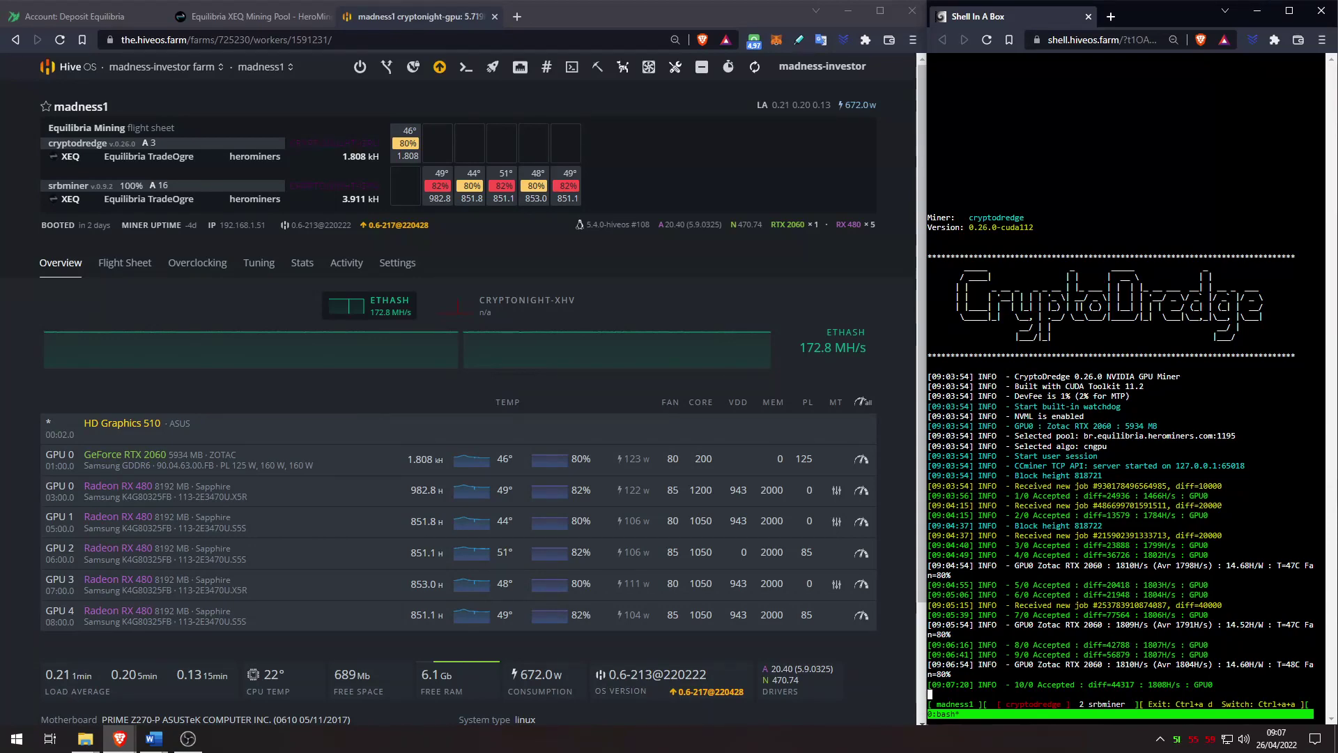
pyautogui.hotkey('ctrl', 'a')
pyautogui.press('a')
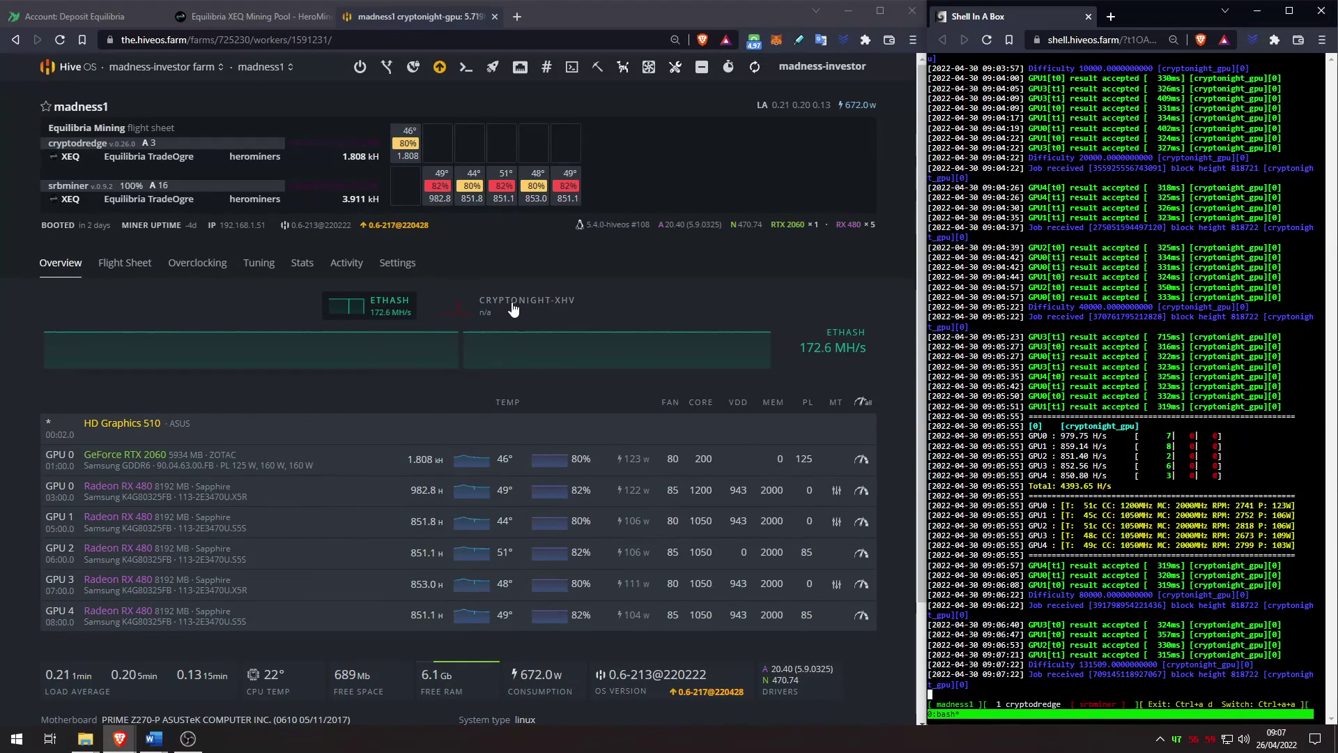
pyautogui.click(277, 20)
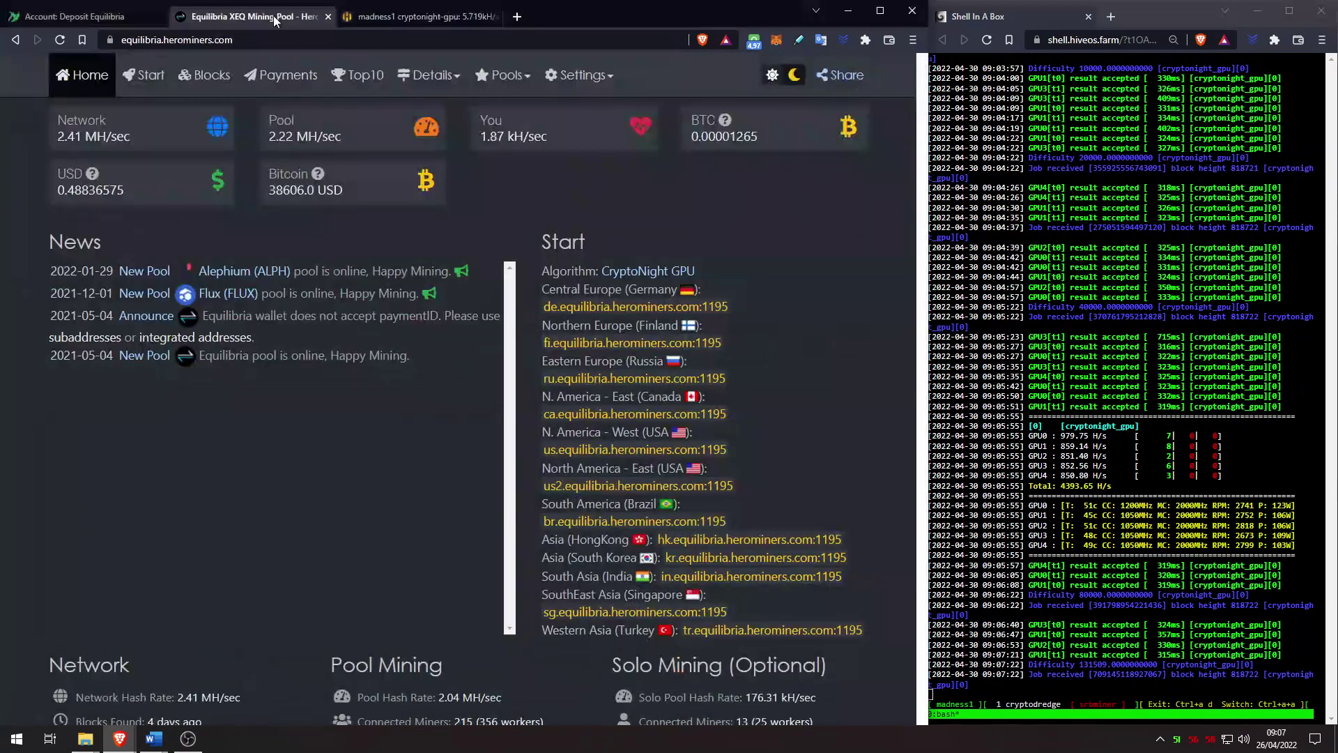
# Step: Copy the TradeOgre XEQ deposit address and look up its stats on the HeroMiners pool page
pyautogui.click(77, 16)
pyautogui.click(869, 211)
pyautogui.click(245, 16)
pyautogui.scroll(-10, 632, 274)
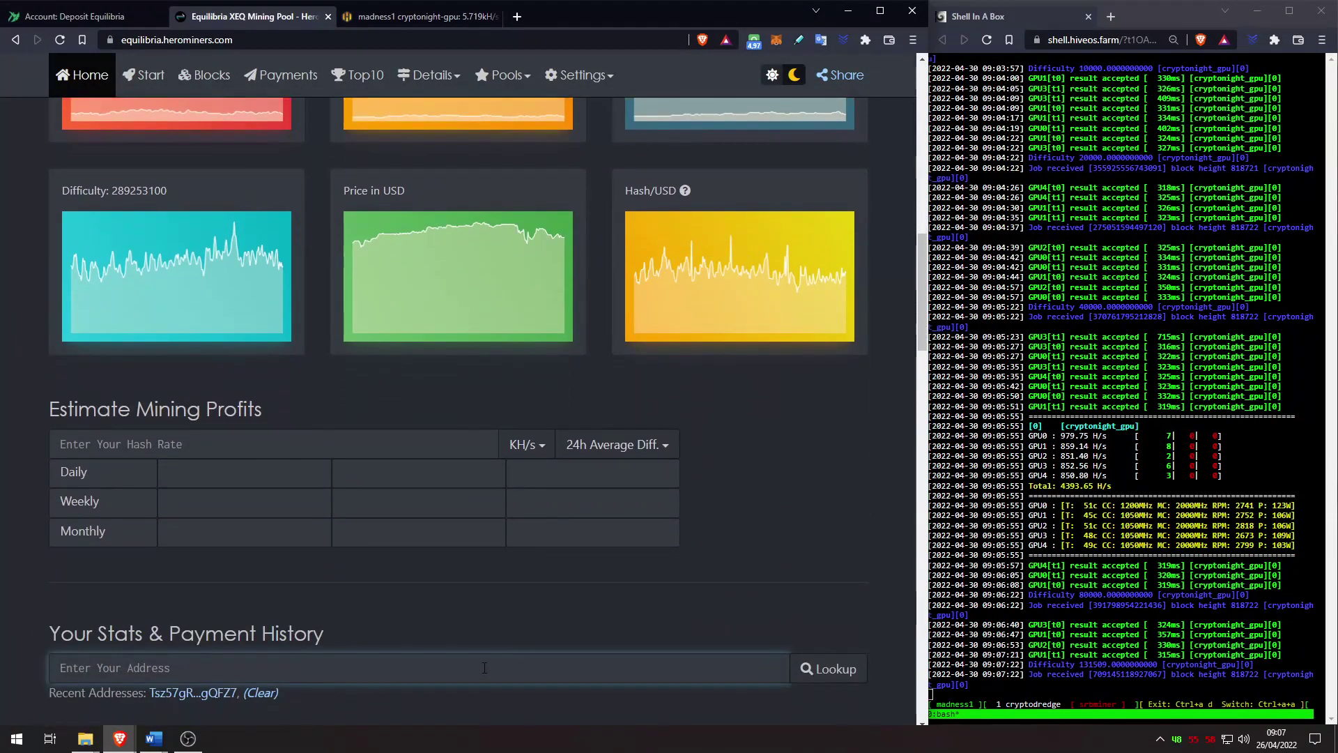
pyautogui.click(193, 692)
pyautogui.click(844, 680)
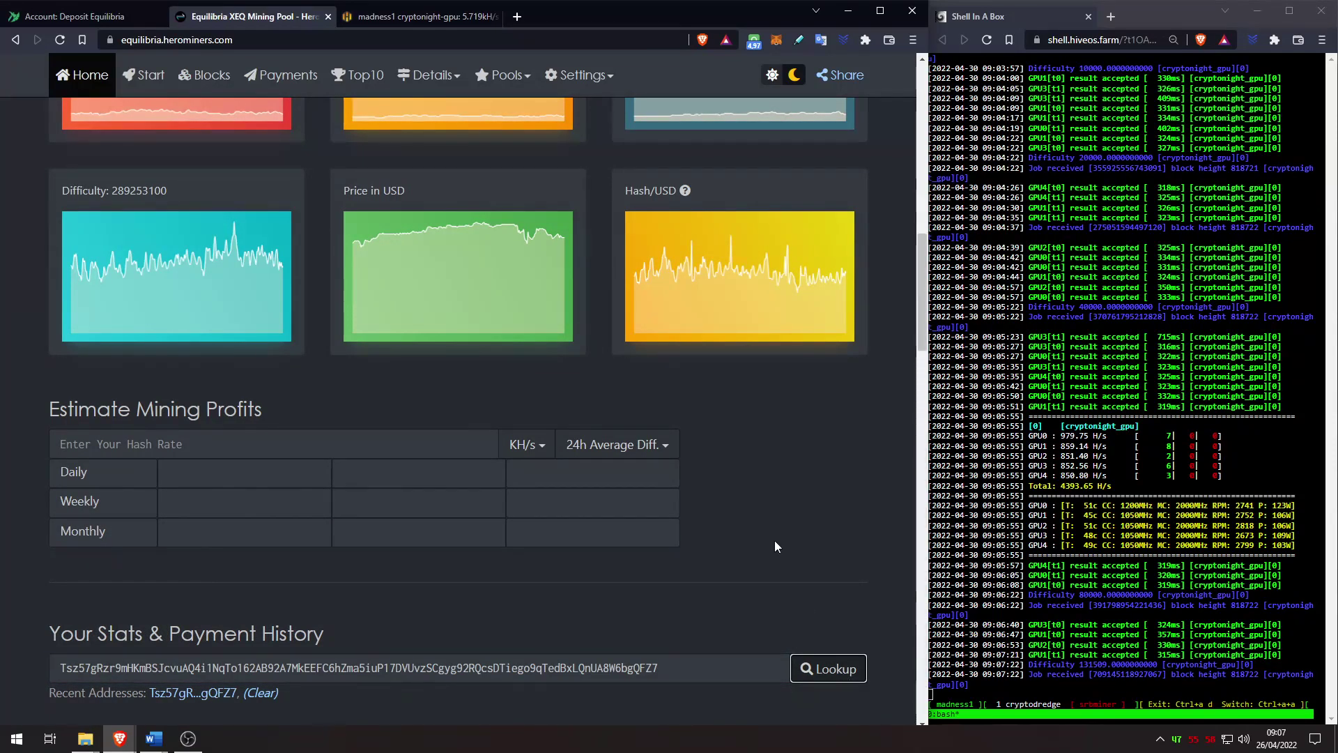
# Step: Confirm MadAMDHive and MadNvidiaHive appear in Workers Statistics, then return to madness1 in Hive OS
pyautogui.scroll(-18, 763, 504)
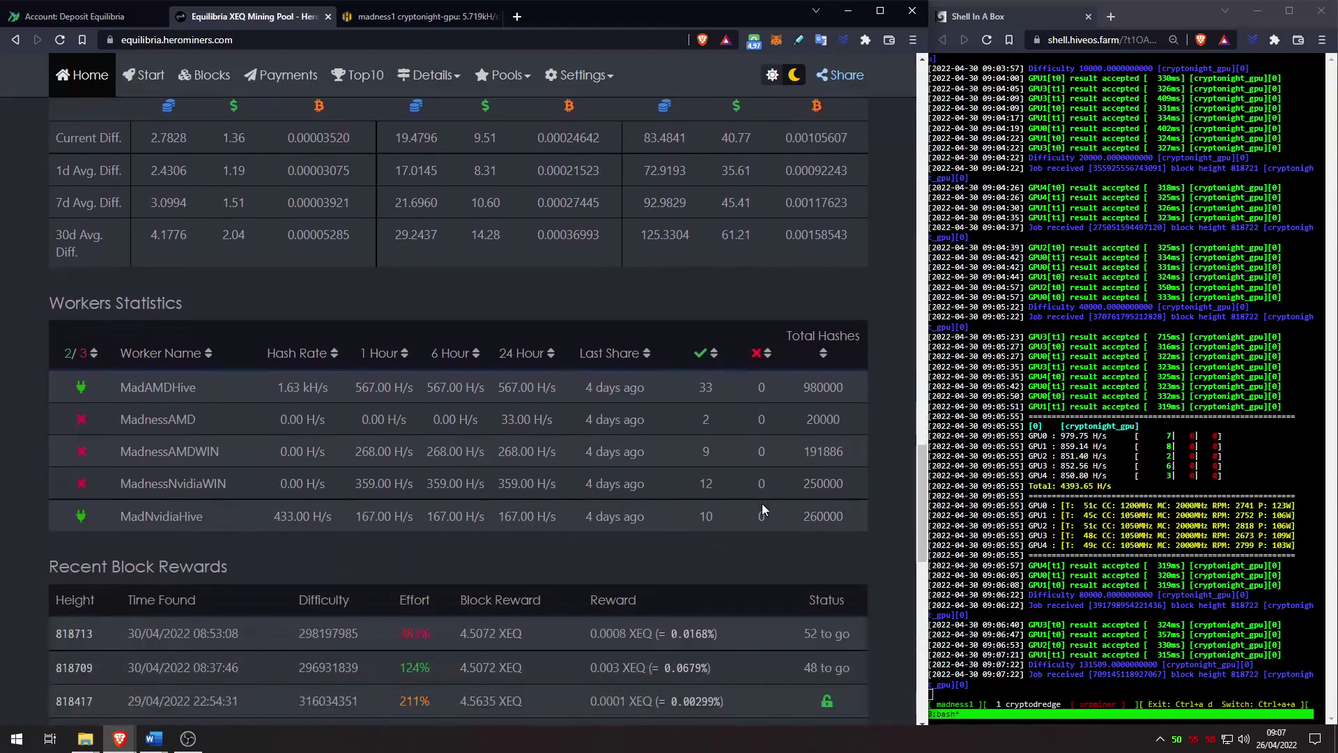
pyautogui.scroll(-1, 762, 503)
pyautogui.doubleClick(203, 360)
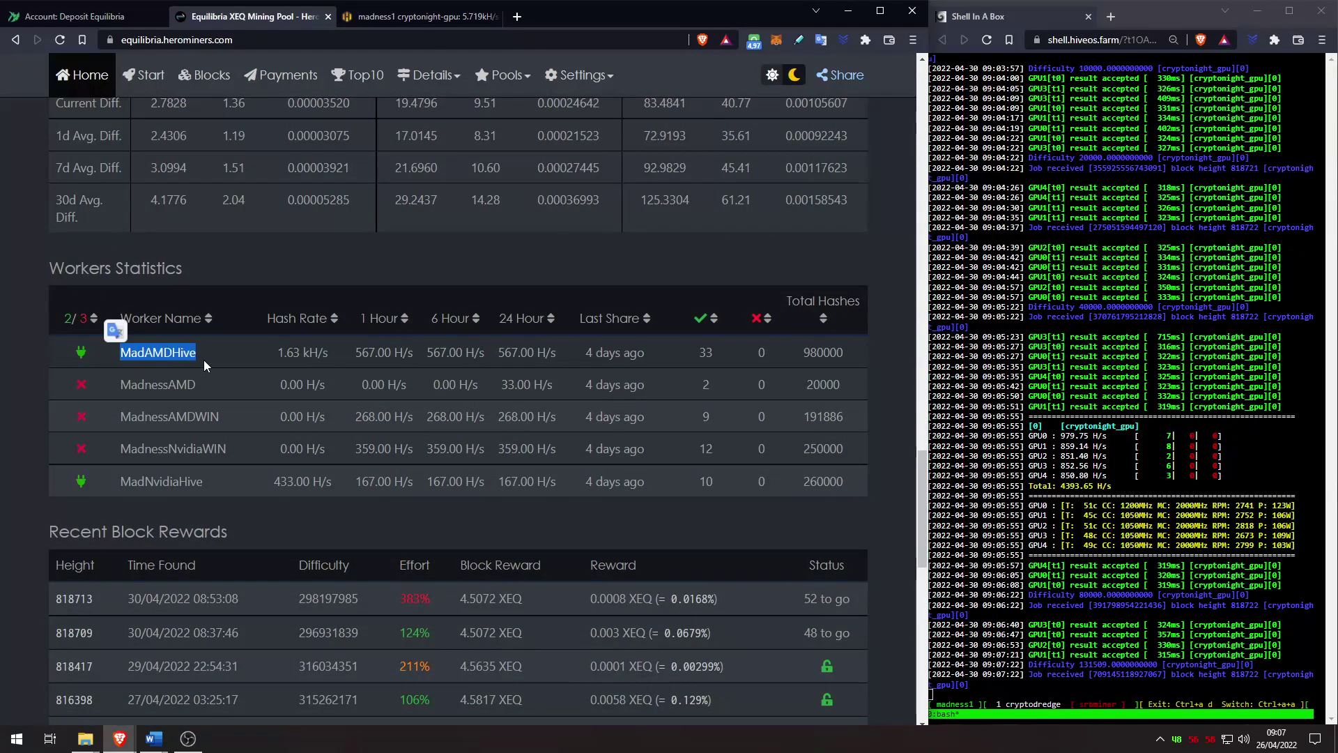
pyautogui.doubleClick(206, 485)
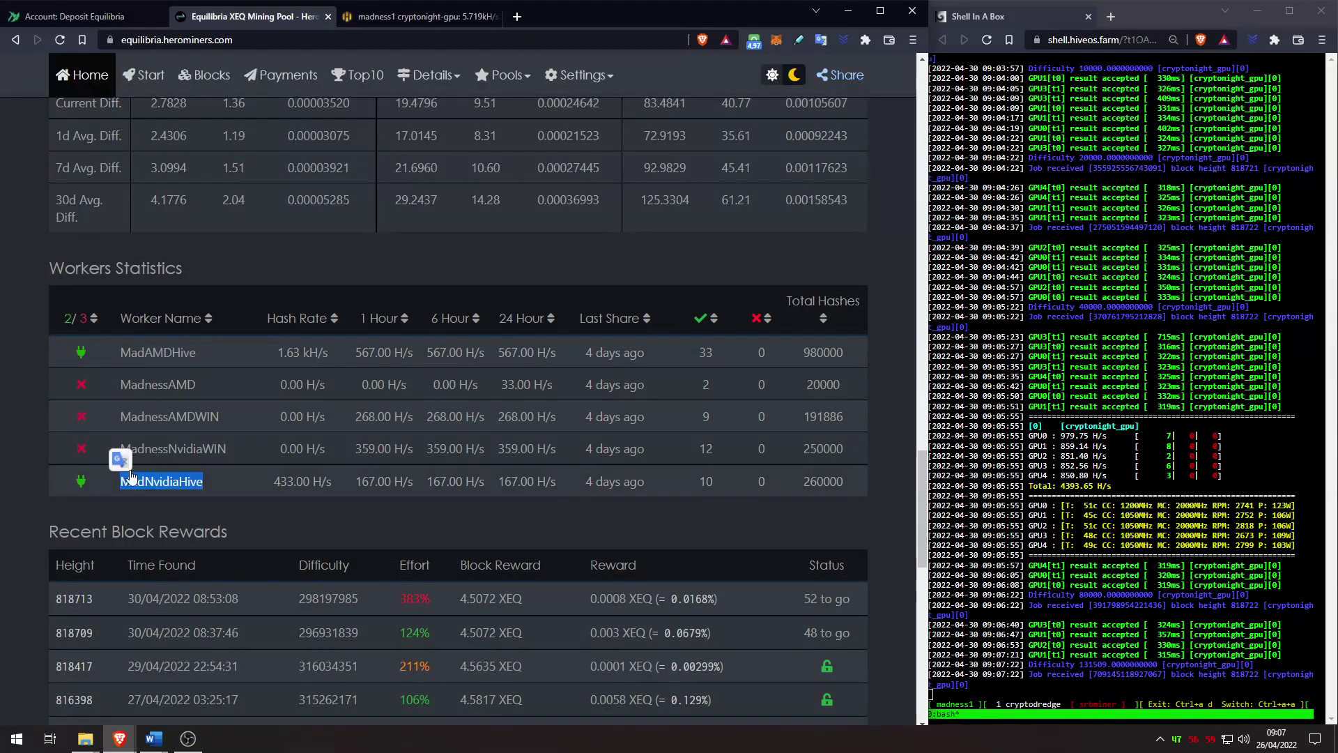
pyautogui.click(239, 491)
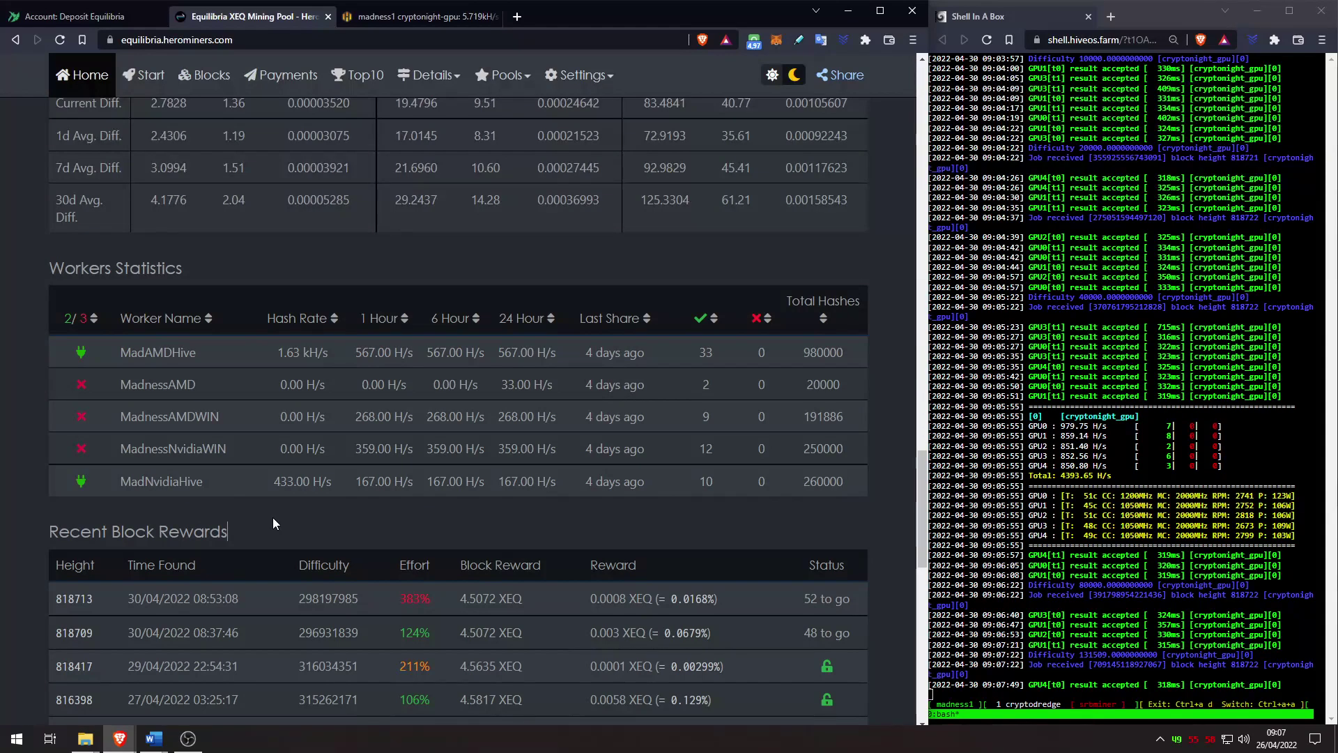
pyautogui.click(484, 8)
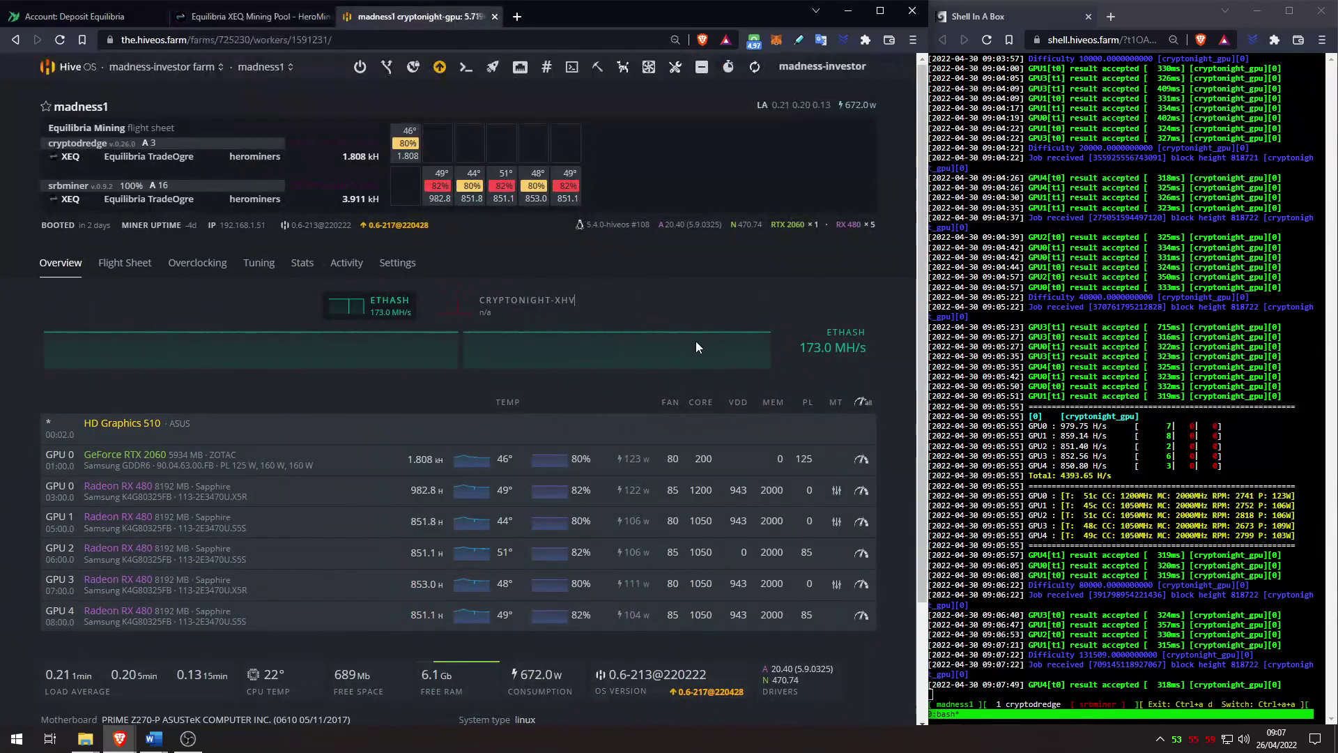